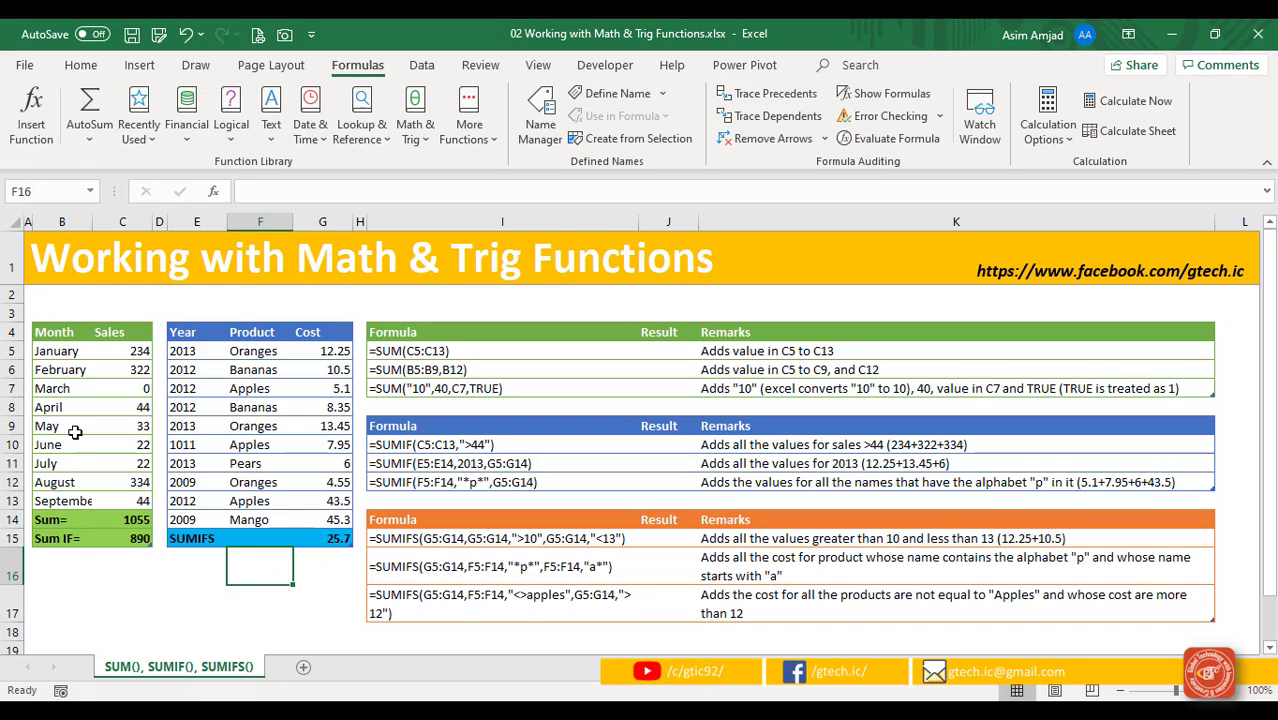
Enter the formula =54+98 in cell E17
left_click(173, 600)
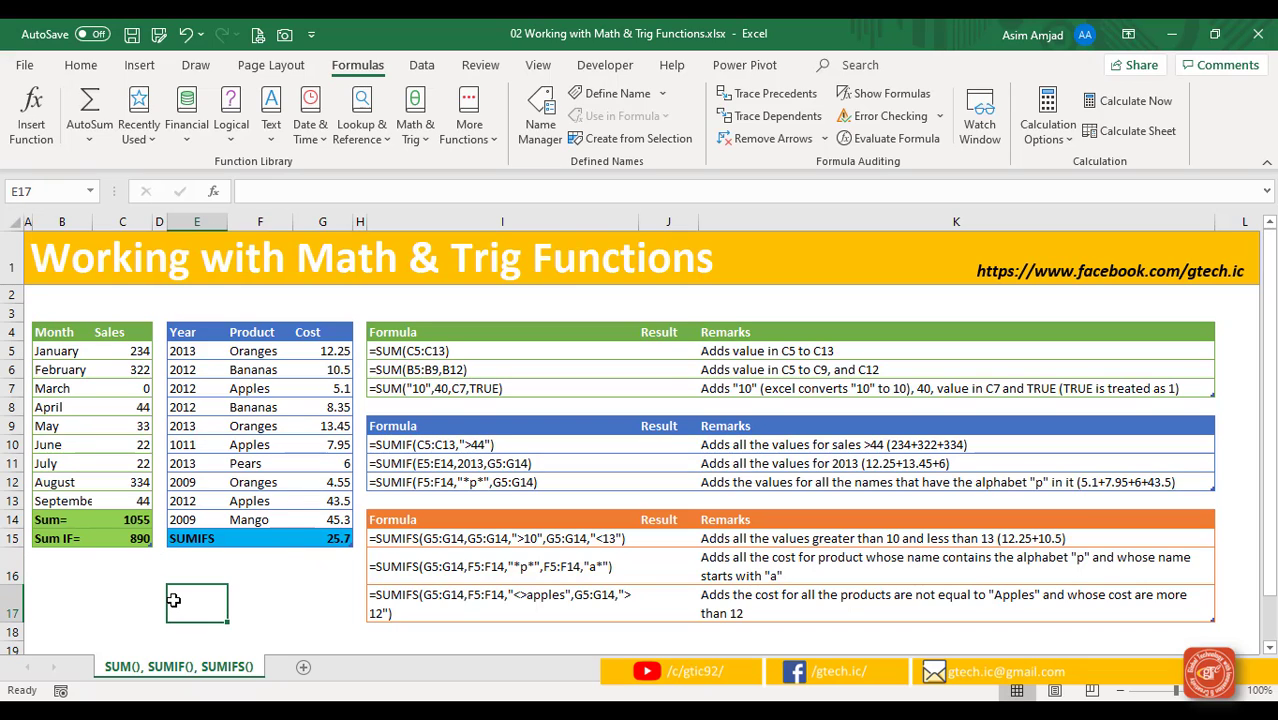
type("=54")
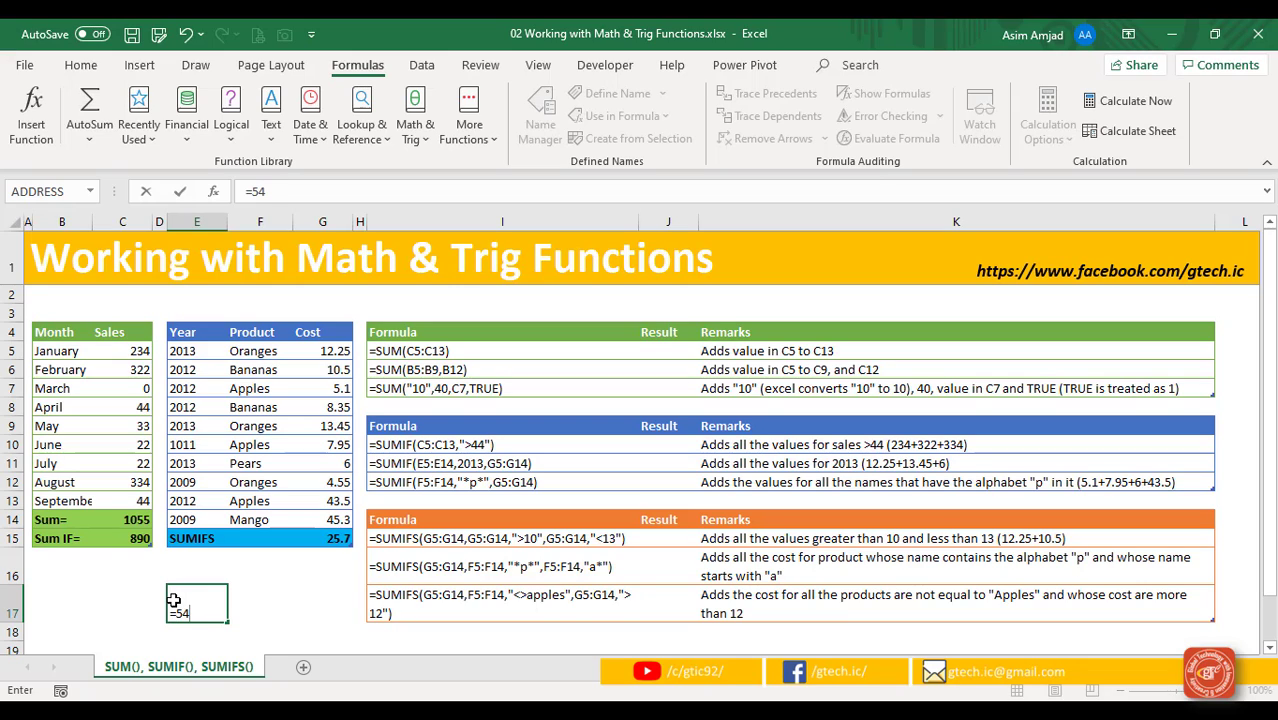
type("+98")
key("Return")
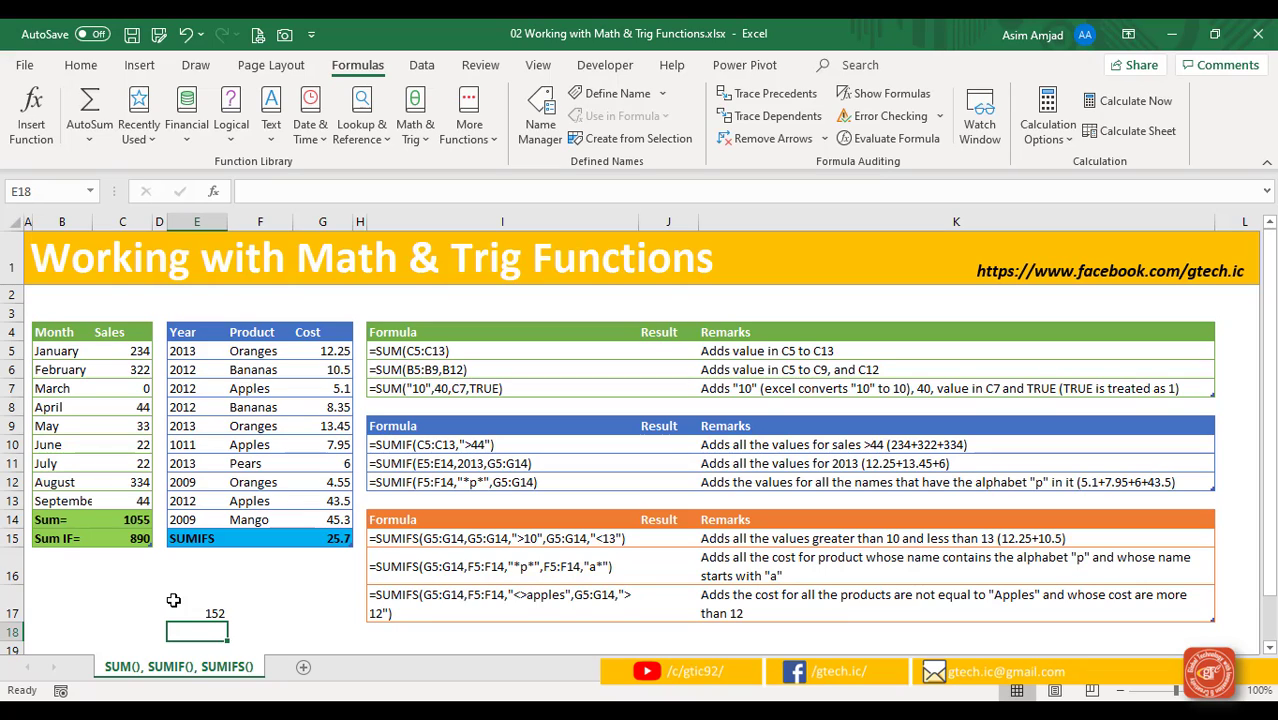
left_click(174, 604)
Enter the formula =(1/2)*5*8 in cell F17
left_click(255, 610)
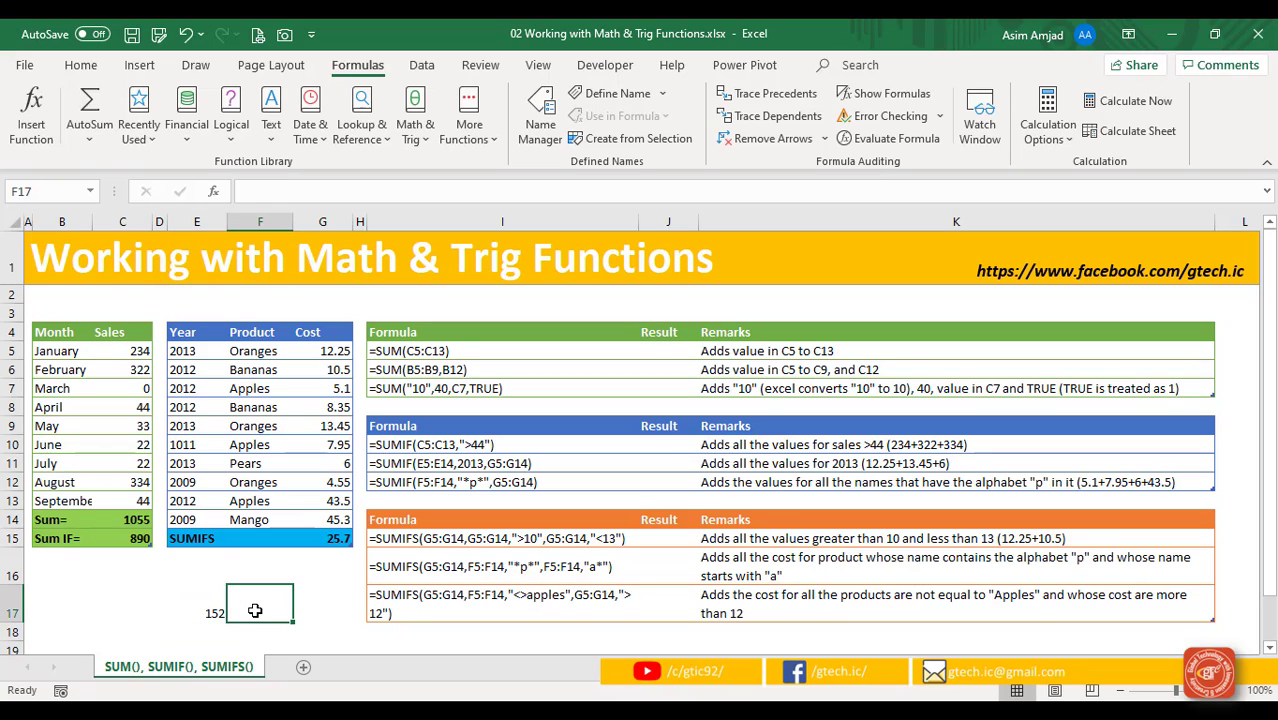
type("=")
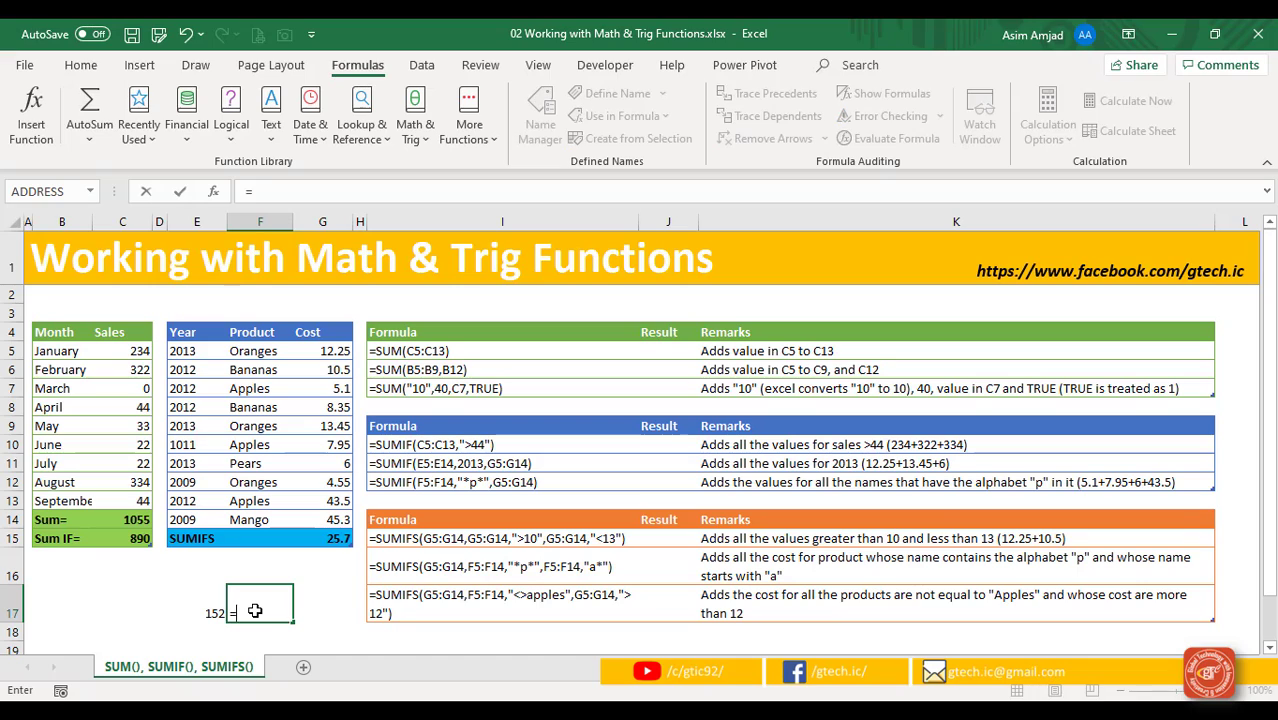
type("(")
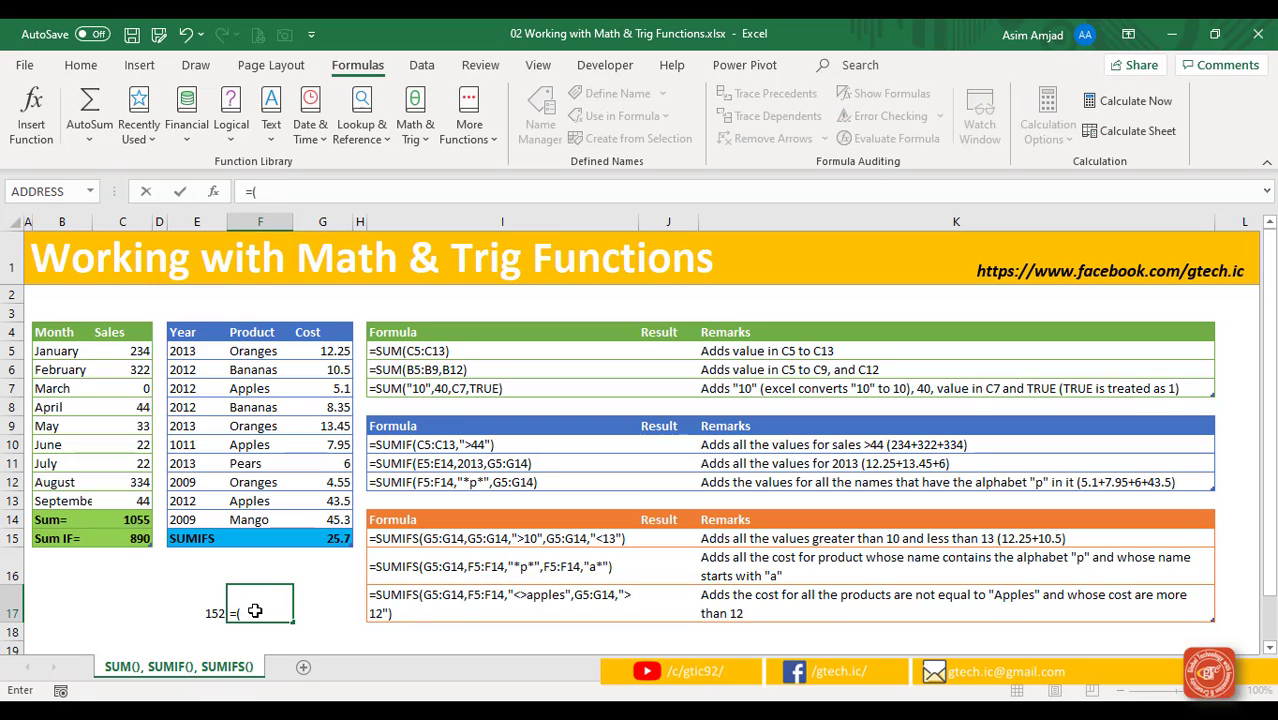
type("1/2)*5*8")
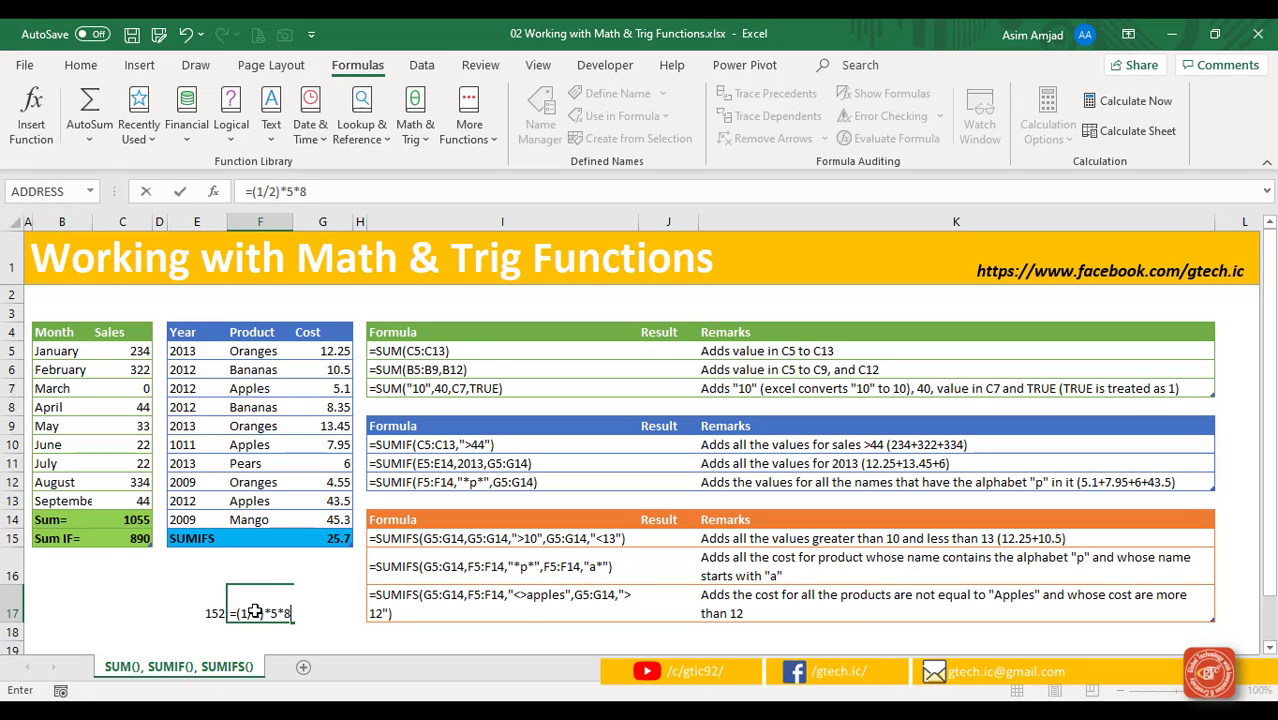
key("Return")
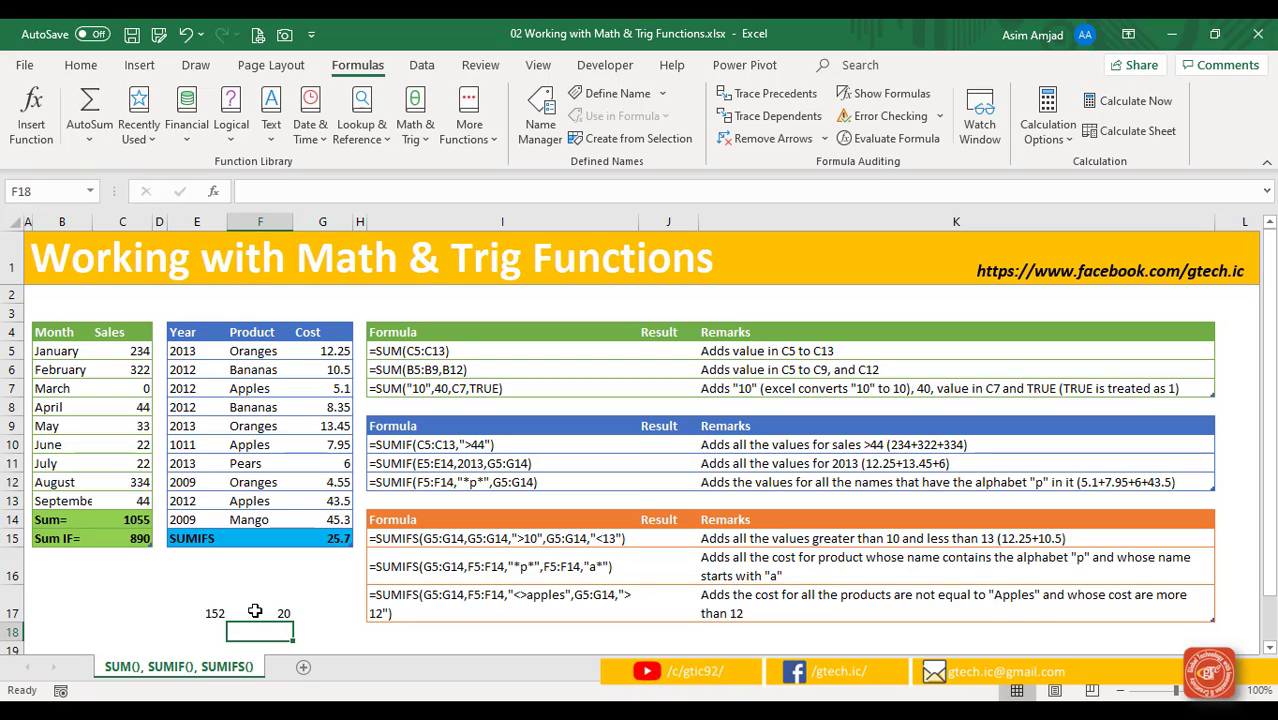
Clear the two sample formulas from cells E17 and F17
left_click(214, 610)
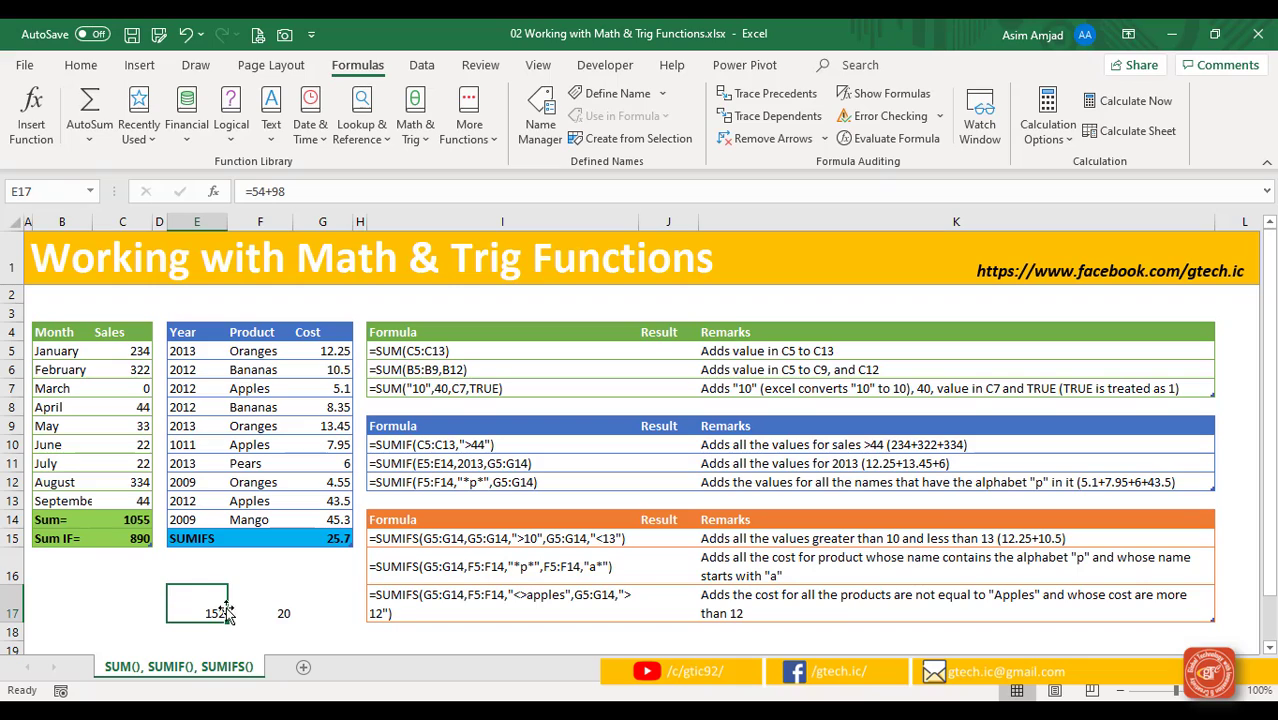
left_click_drag(214, 608, 257, 609)
key("Delete")
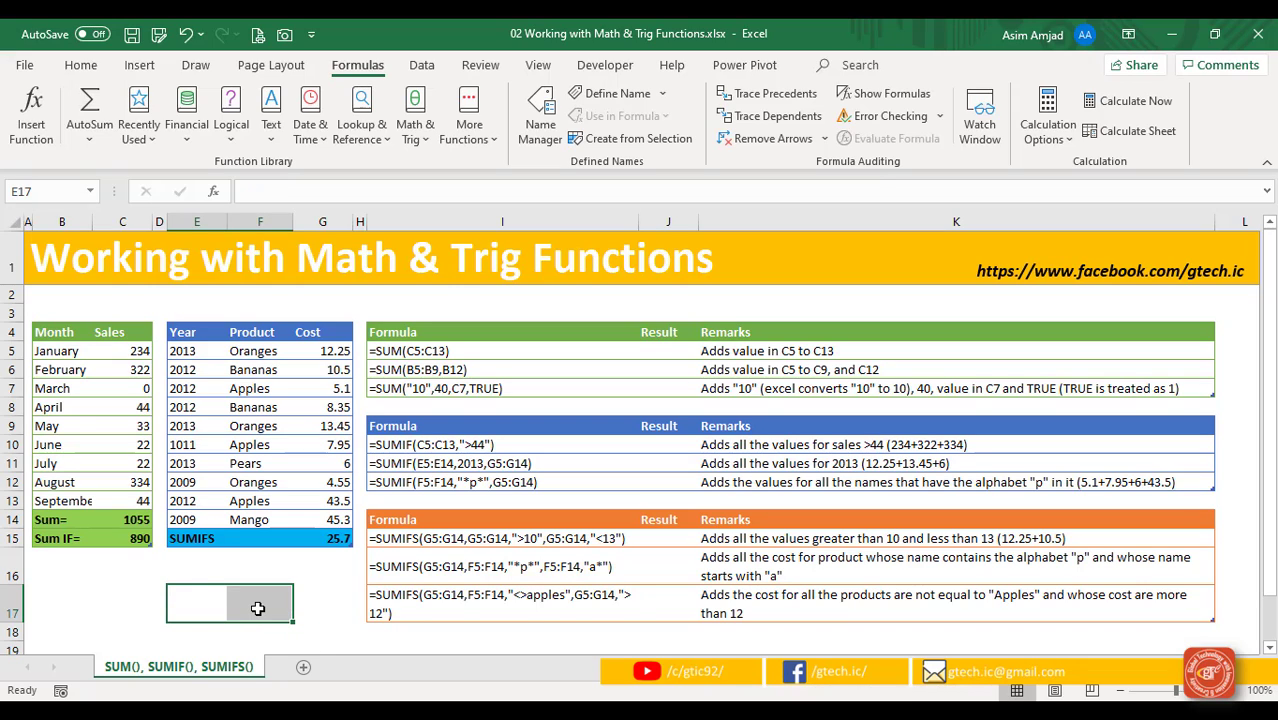
Add the January, February and March sales in cell B16 with the formula =C5+C6+C7
left_click(91, 578)
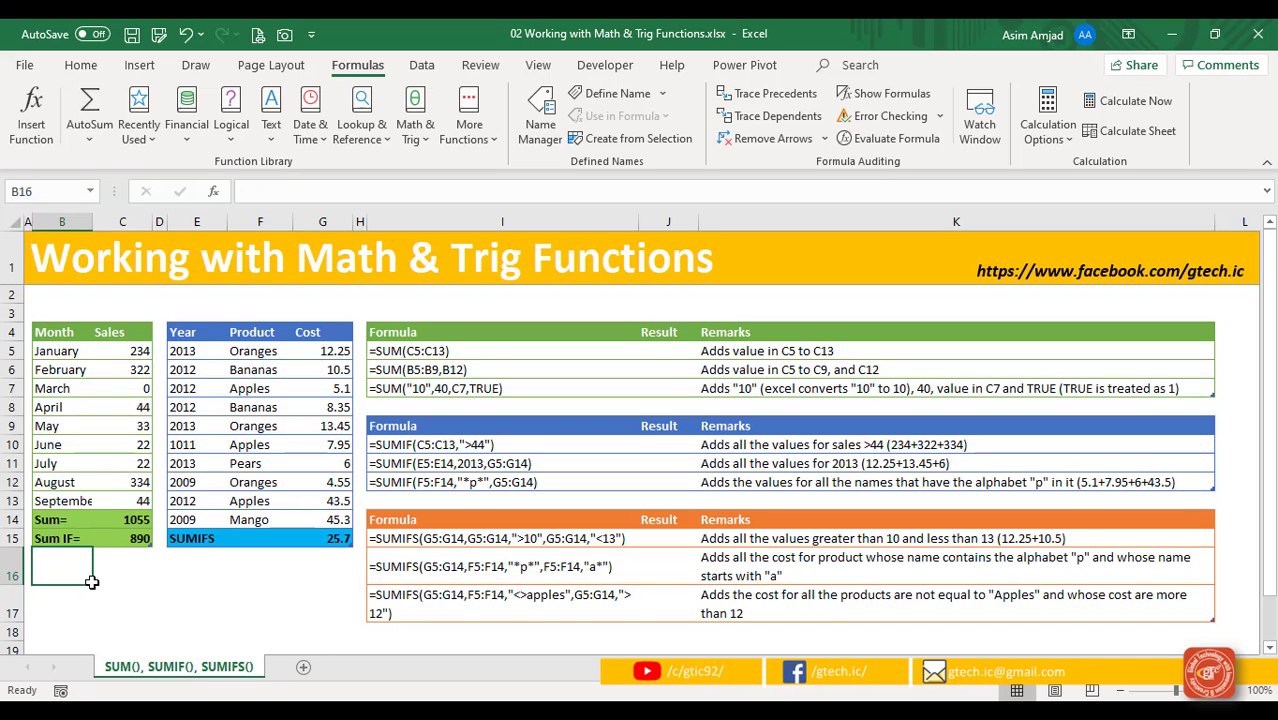
type("=")
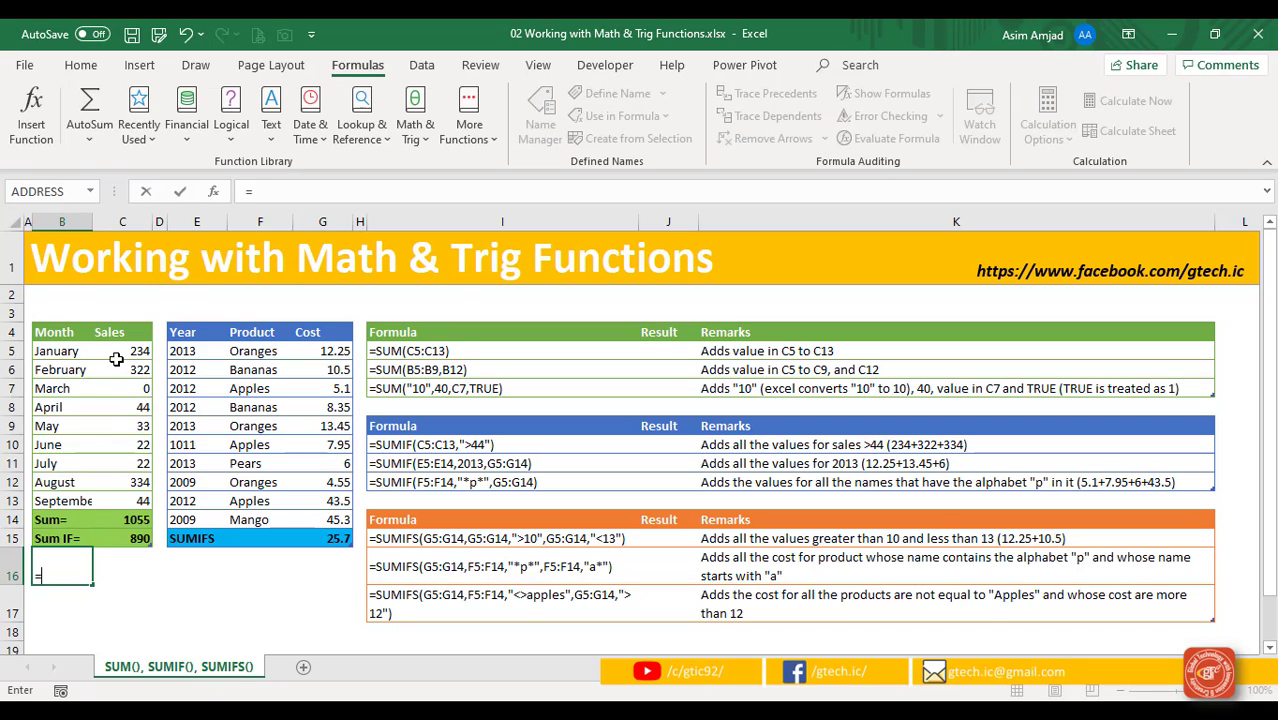
left_click(118, 352)
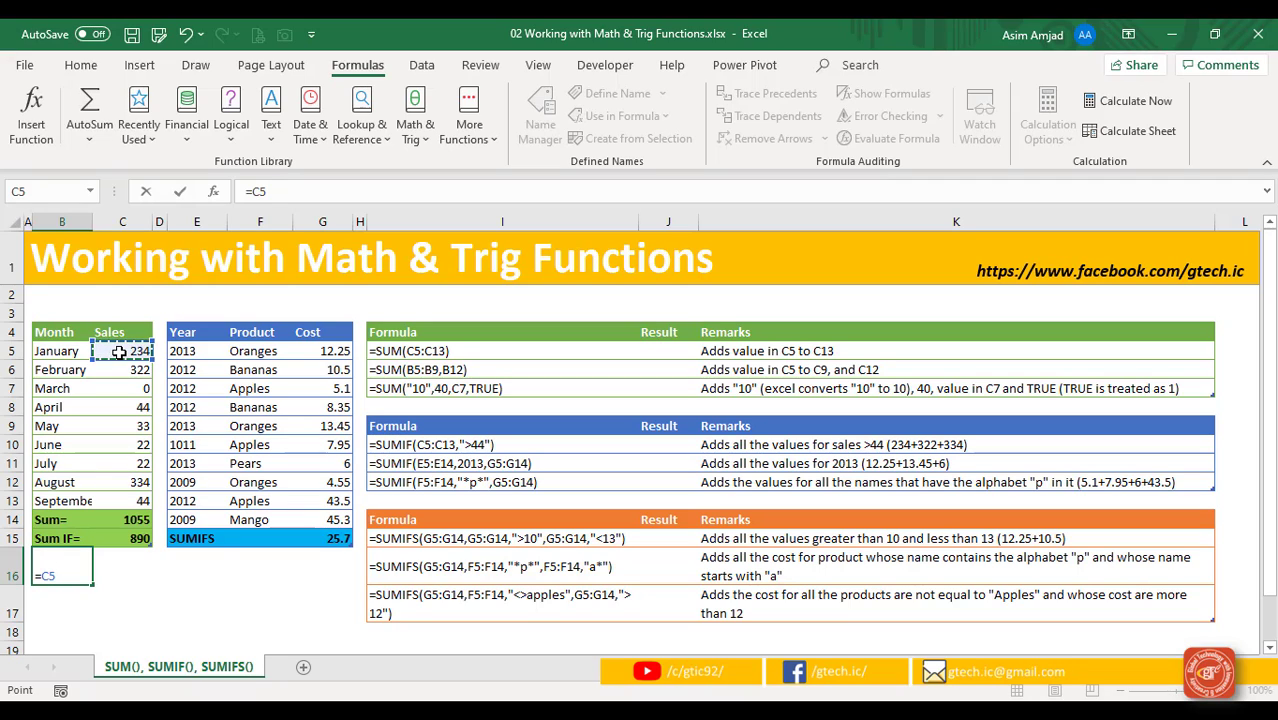
type("+c6")
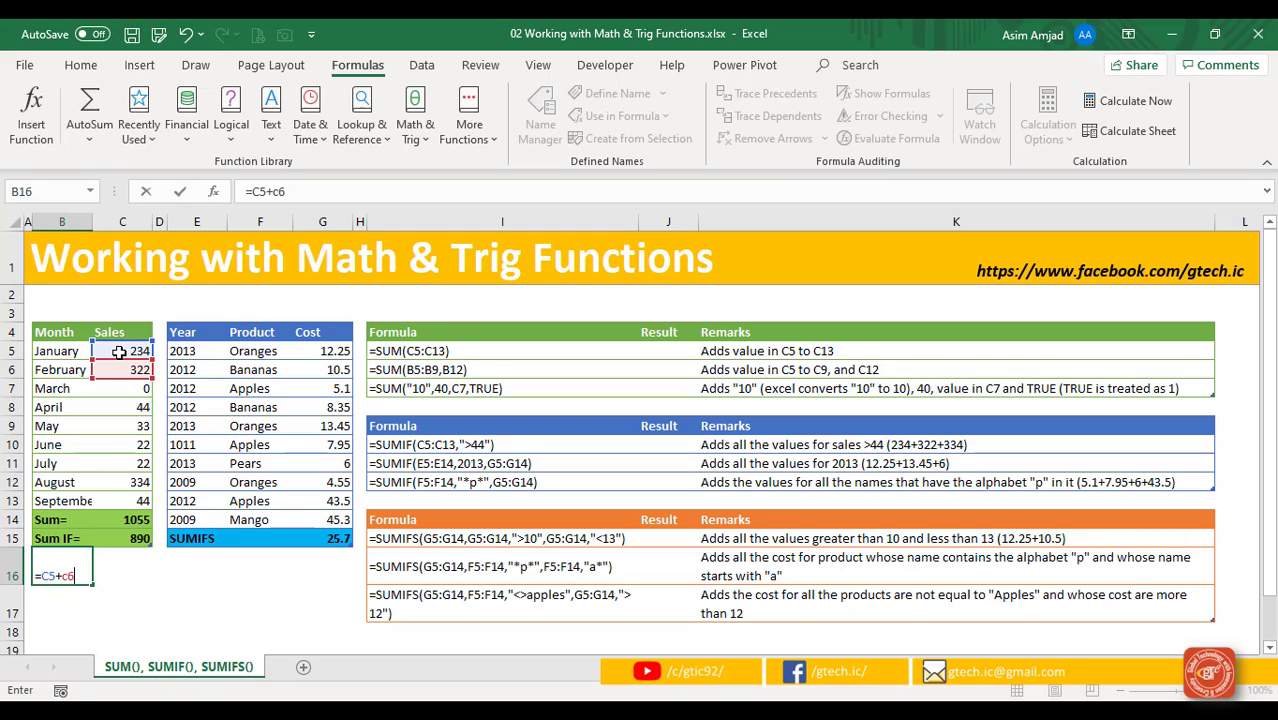
type("+")
left_click(124, 386)
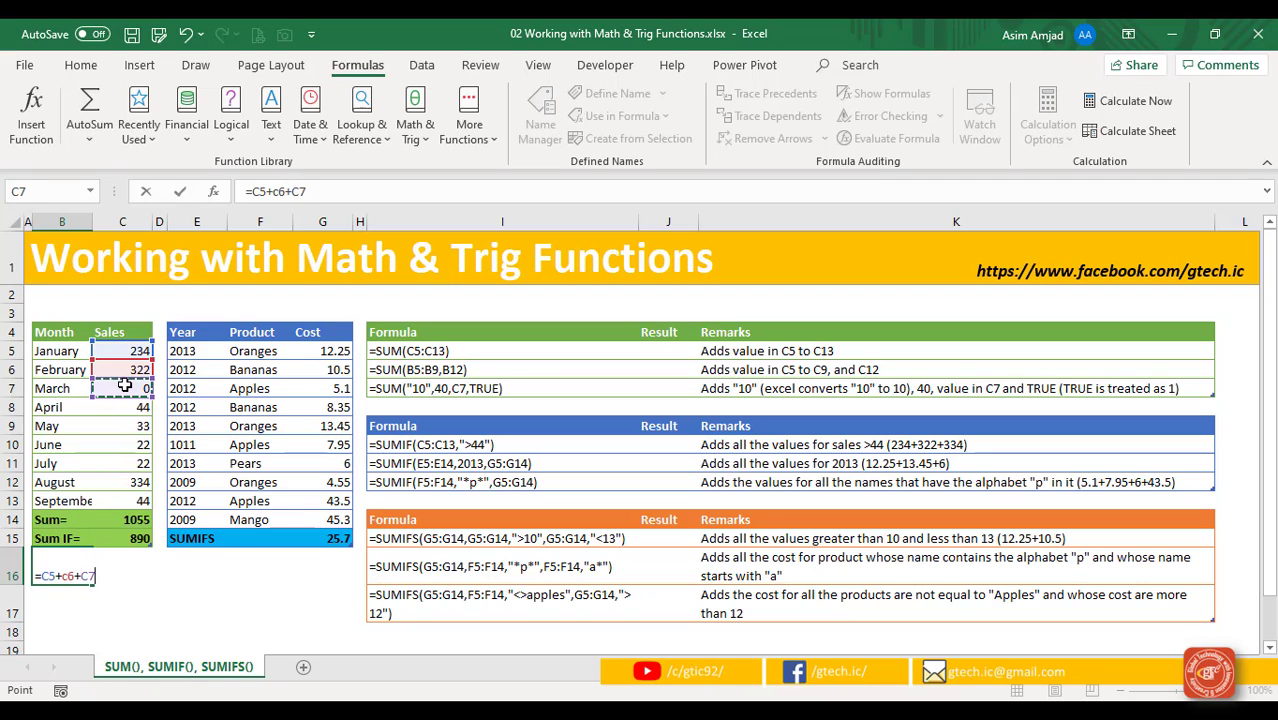
key("Return")
Clear the addition formula from cell B16 and undo the sales table's automatic expansion
key("Up")
key("Delete")
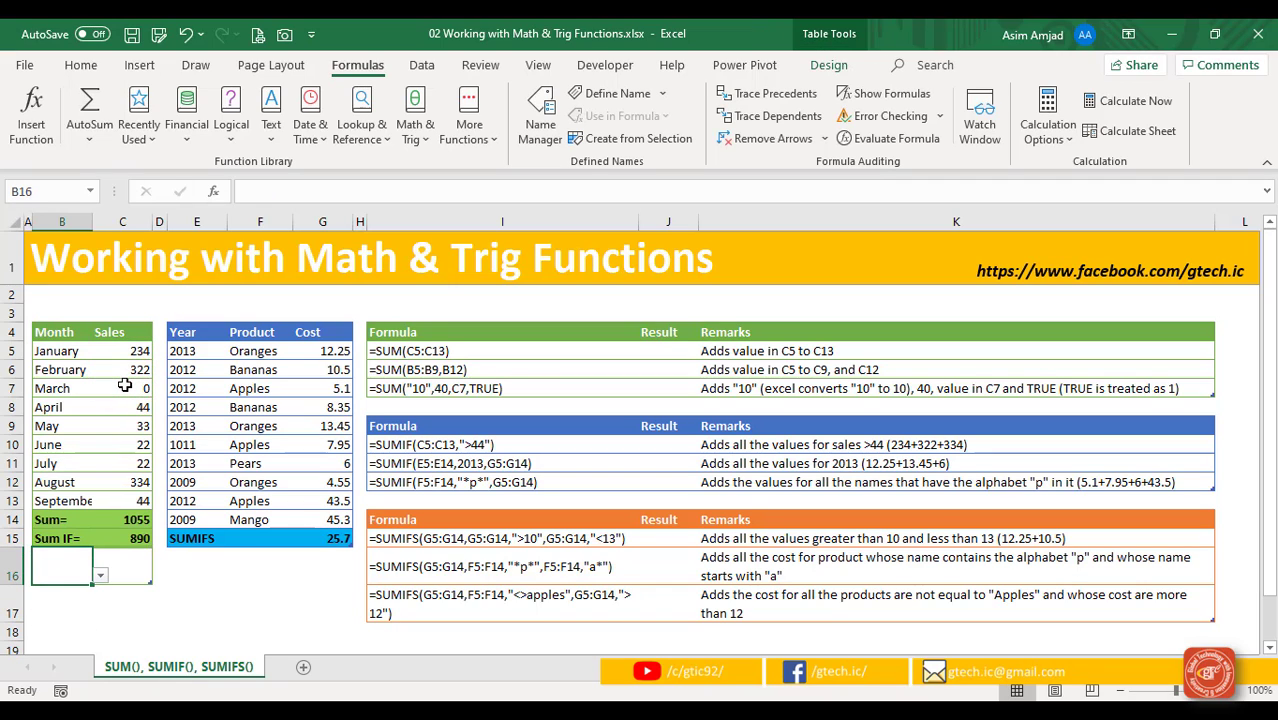
key("ctrl+z")
key("ctrl+z")
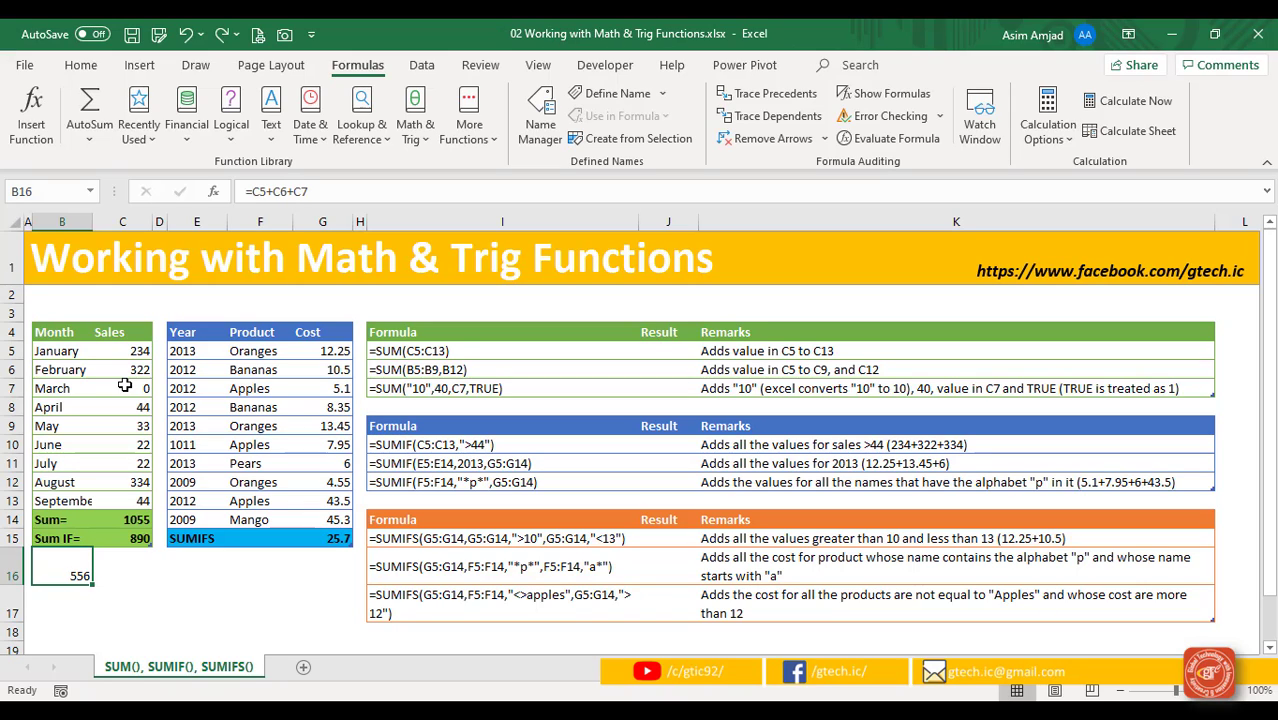
key("Delete")
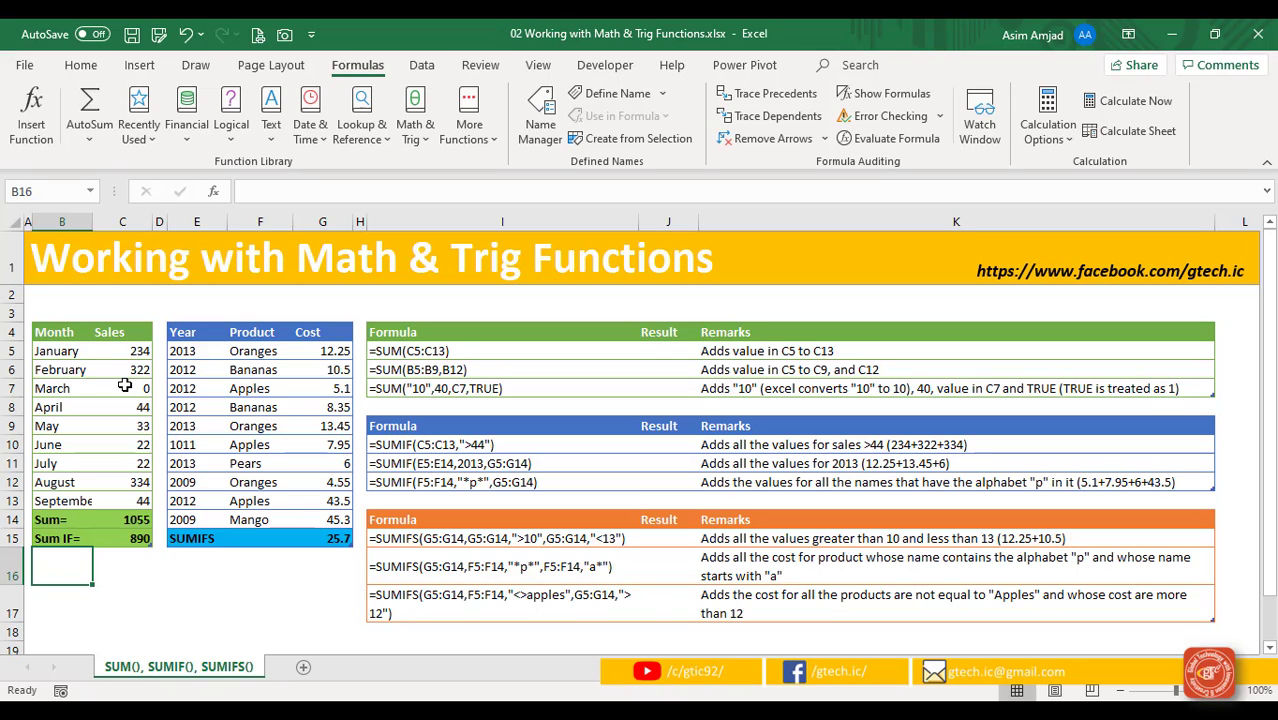
Enter a SUM formula in cell C17 with C5, C6 and C7 as separate arguments
left_click(120, 579)
left_click(129, 604)
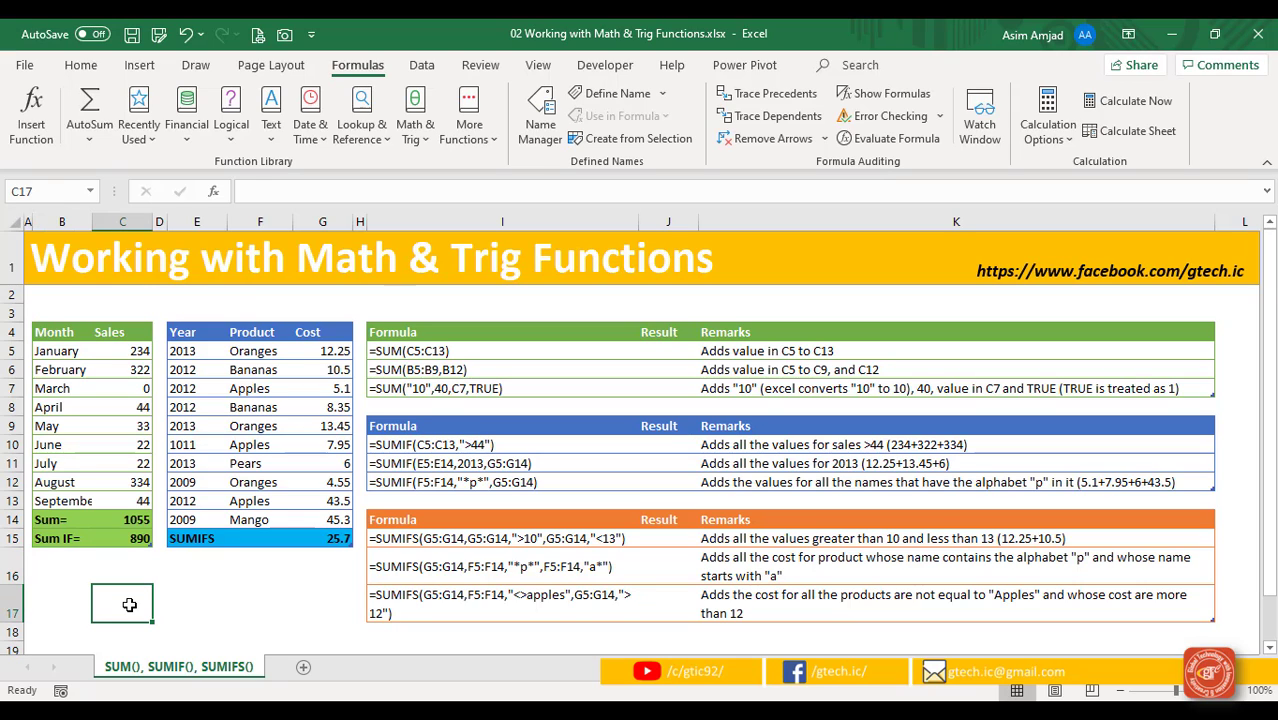
type("=sum")
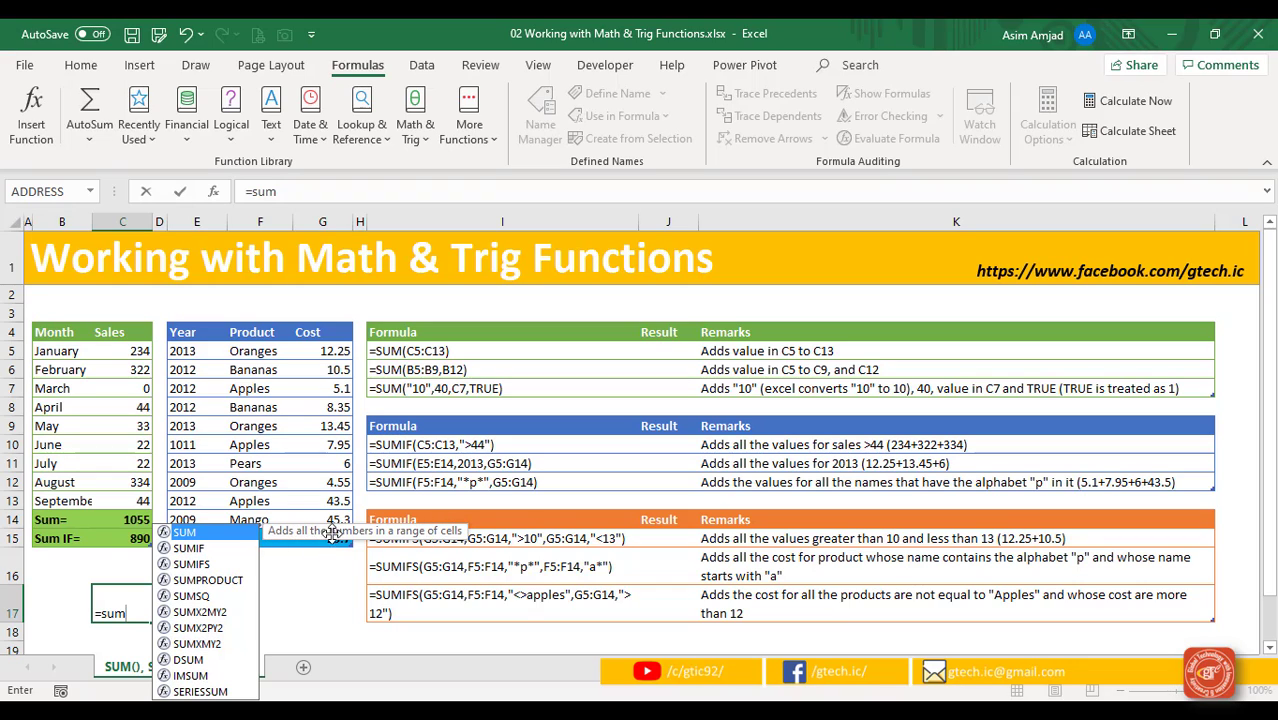
double_click(234, 541)
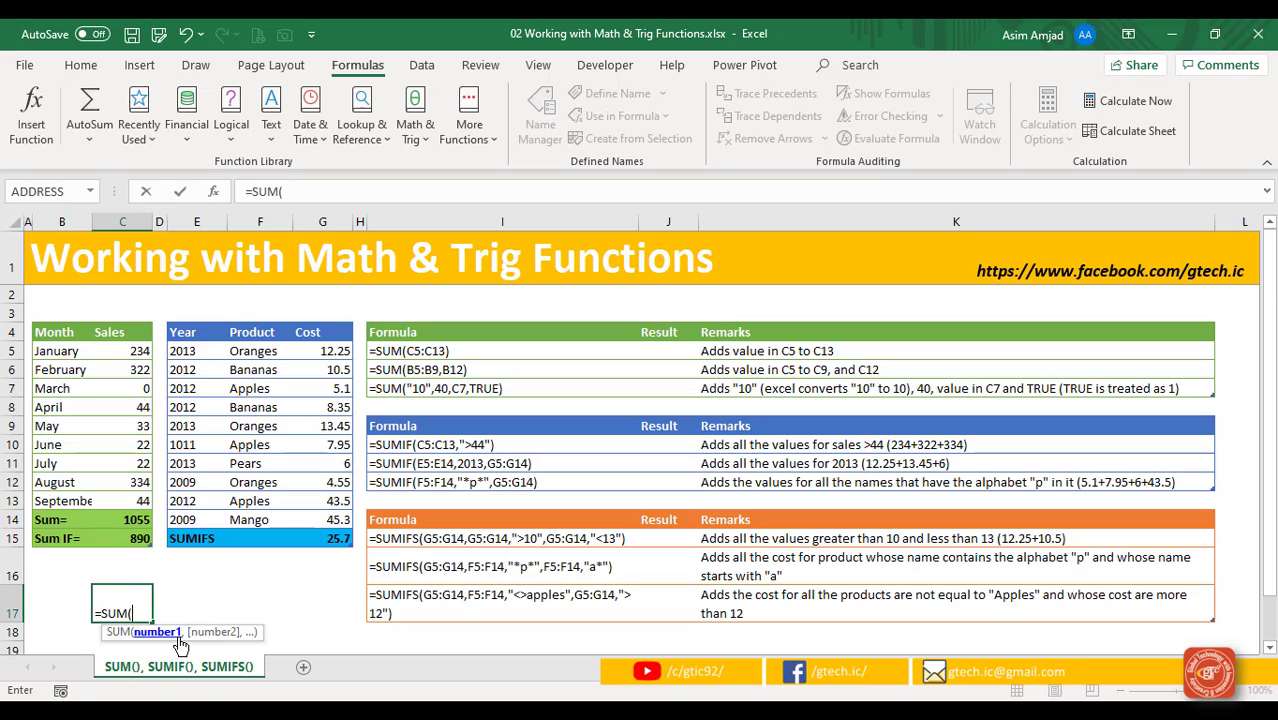
left_click(139, 352)
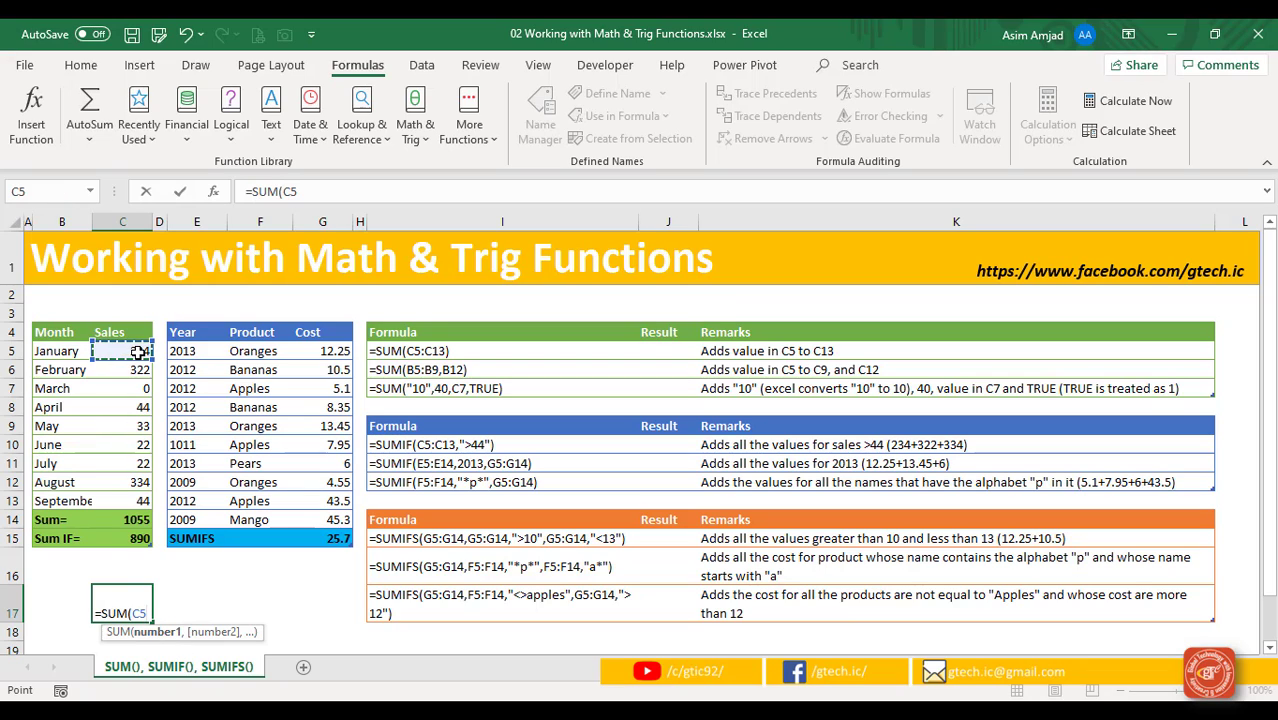
type(",")
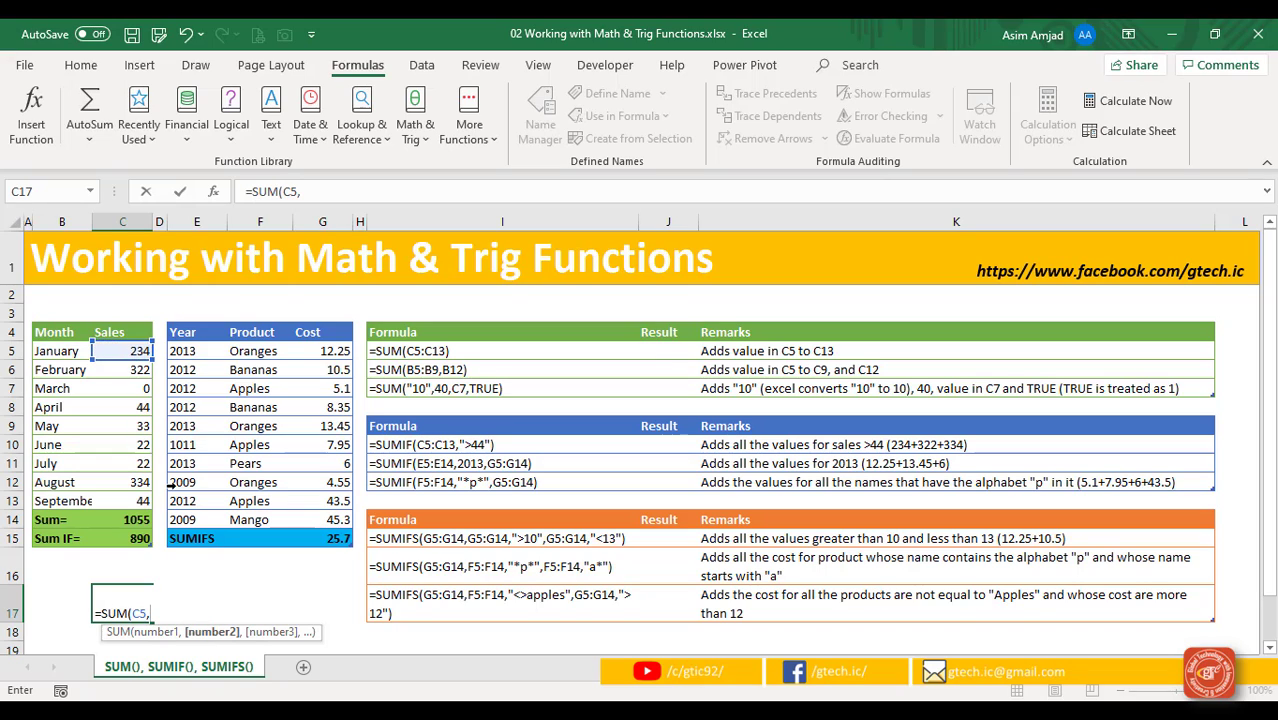
left_click(133, 371)
type(",")
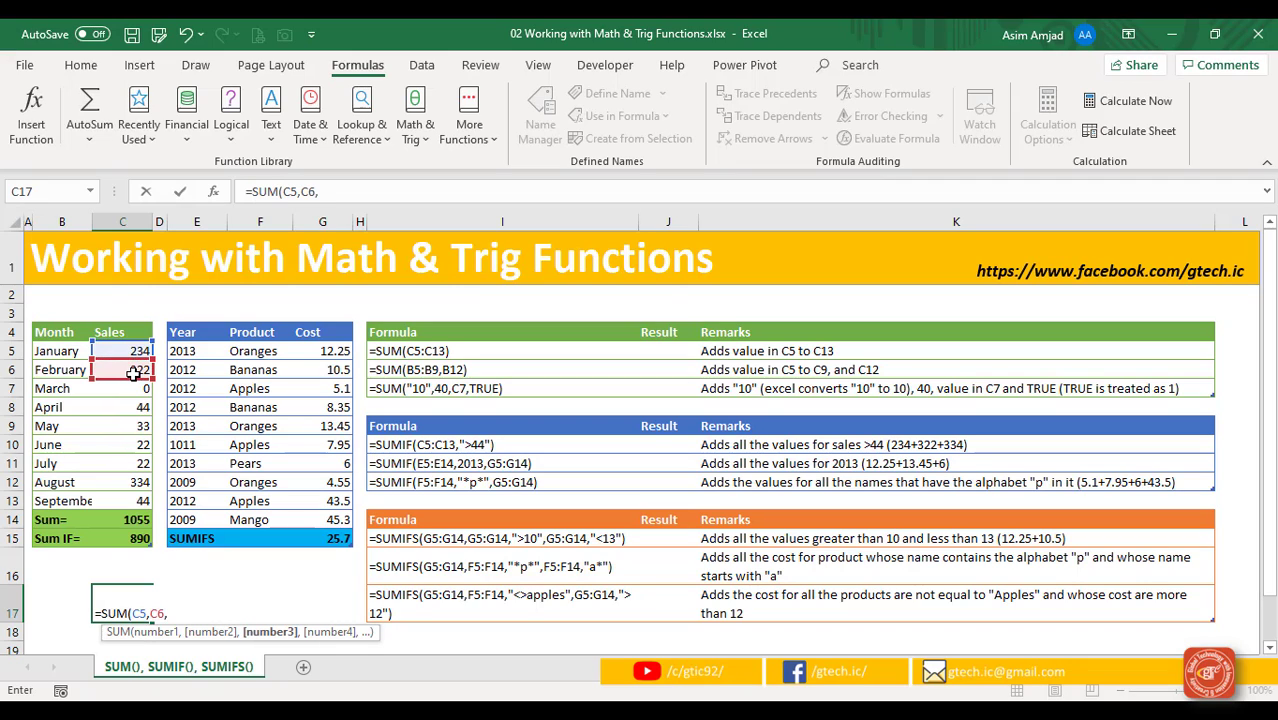
left_click(133, 392)
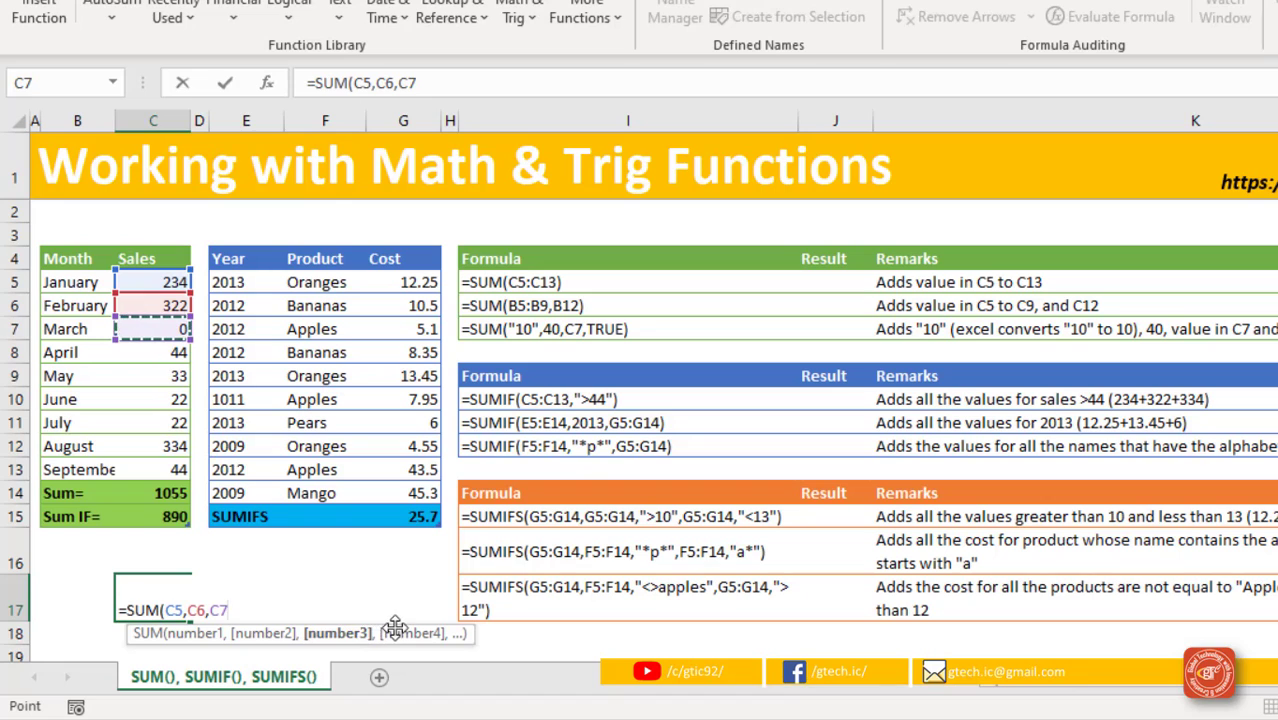
type(",")
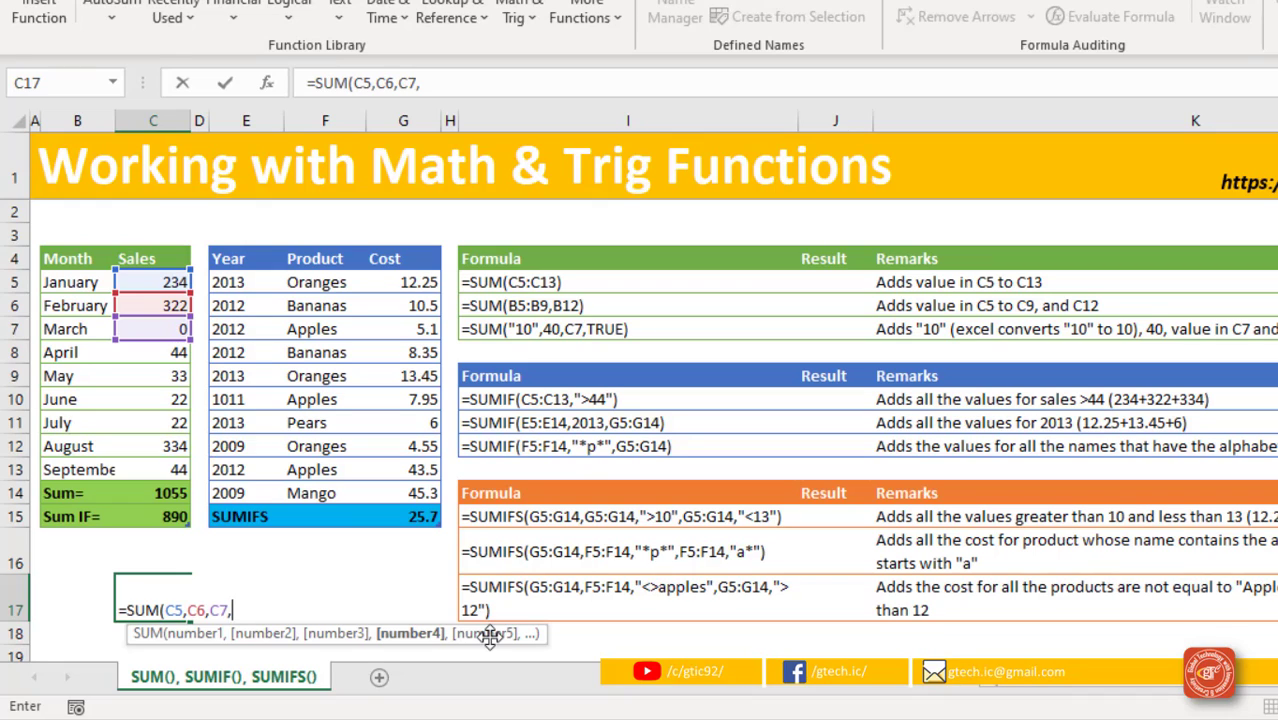
key("BackSpace")
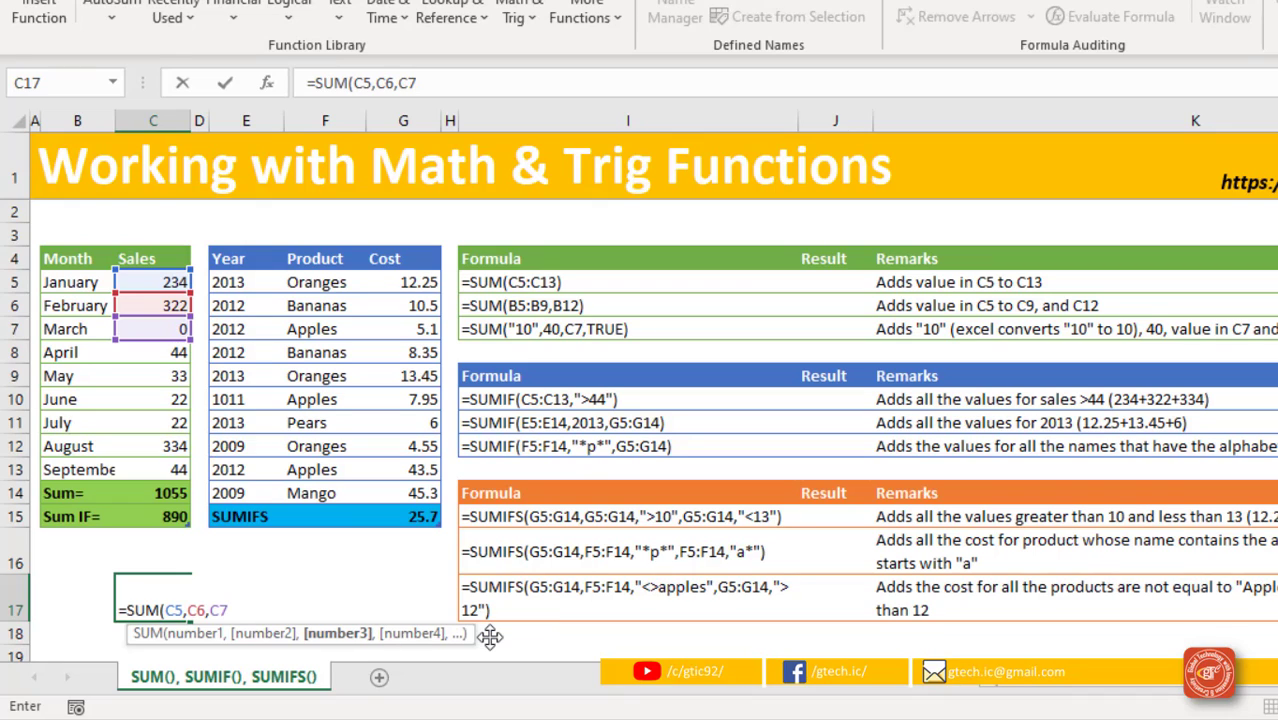
key("Return")
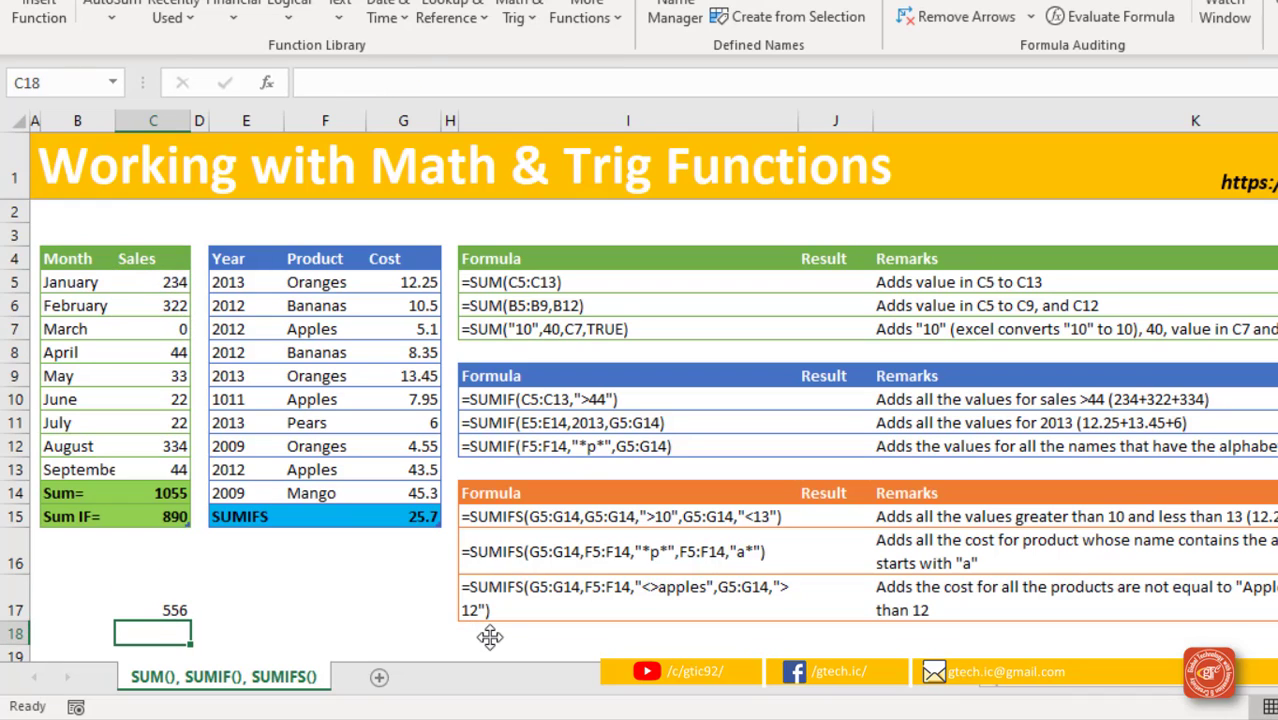
Replace the separate arguments of the SUM formula in C17 with the range C5:C13
key("Up")
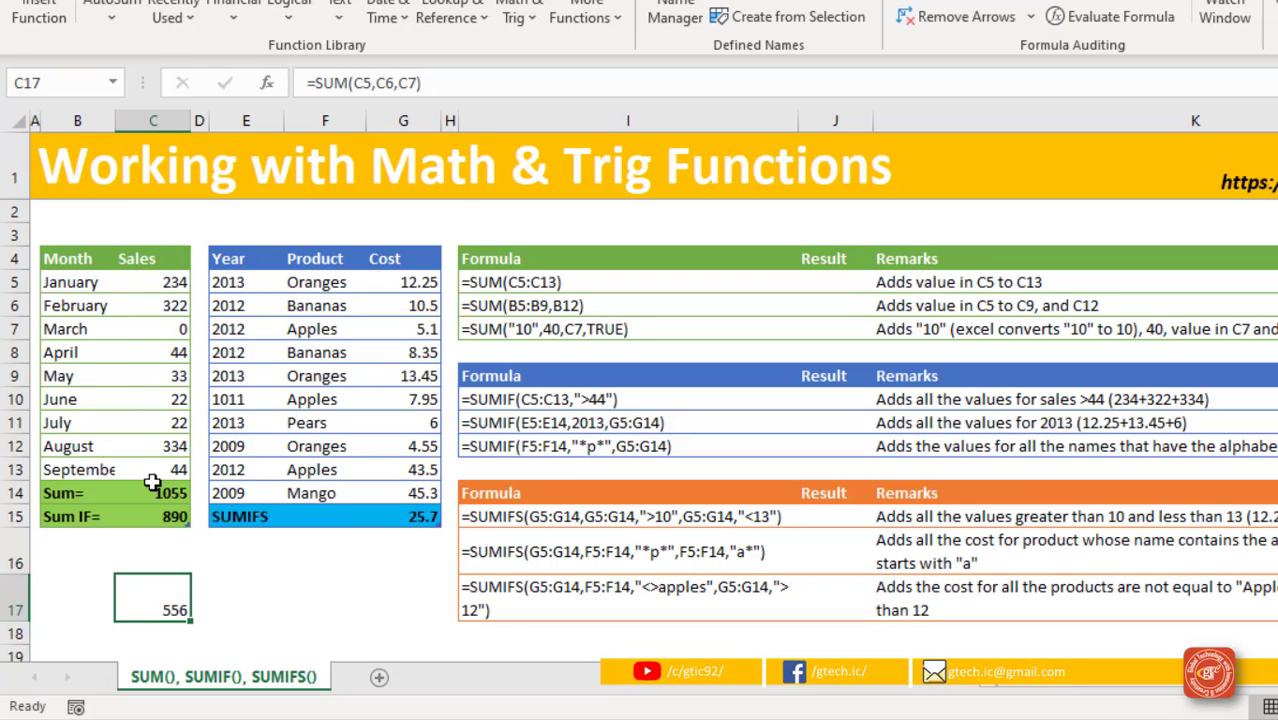
double_click(152, 597)
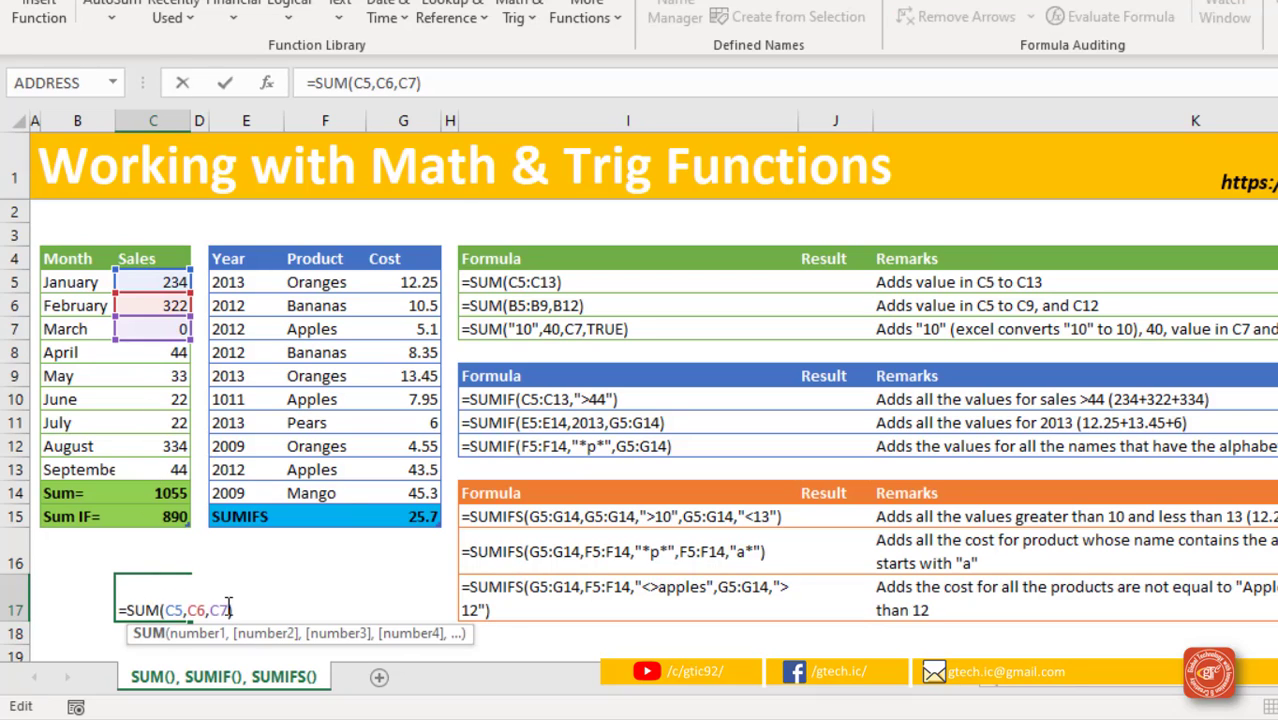
key("End")
key("BackSpace")
key("BackSpace")
key("BackSpace")
key("BackSpace")
key("BackSpace")
key("BackSpace")
key("BackSpace")
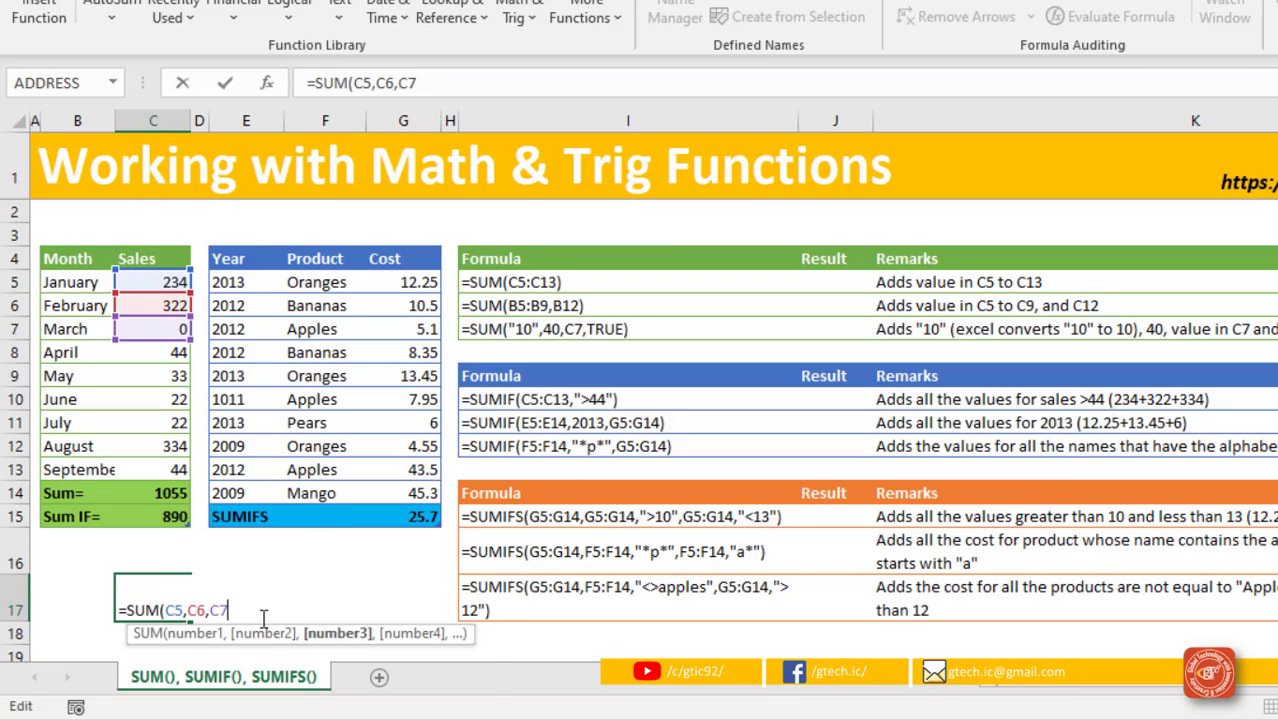
key("BackSpace")
key("BackSpace")
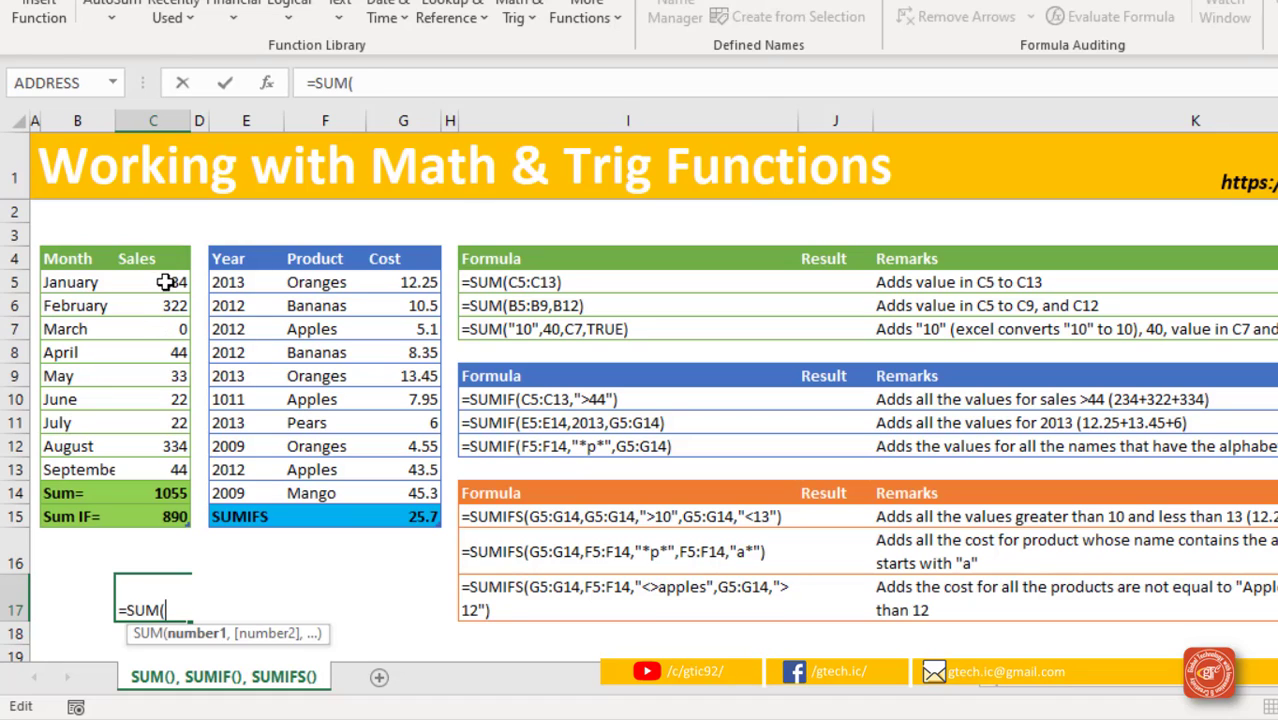
left_click_drag(171, 283, 166, 474)
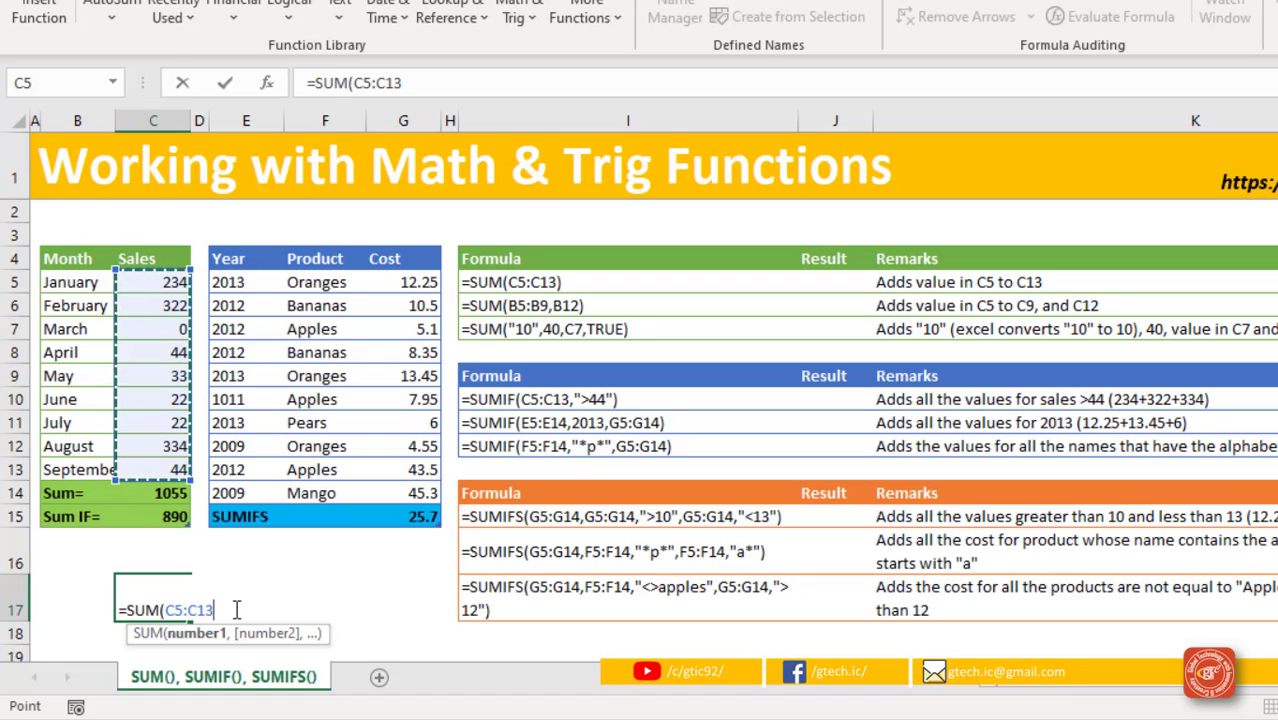
type(")")
key("Return")
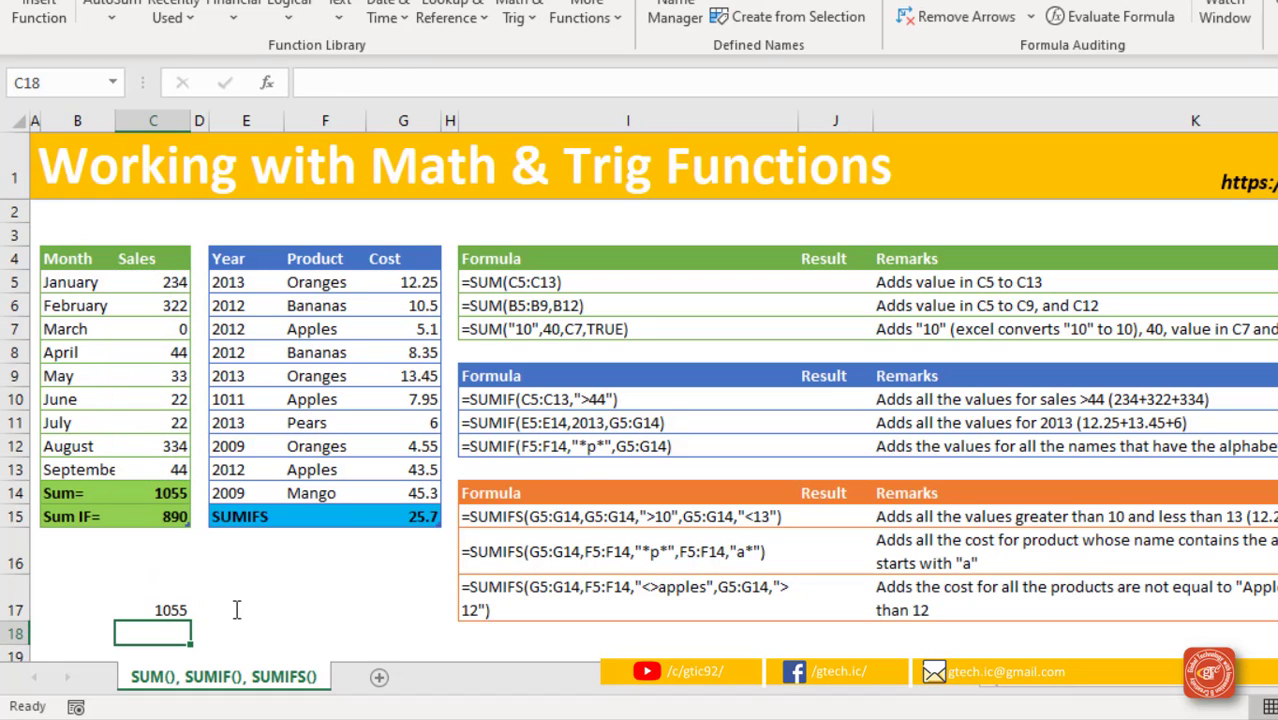
Review the SUM formula in cell C17 and clear it from the cell
key("Up")
key("F2")
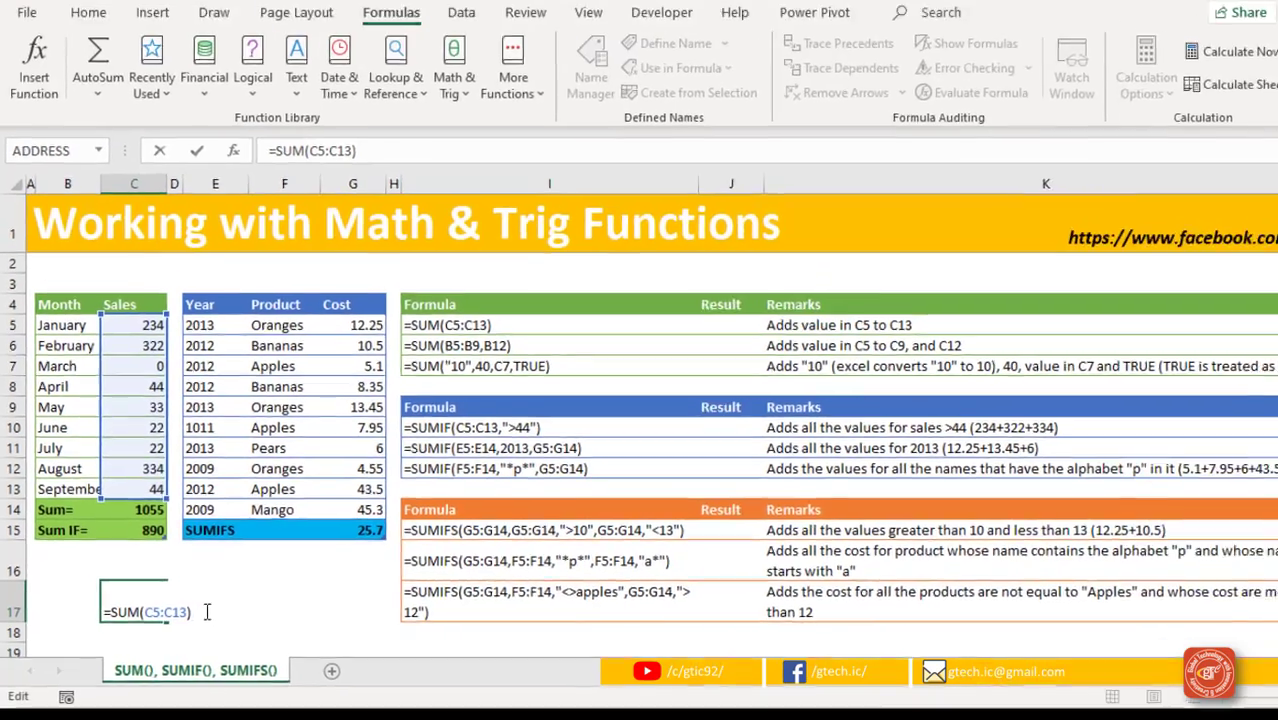
key("Escape")
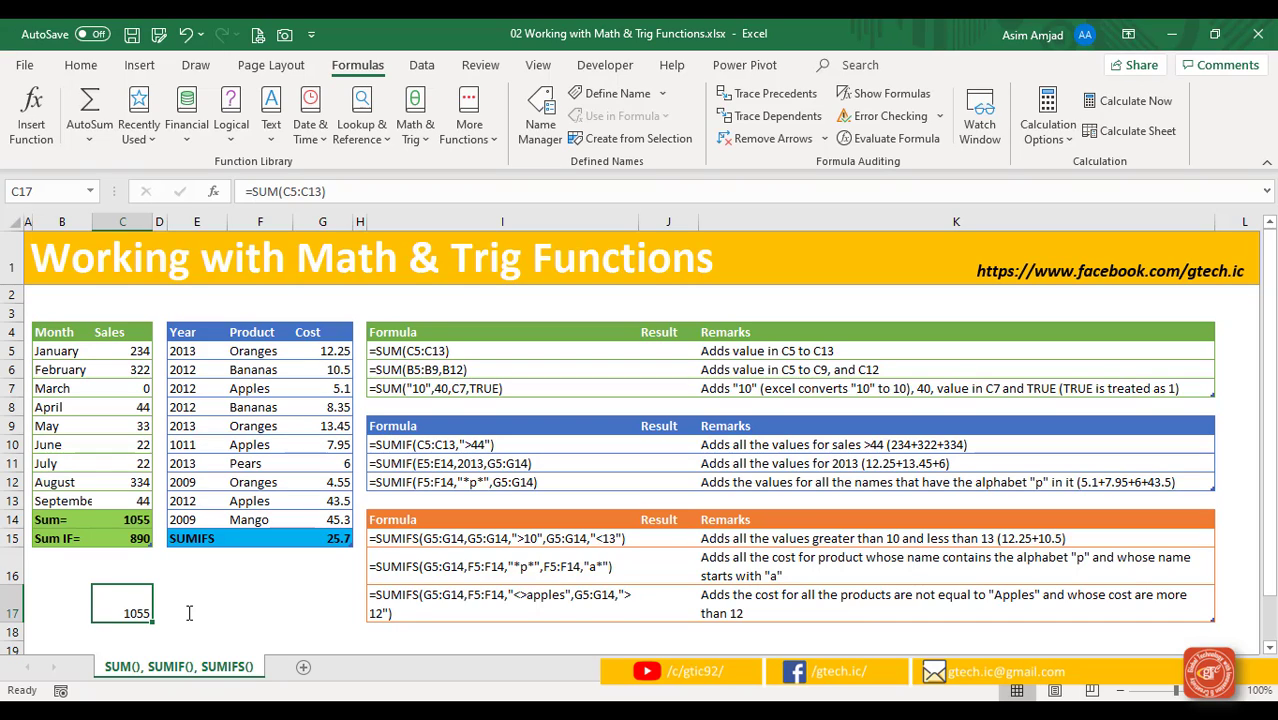
key("Delete")
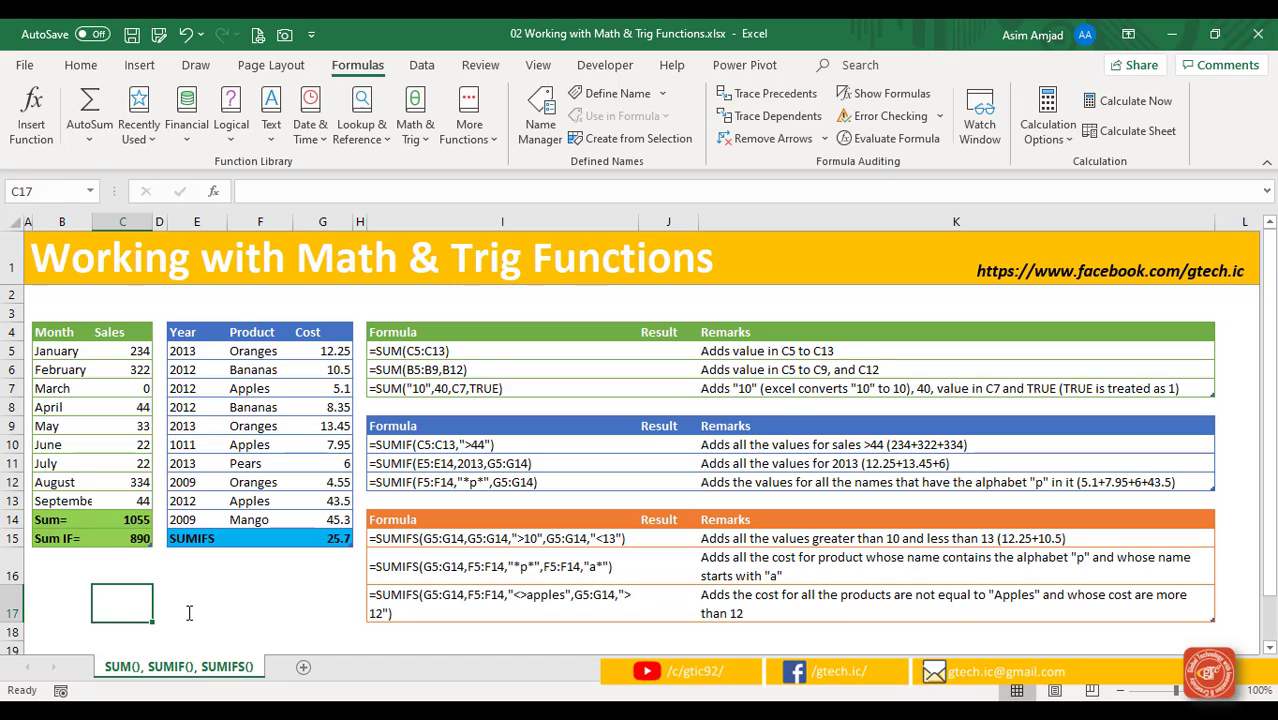
Enter a SUMIF formula in cell C17 that adds the sales in C5:C13 meeting the criterion ">44"
type("=sumi")
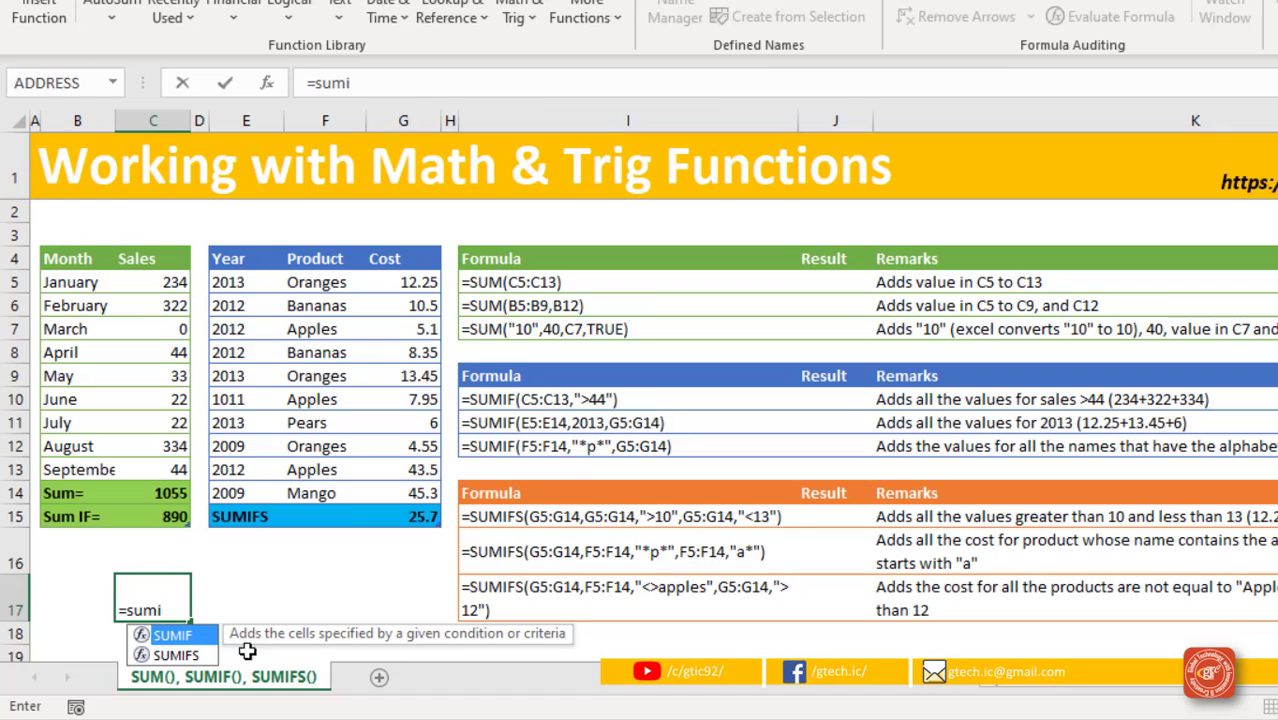
double_click(186, 636)
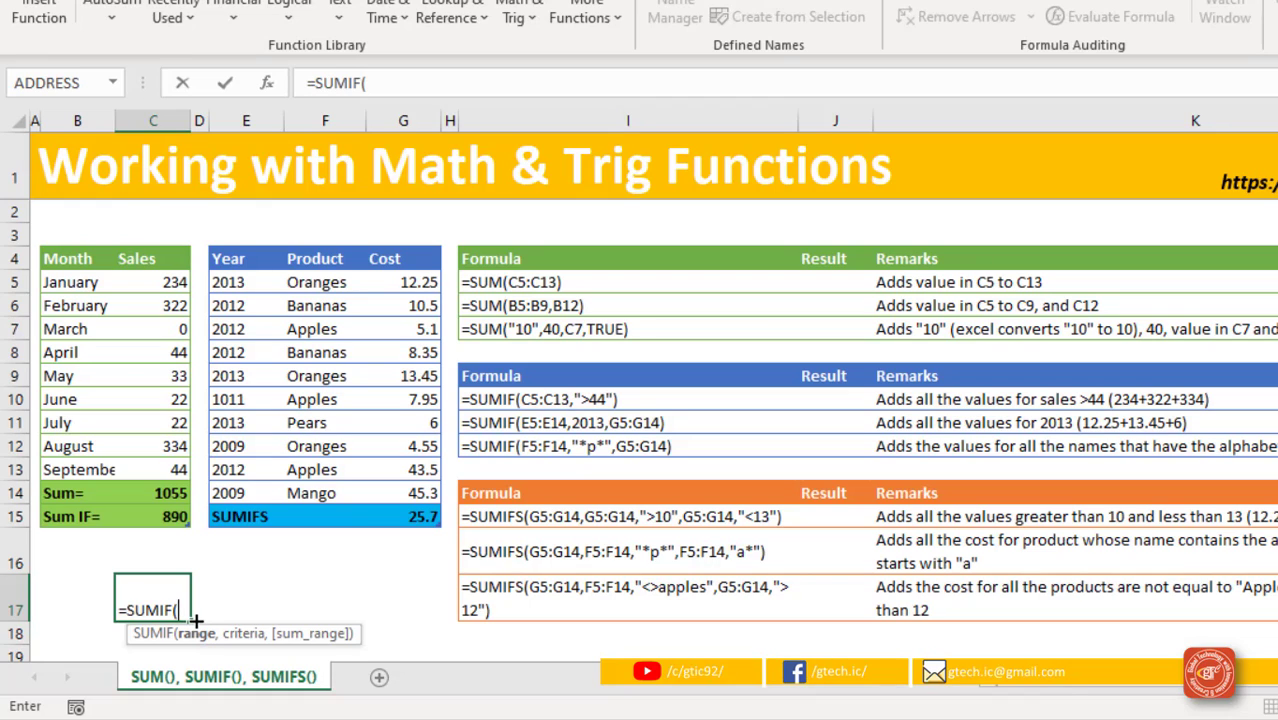
left_click_drag(150, 284, 138, 462)
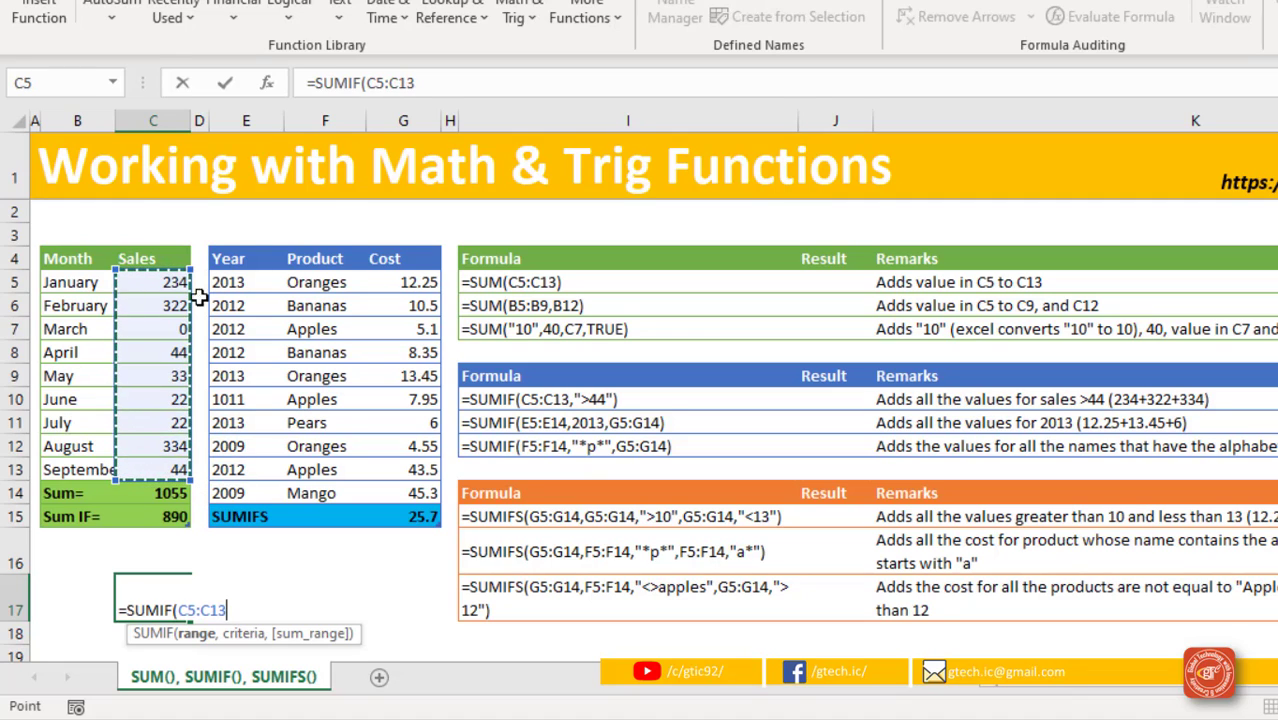
type(",")
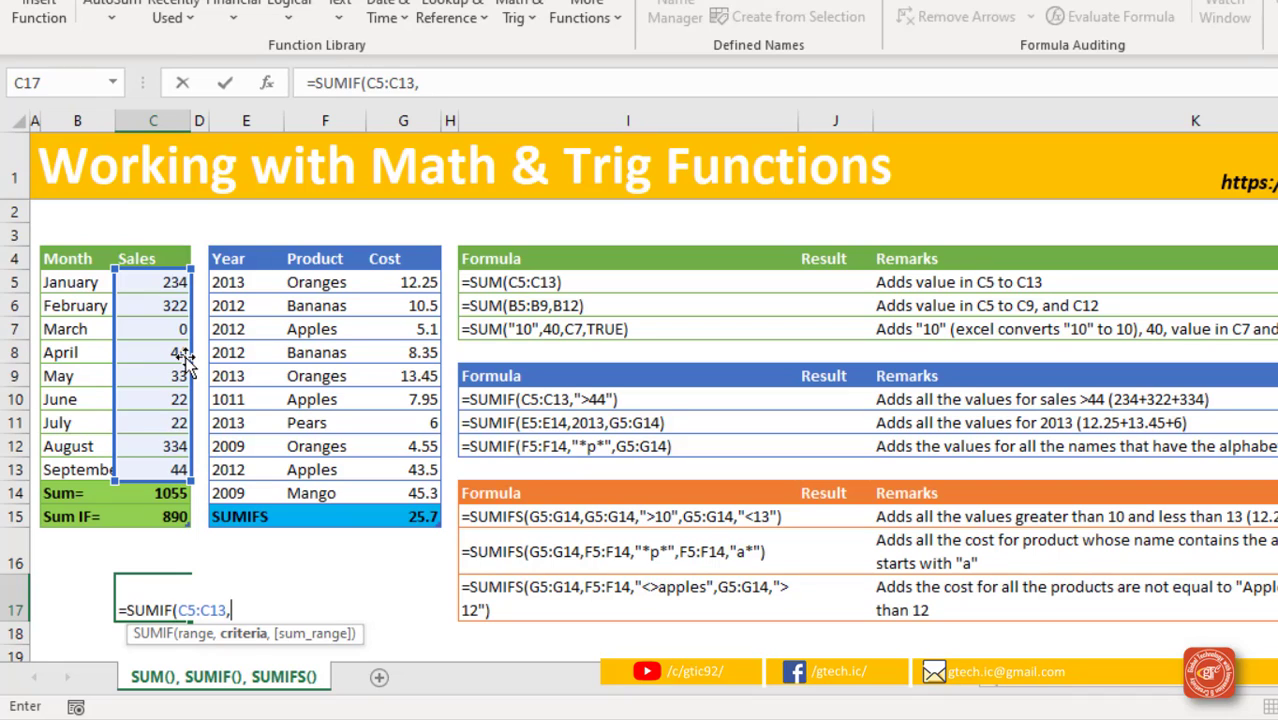
type("\">44\"")
type(")")
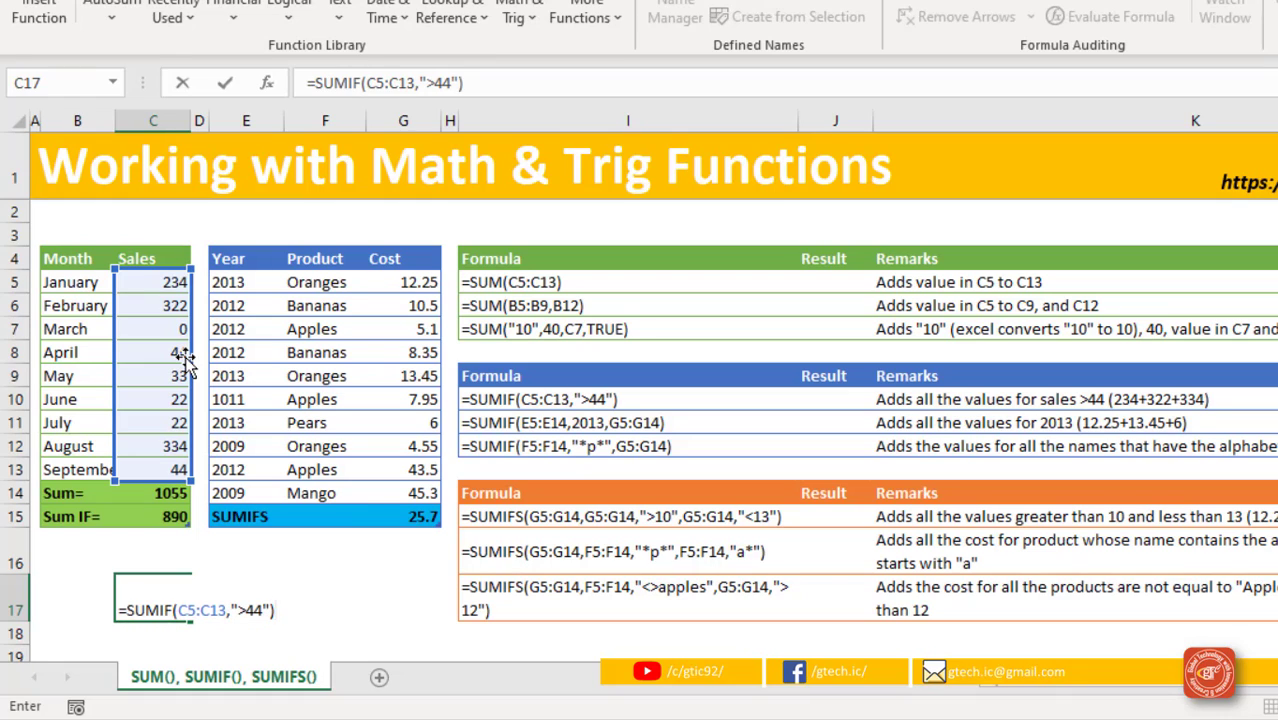
key("Return")
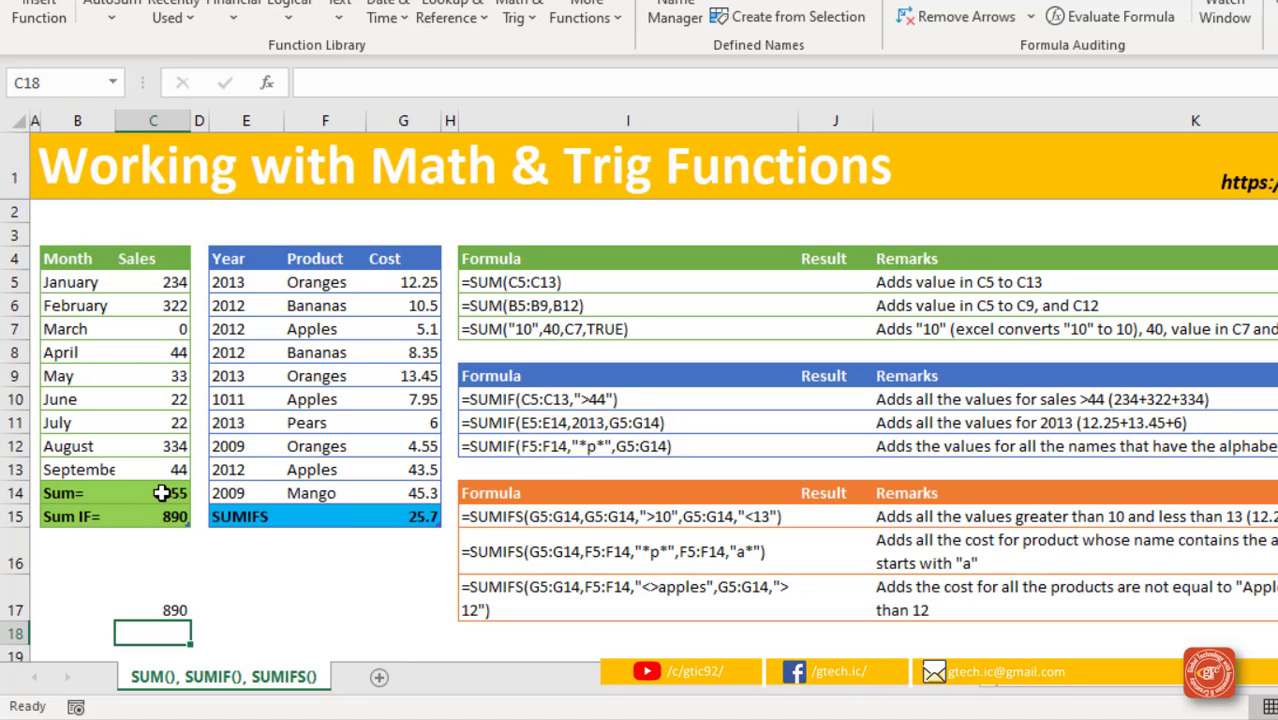
left_click(158, 610)
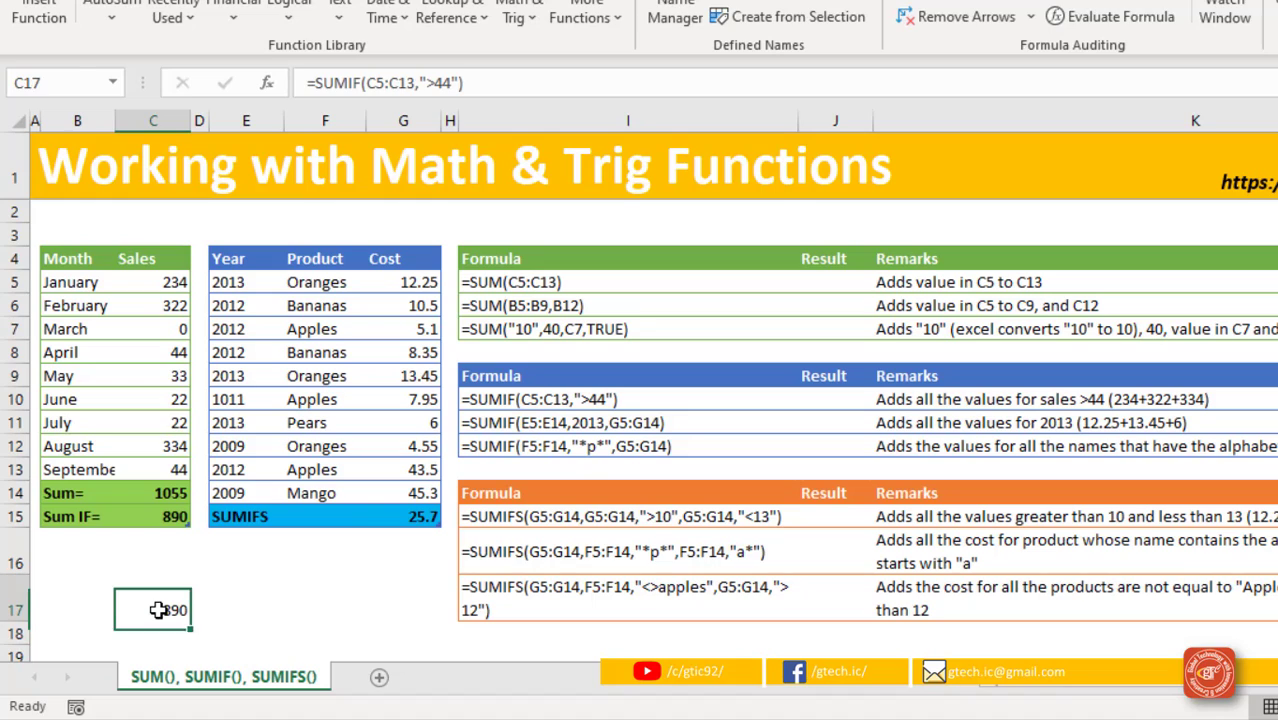
double_click(160, 610)
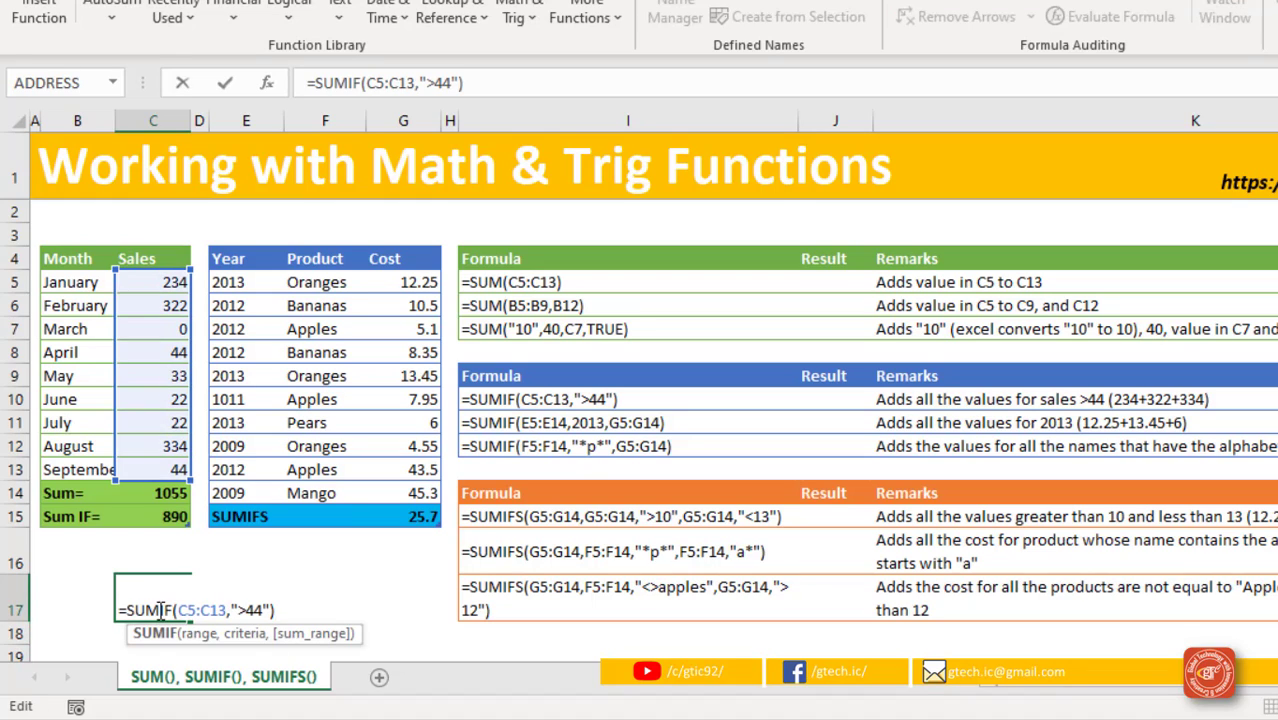
key("Escape")
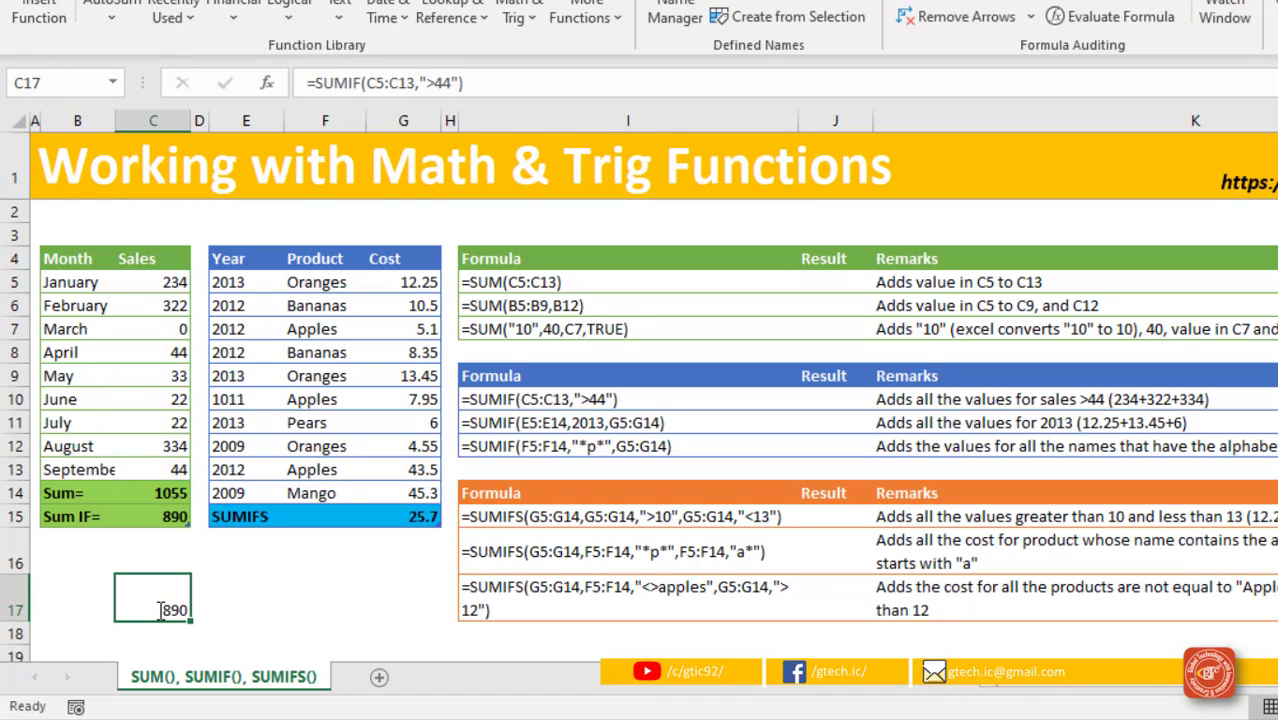
Enter a SUMIF formula in cell E17 with range C5:C13, criterion ">44" and C5:C13 as the explicit sum range
left_click(259, 600)
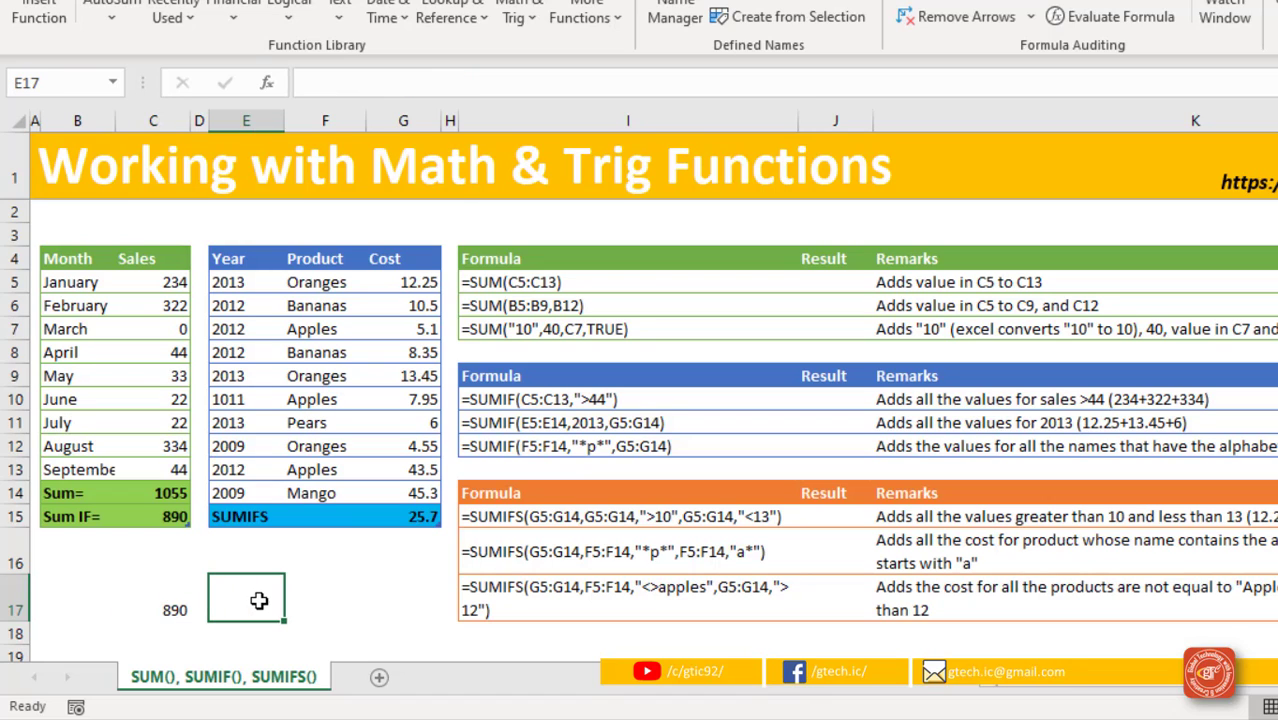
type("=sum")
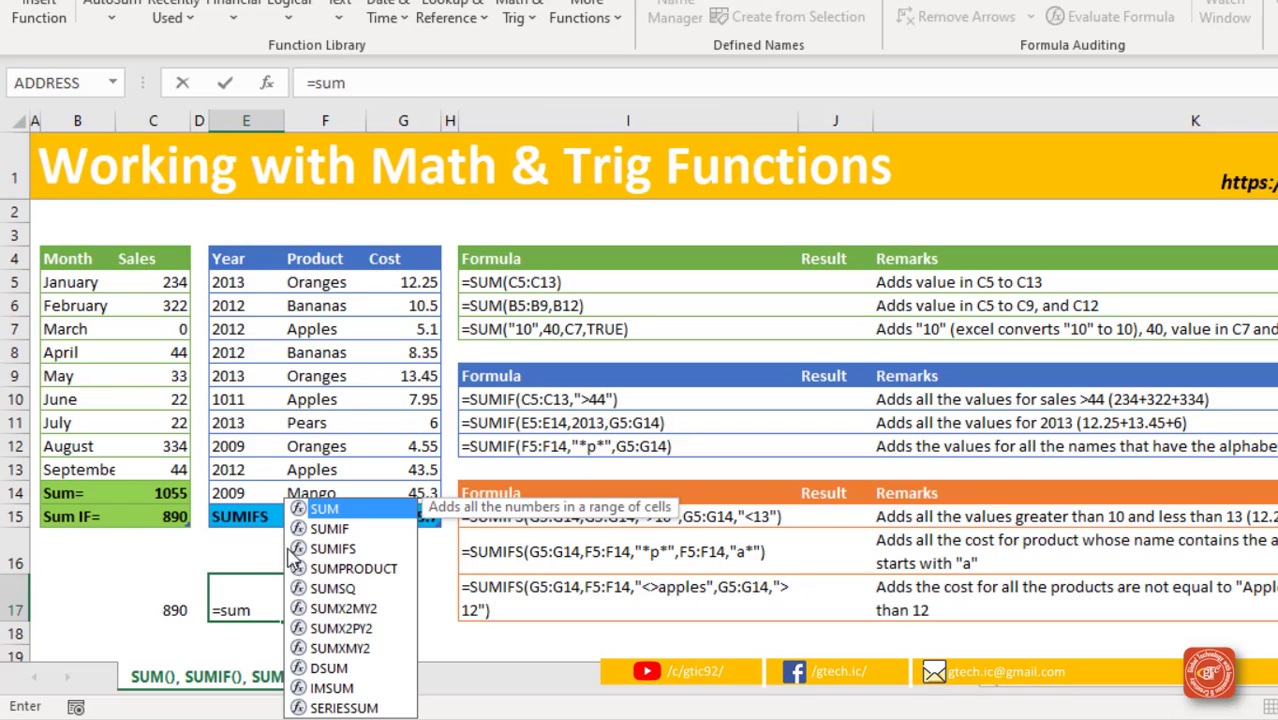
double_click(327, 528)
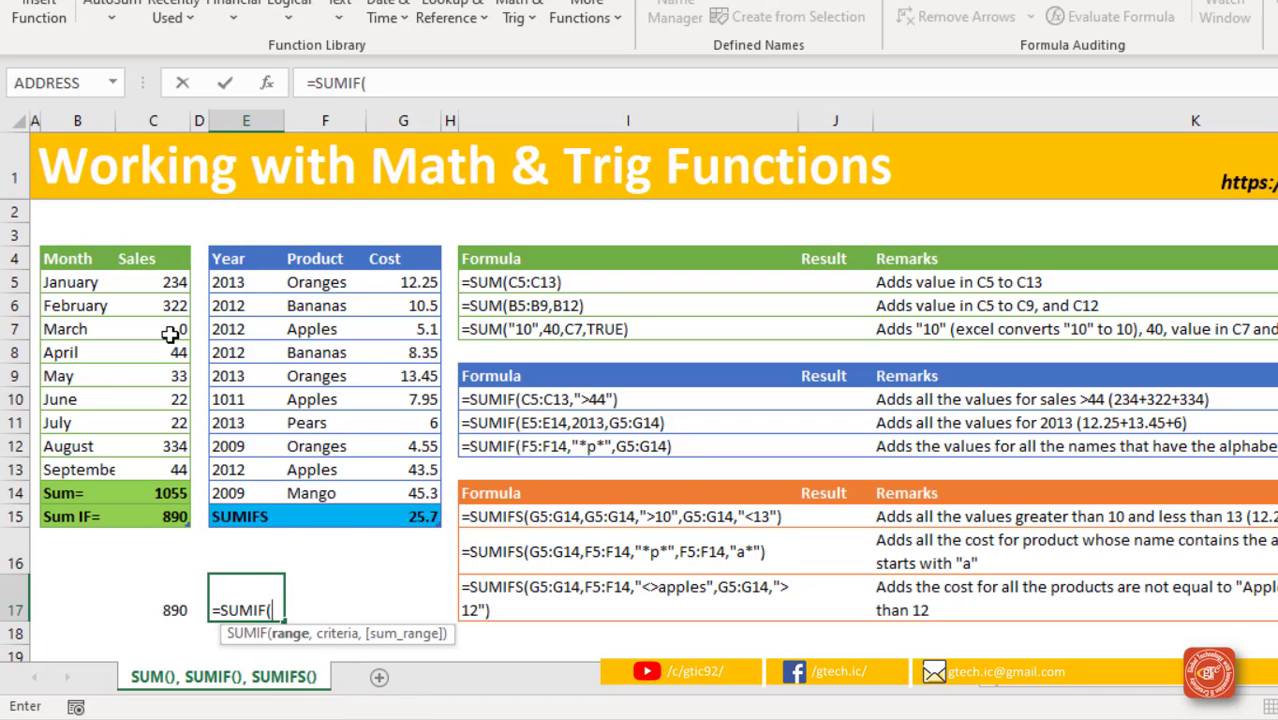
left_click_drag(168, 282, 131, 463)
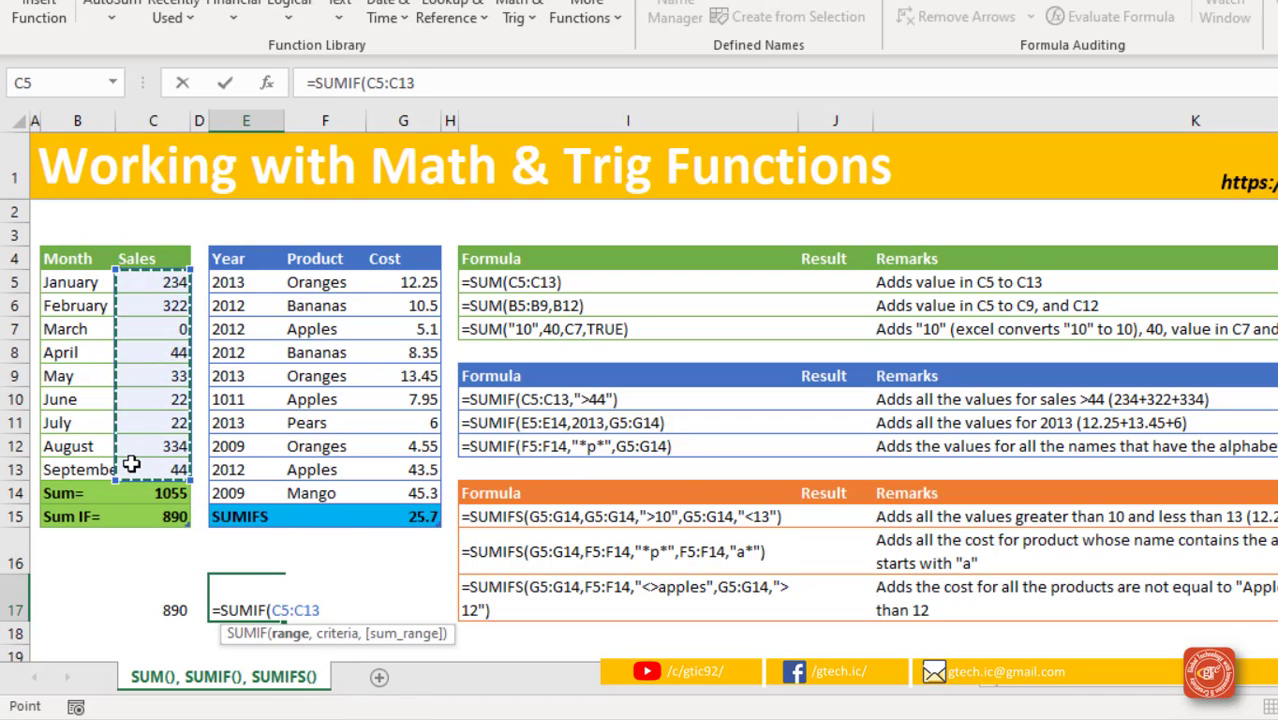
type(",\">44\"")
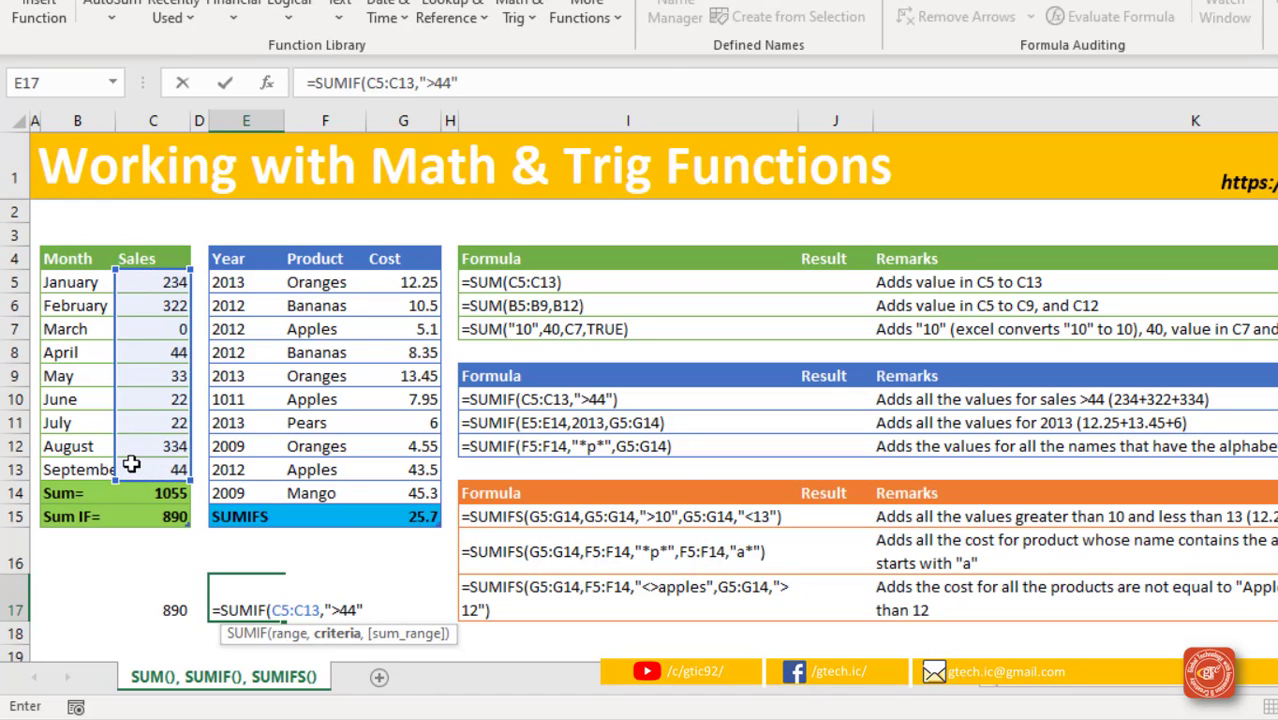
type(",")
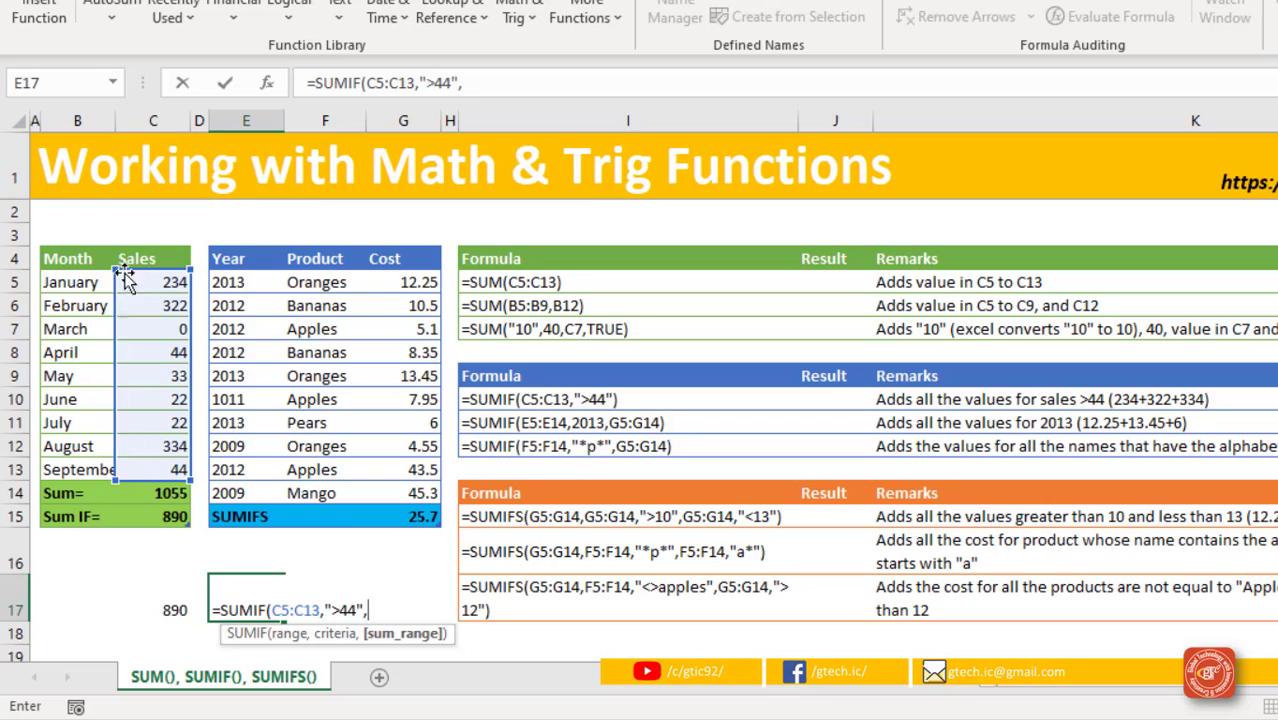
left_click_drag(125, 282, 134, 467)
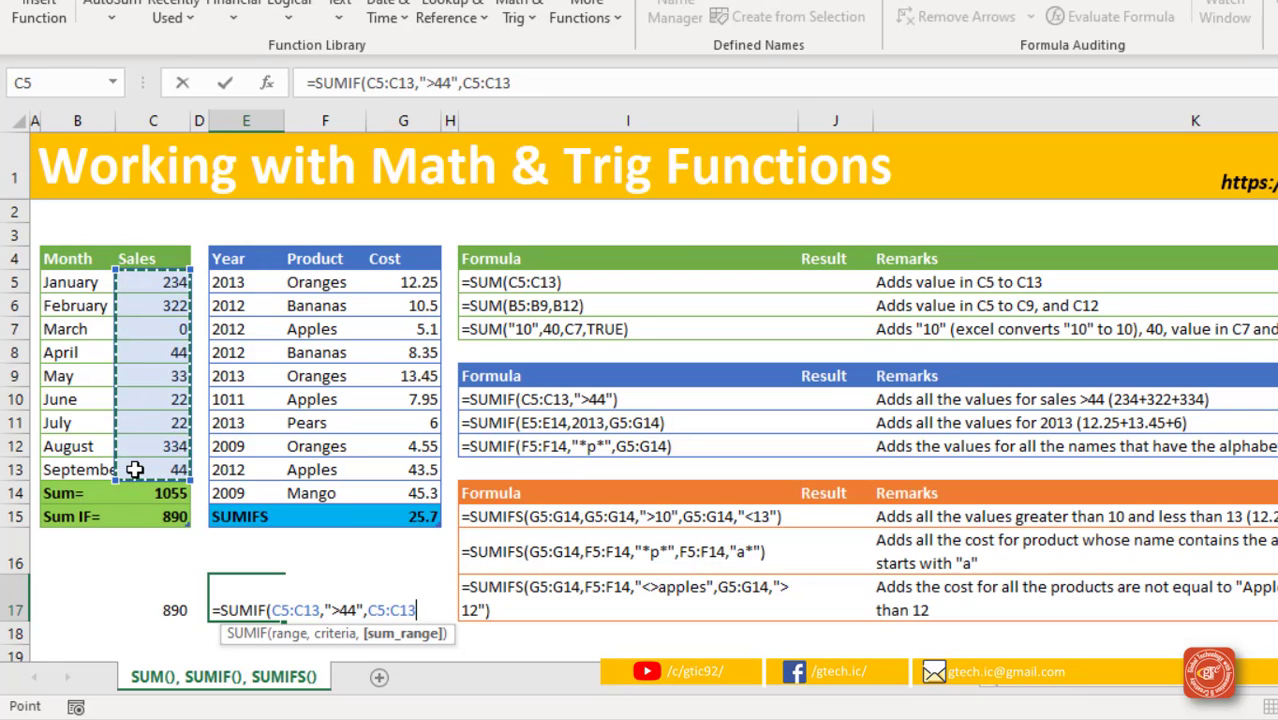
key("Return")
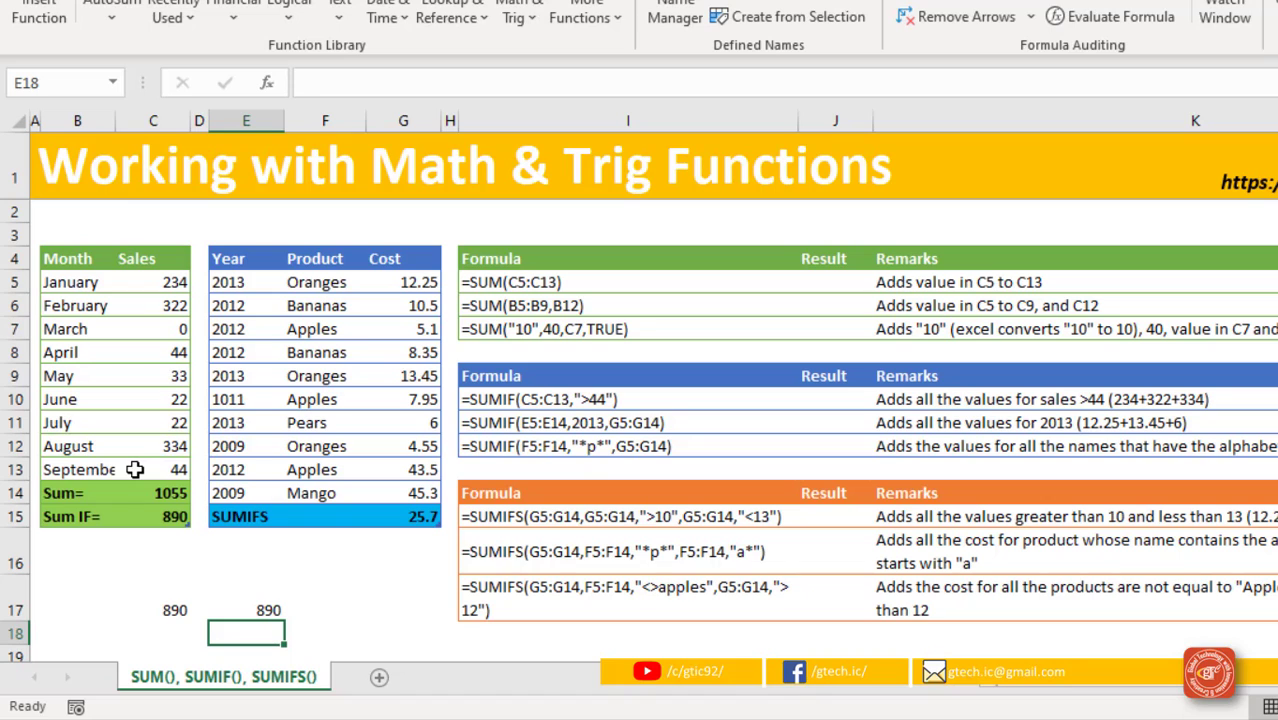
left_click(258, 607)
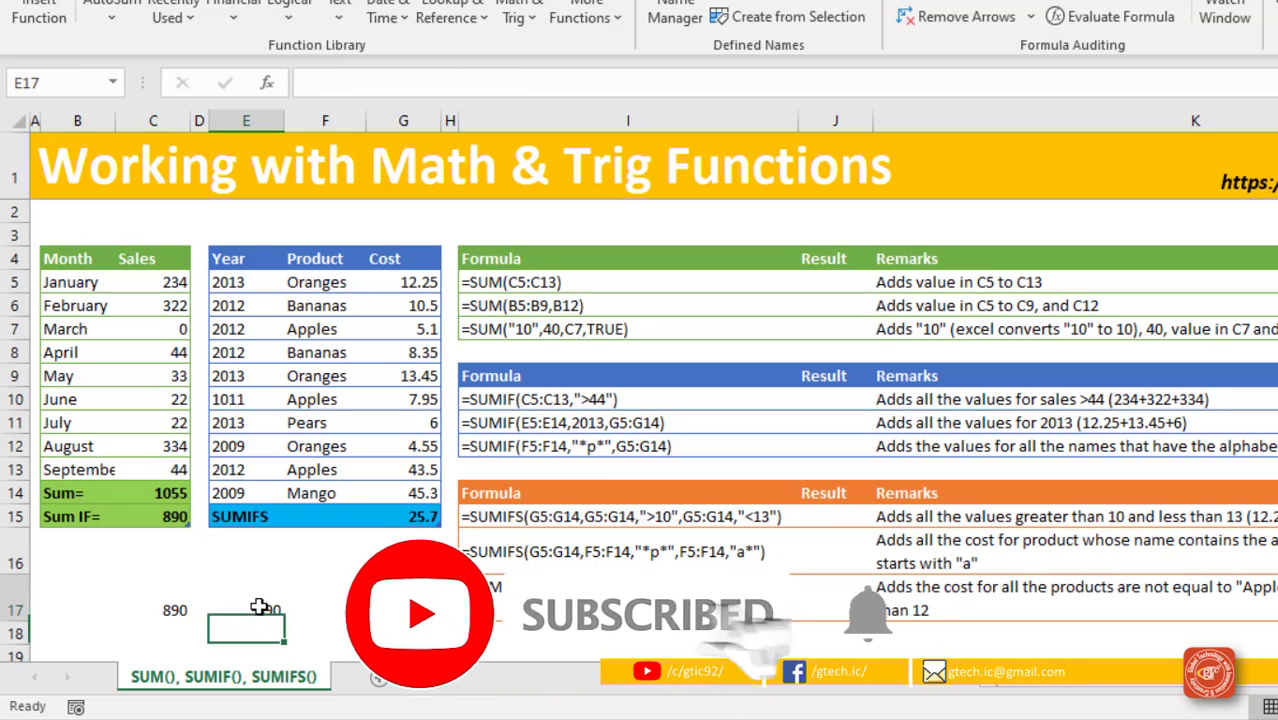
double_click(258, 607)
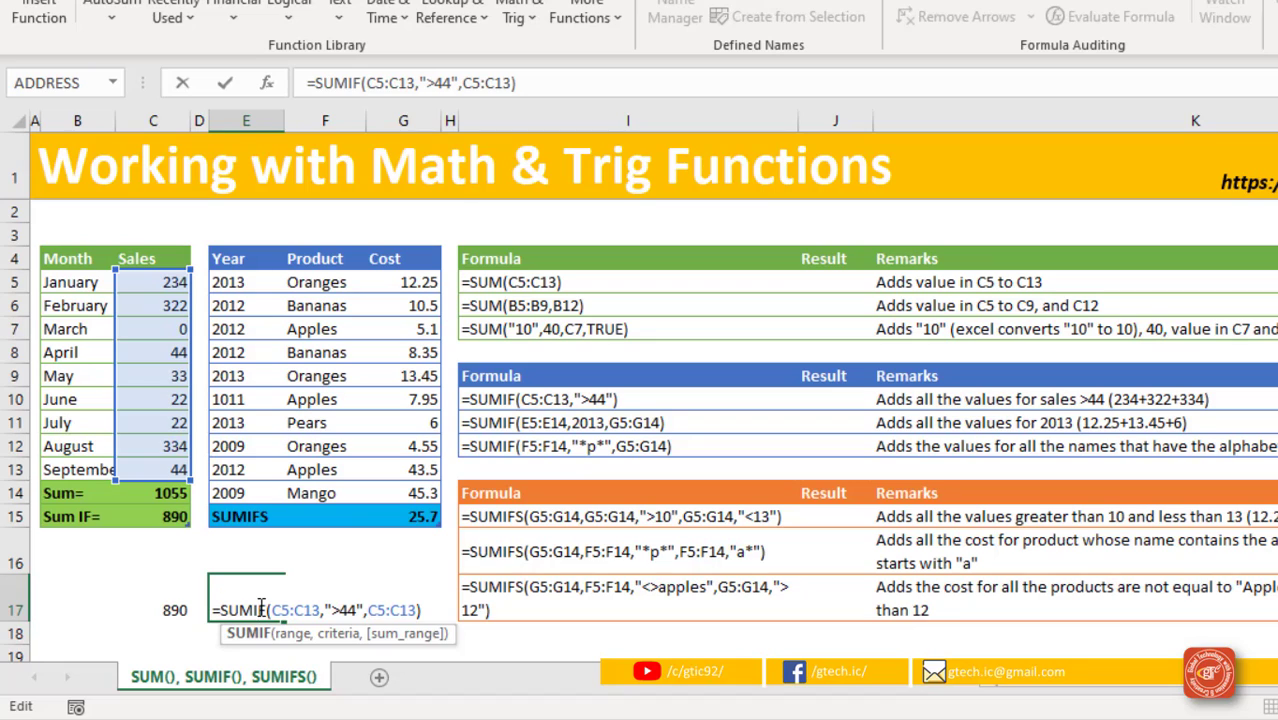
key("Return")
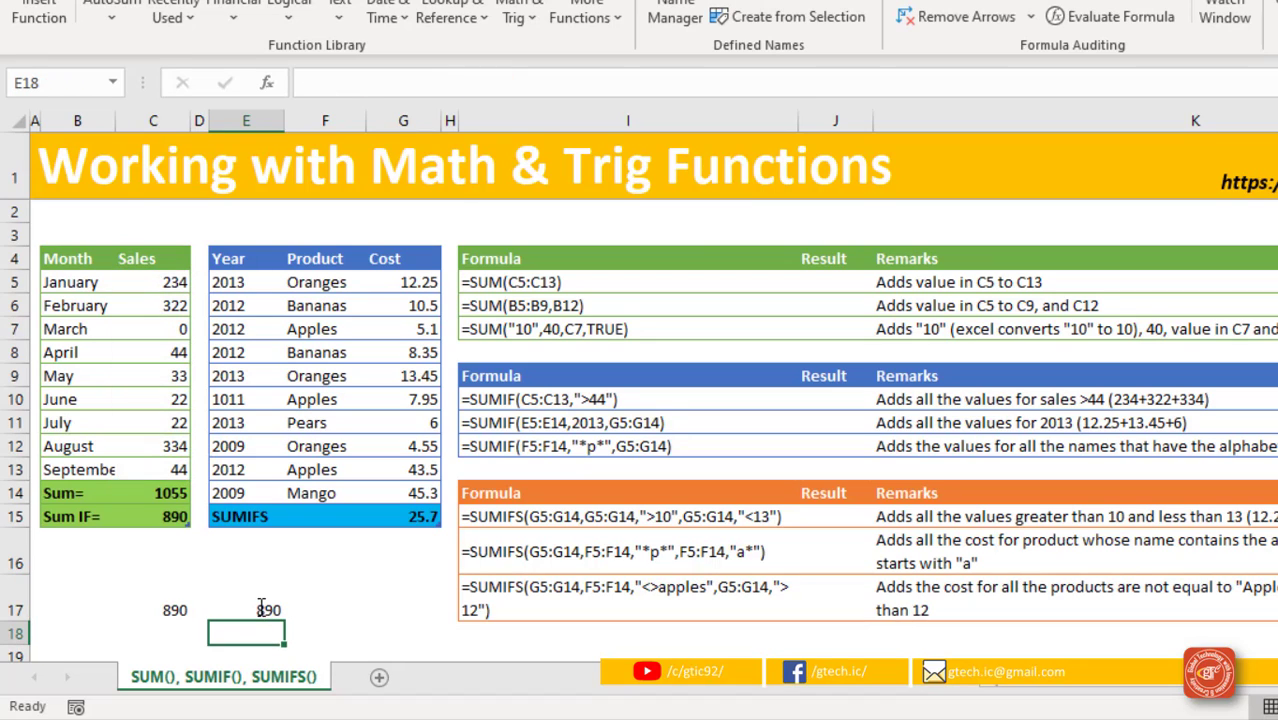
Start a SUMIF formula in cell E16 with the month names in B5:B13 as its range
left_click(261, 586)
key("Up")
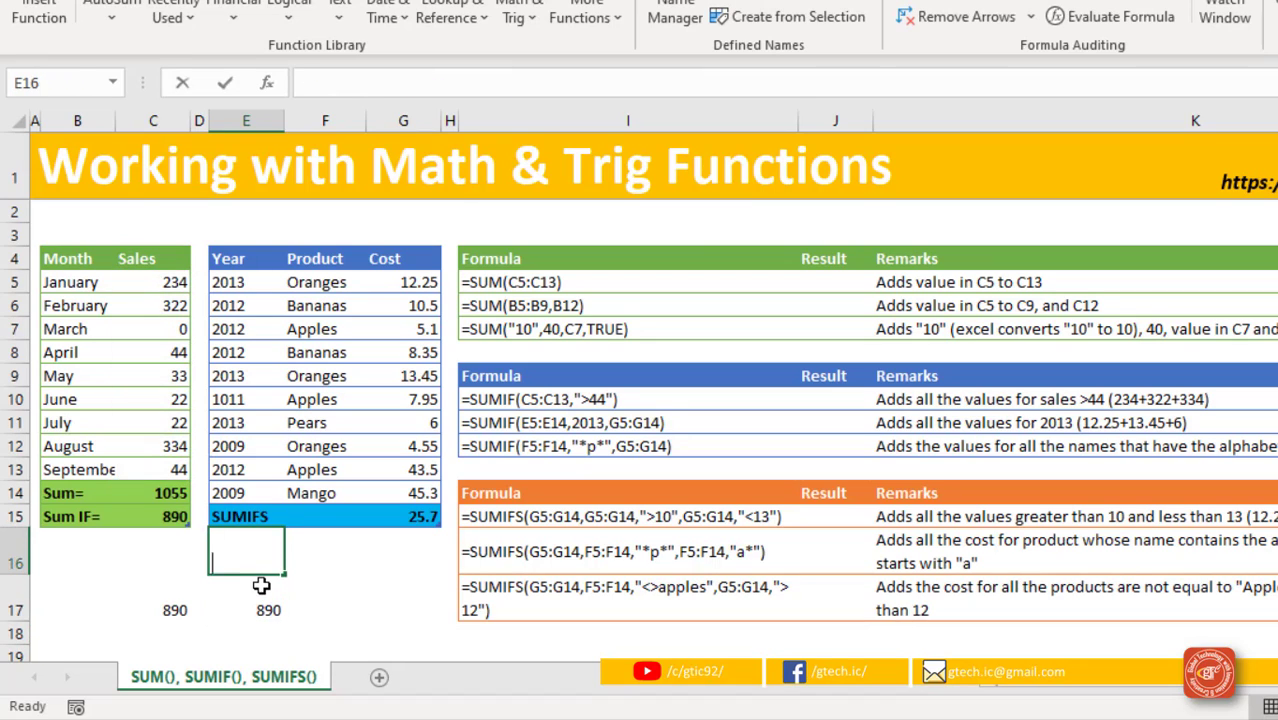
type("=sumif")
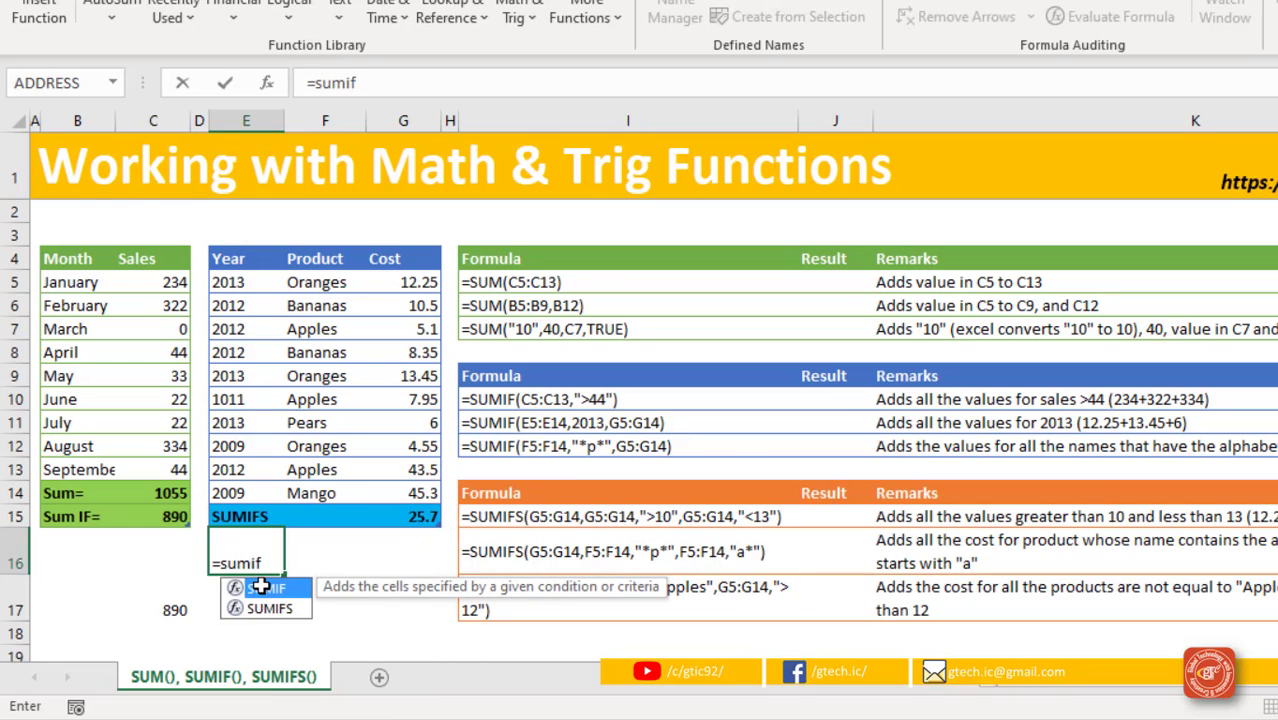
double_click(258, 587)
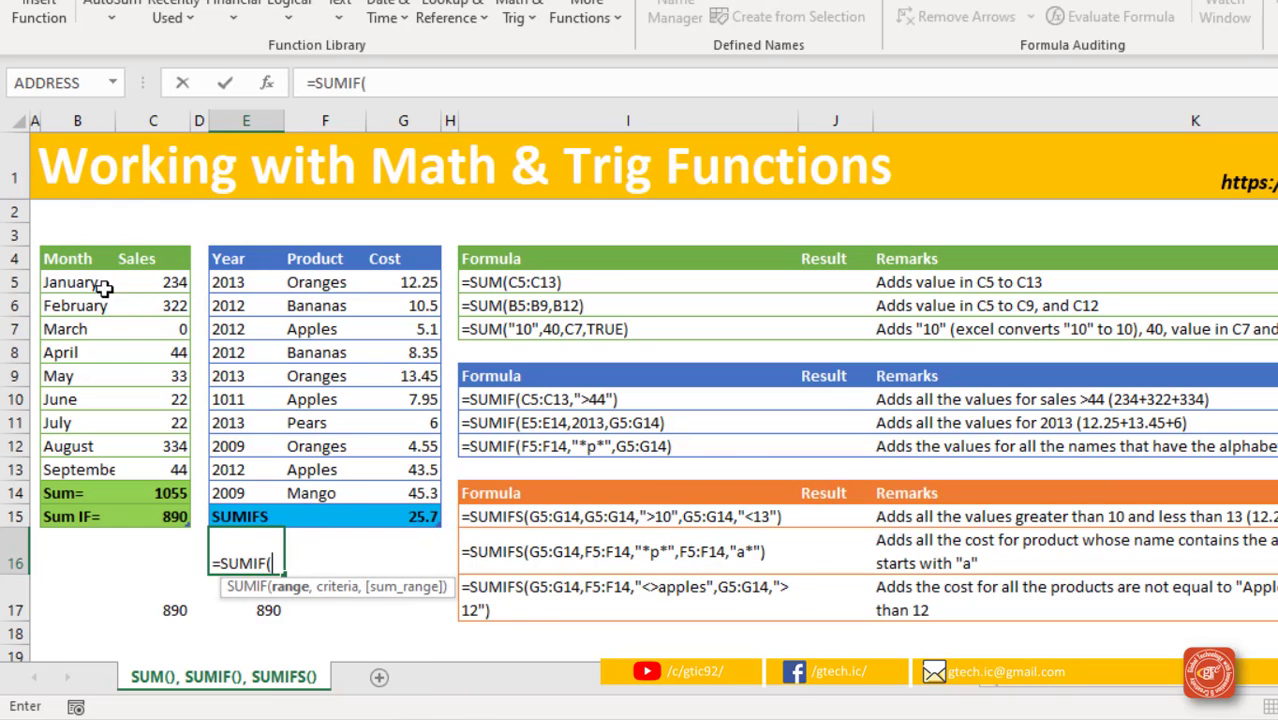
left_click_drag(100, 284, 58, 465)
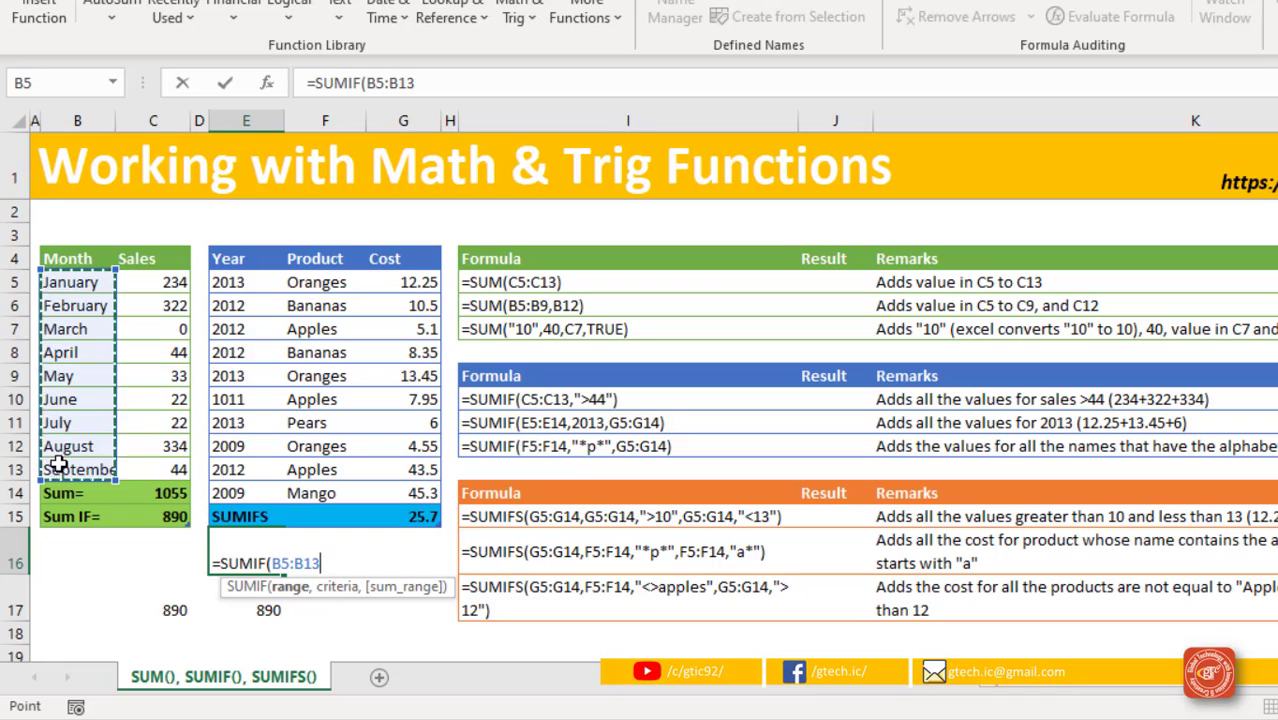
type(",")
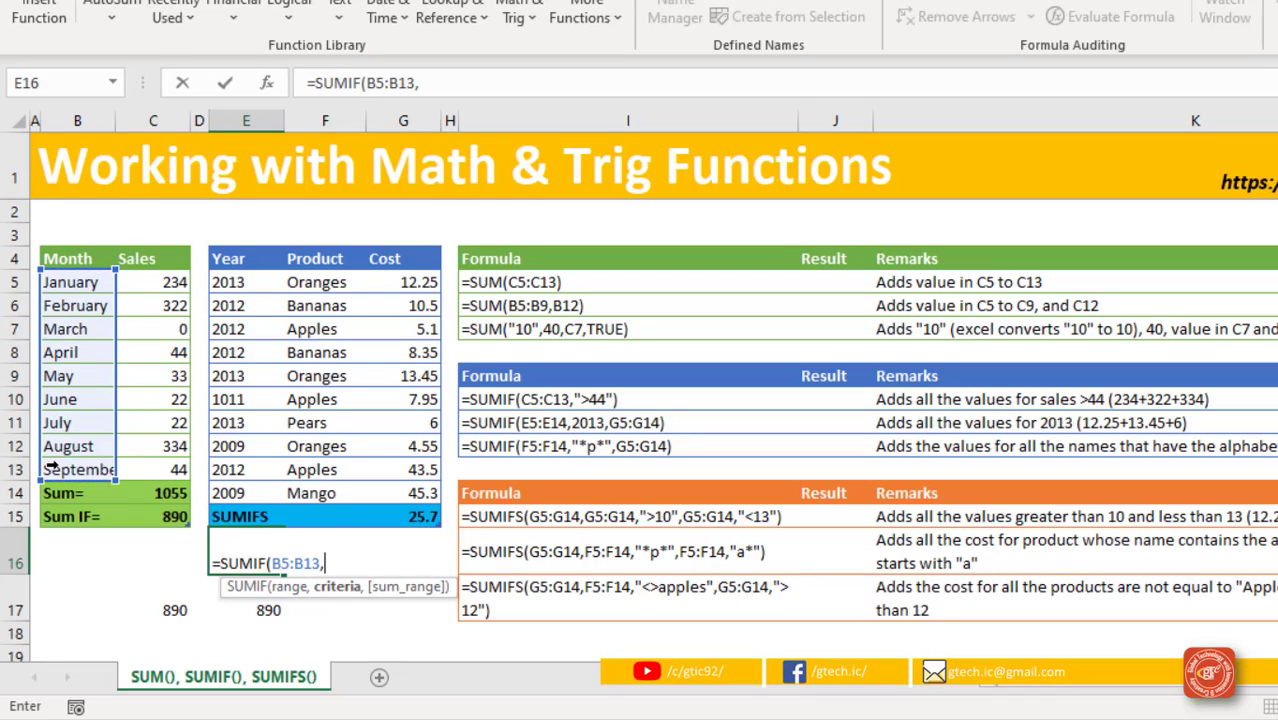
type("\"janua")
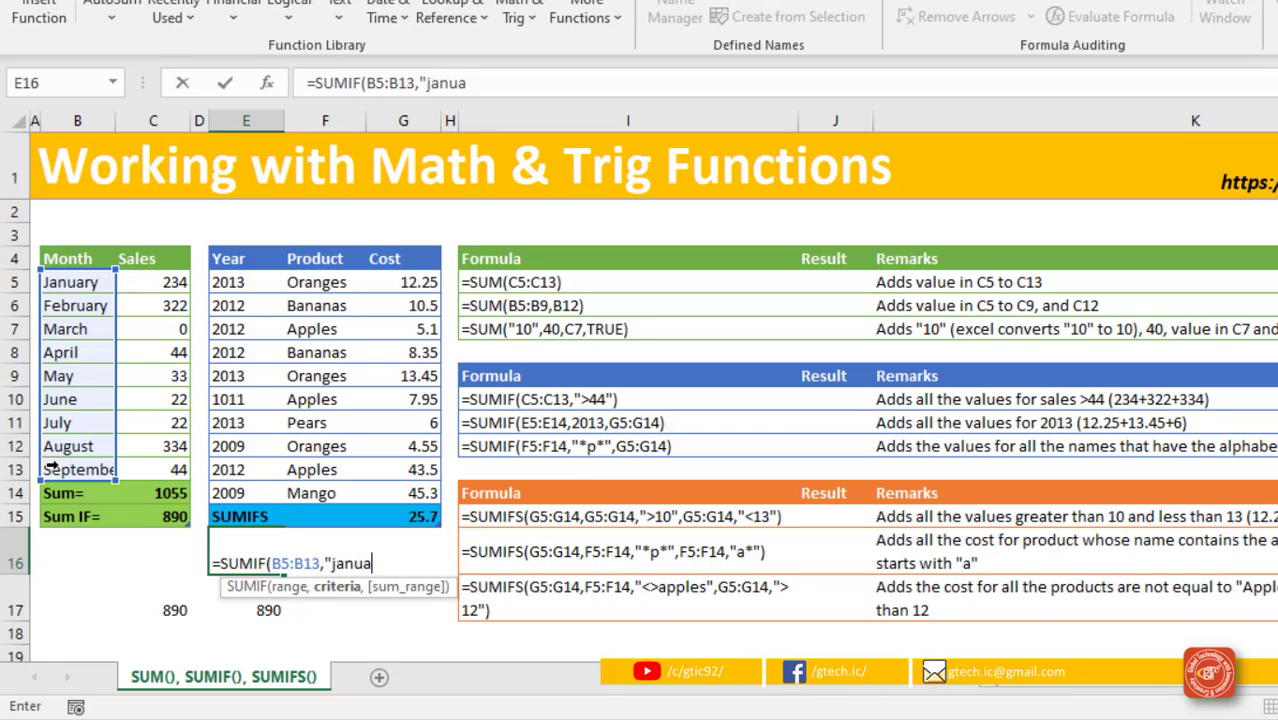
type("ry")
key("BackSpace")
key("BackSpace")
key("BackSpace")
key("BackSpace")
key("BackSpace")
key("BackSpace")
key("BackSpace")
key("BackSpace")
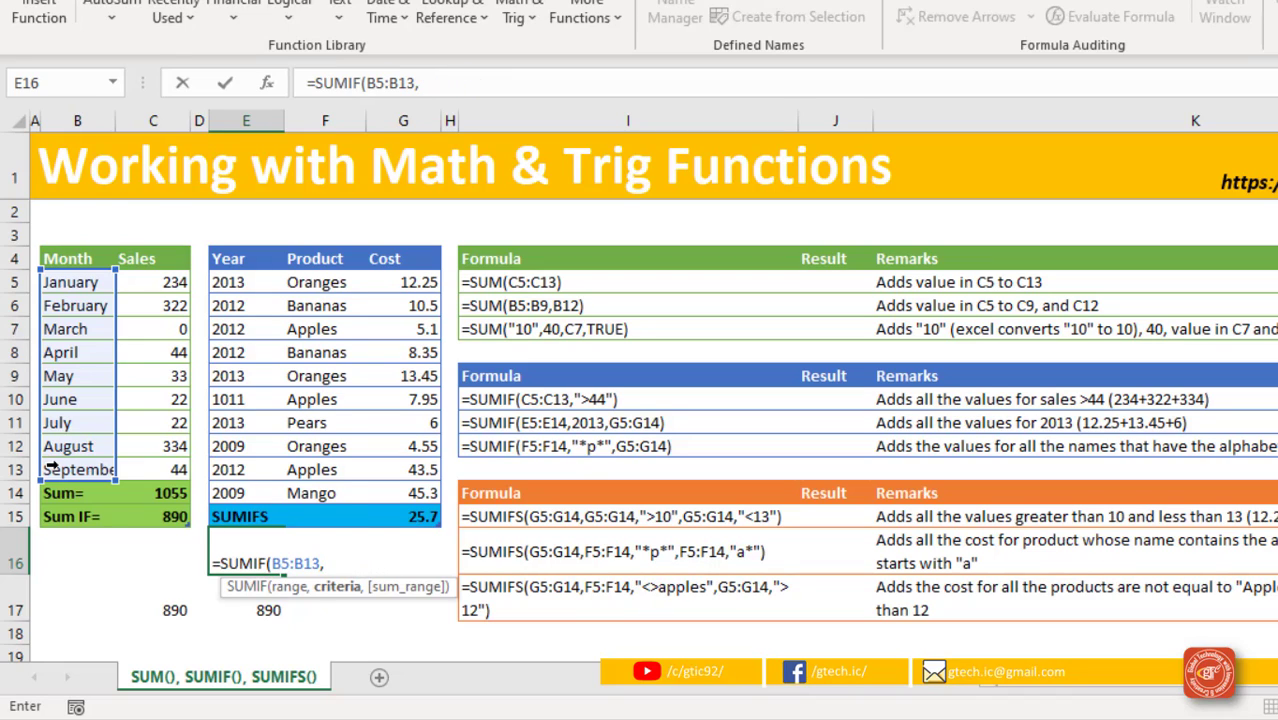
Use cell B5 as the criterion of the SUMIF formula in E16 and complete the formula
left_click(68, 280)
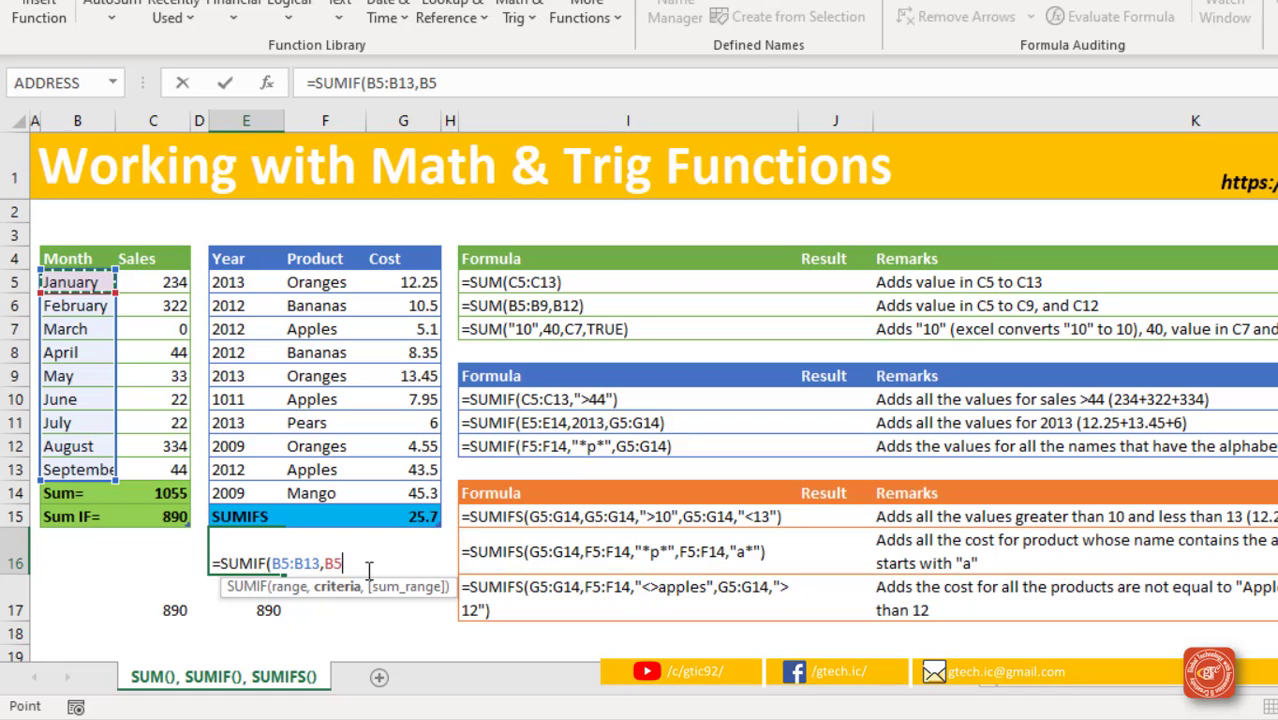
type(")")
key("Return")
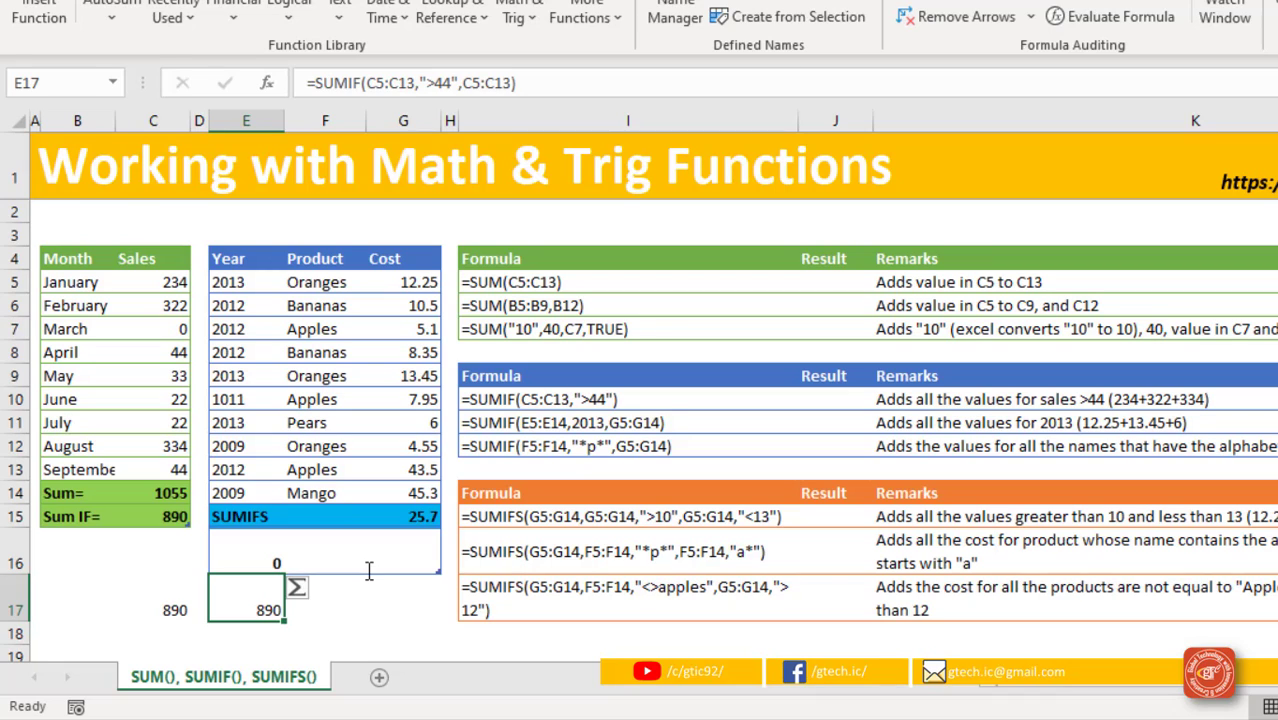
Add the sales in C5:C13 as the sum range of the SUMIF formula in cell E16
double_click(268, 553)
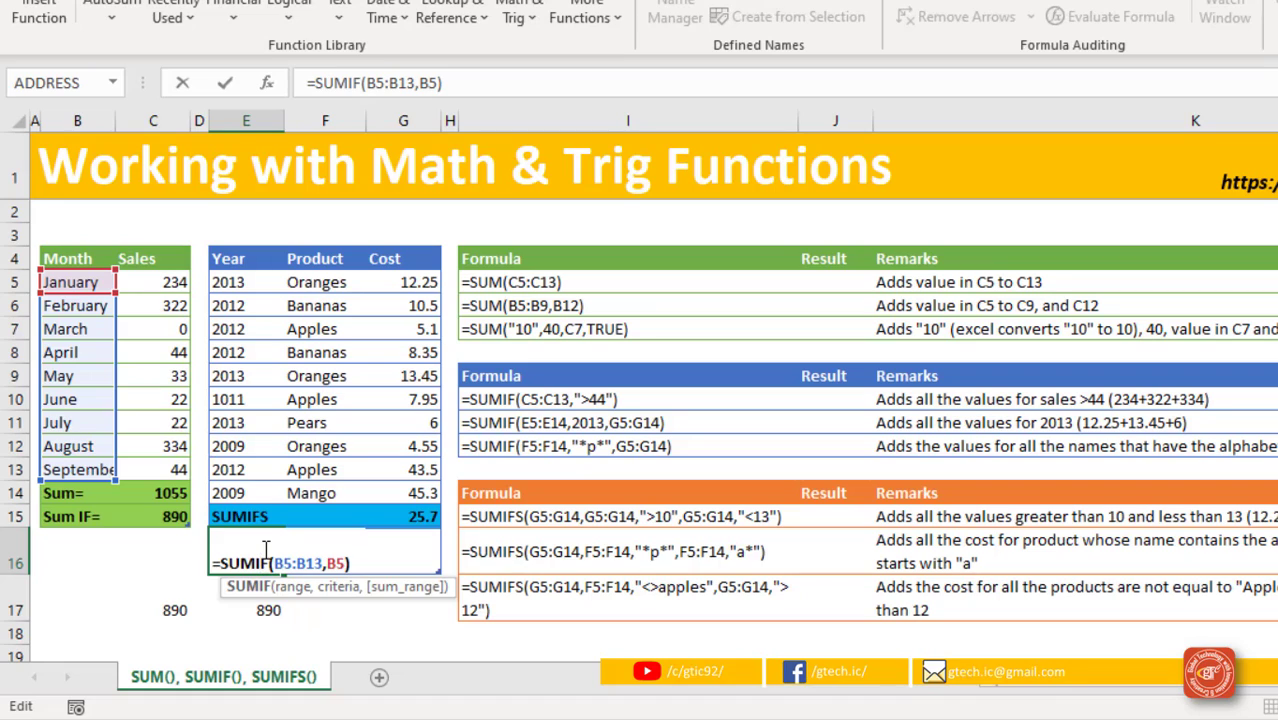
left_click(343, 560)
type(",")
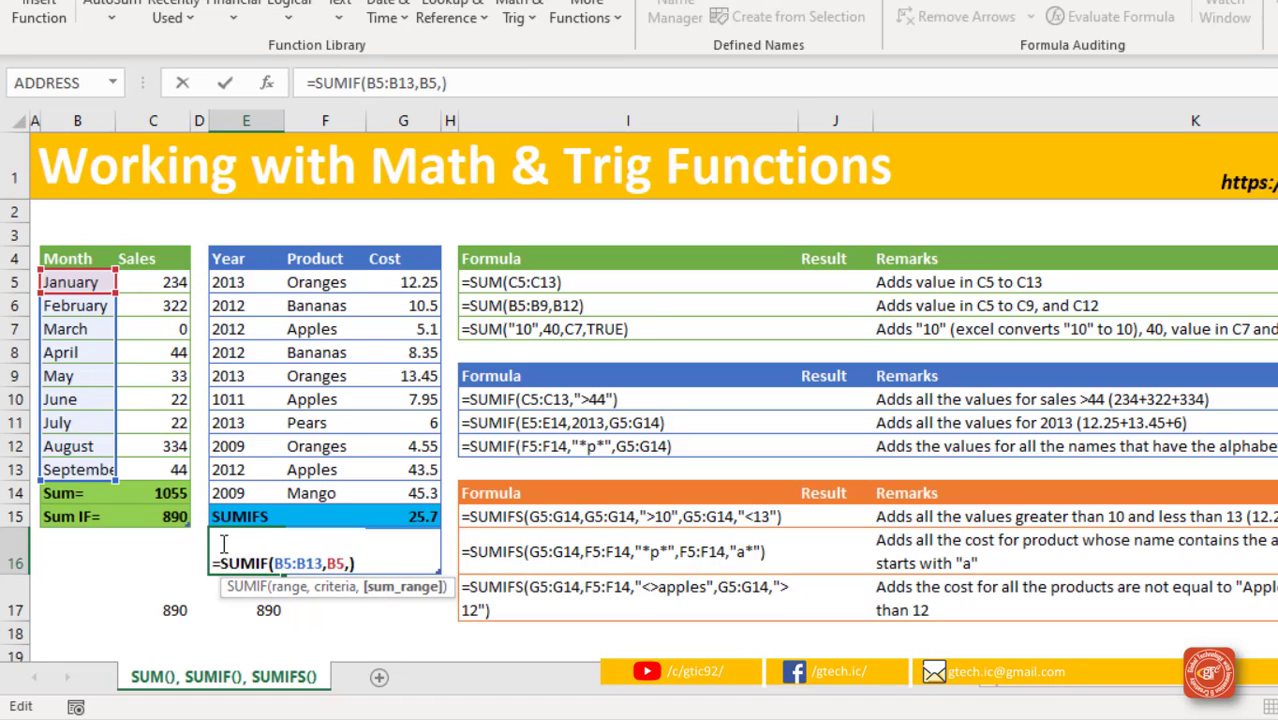
left_click_drag(162, 283, 172, 469)
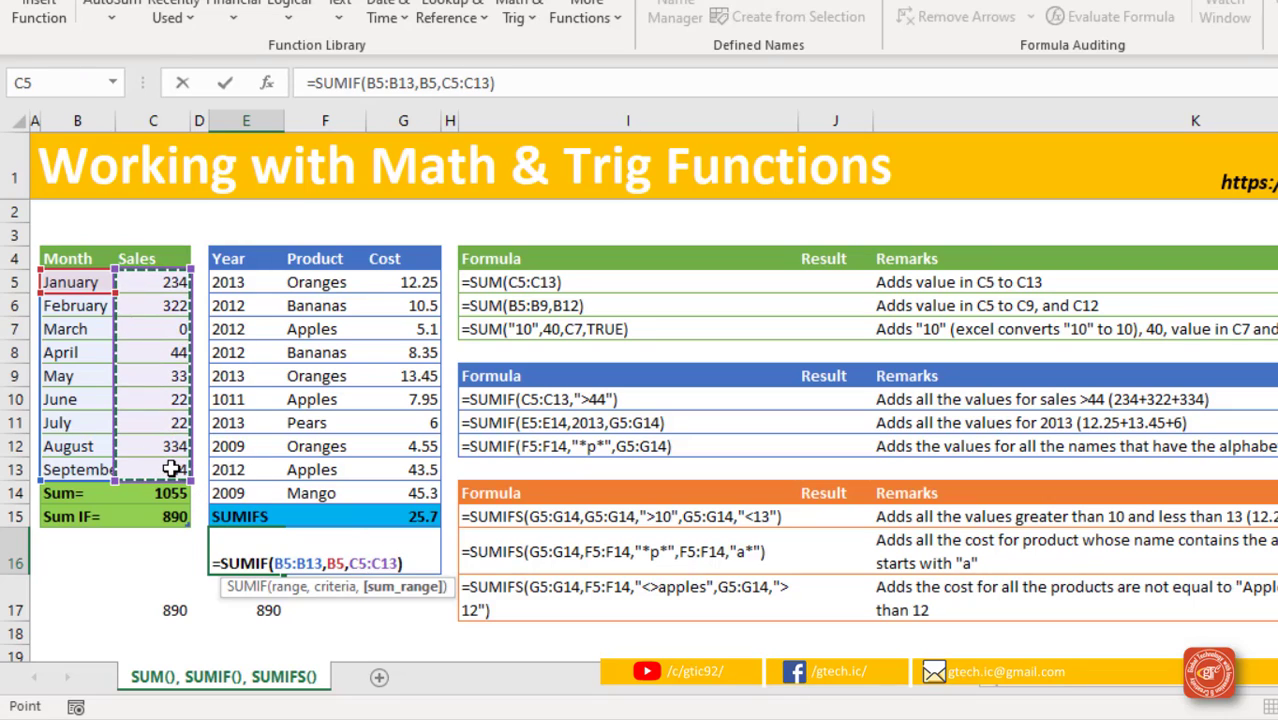
key("Return")
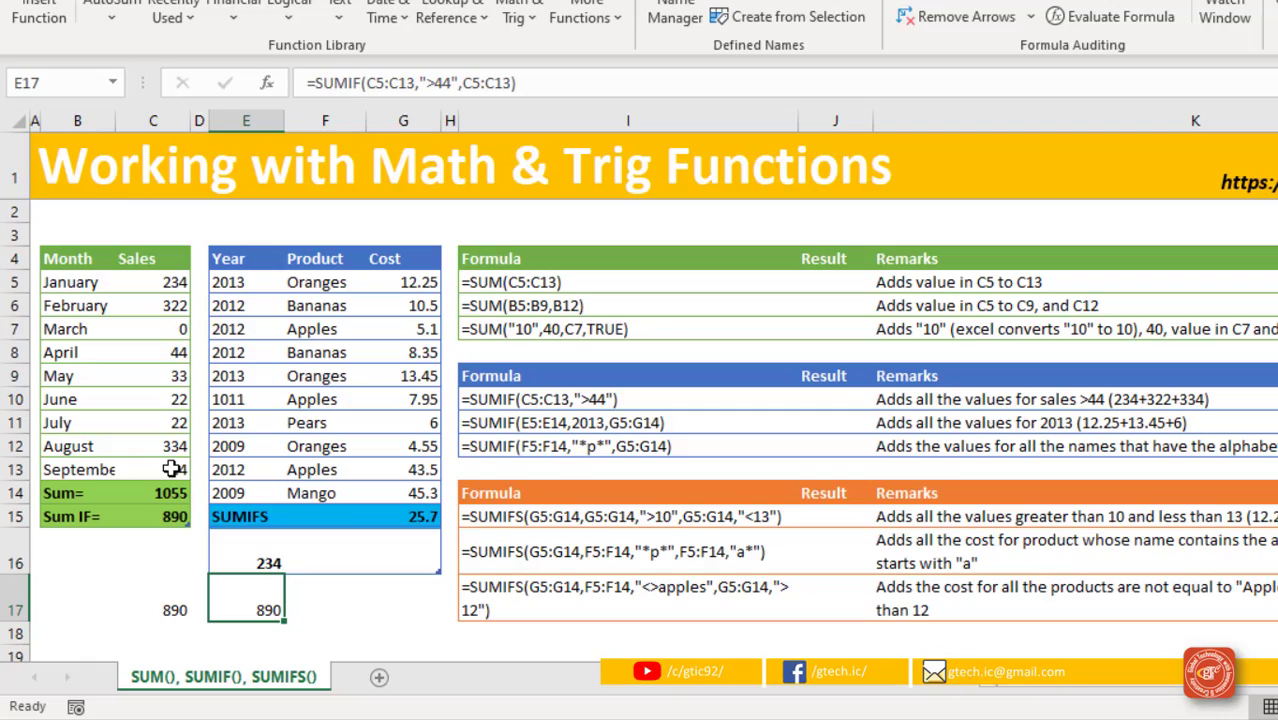
Undo the SUMIF formula in cell E16 and review the formulas in E17 and C17
key("ctrl+z")
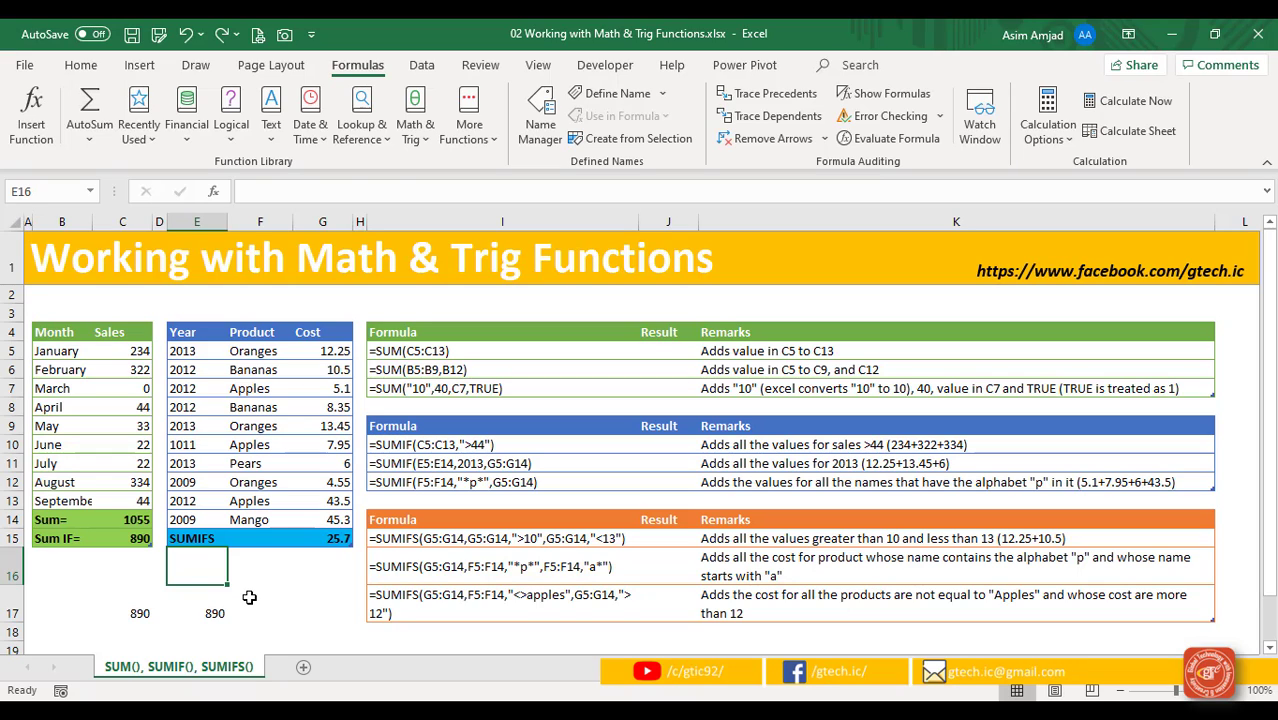
left_click(195, 606)
left_click(131, 608)
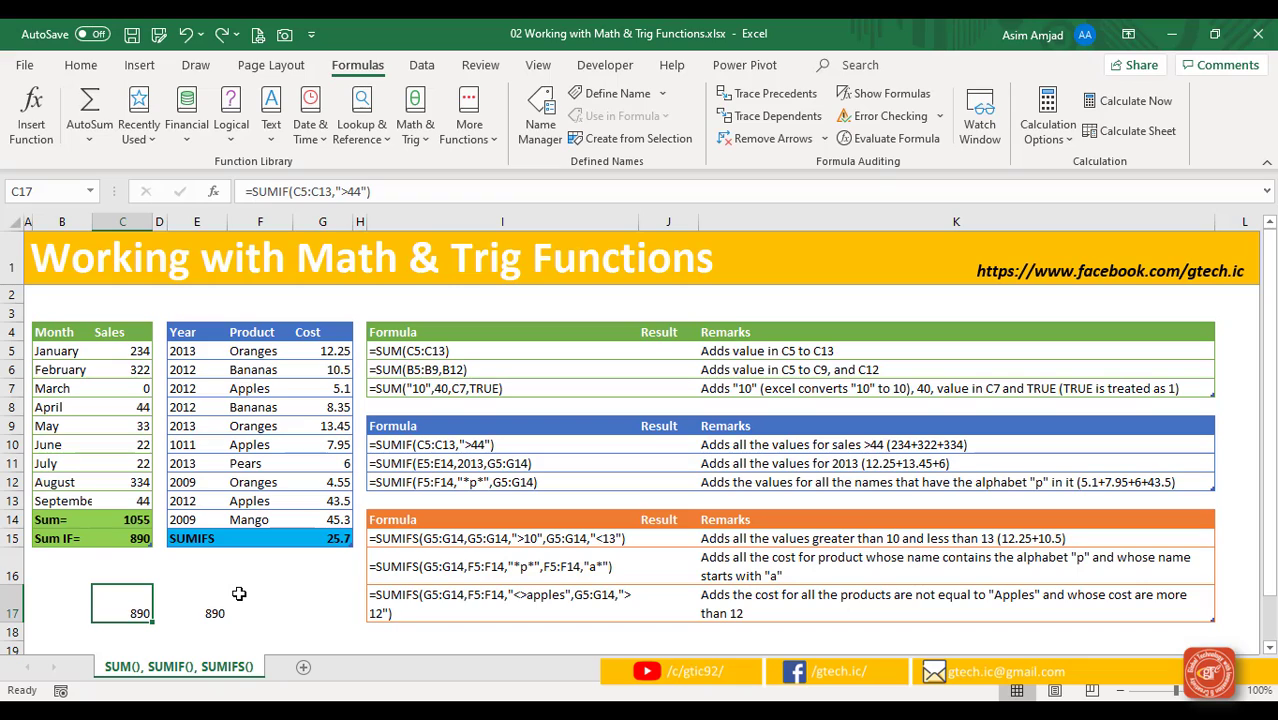
Enter a SUM formula in result cell J5 that adds the sales in C5:C13
left_click(645, 351)
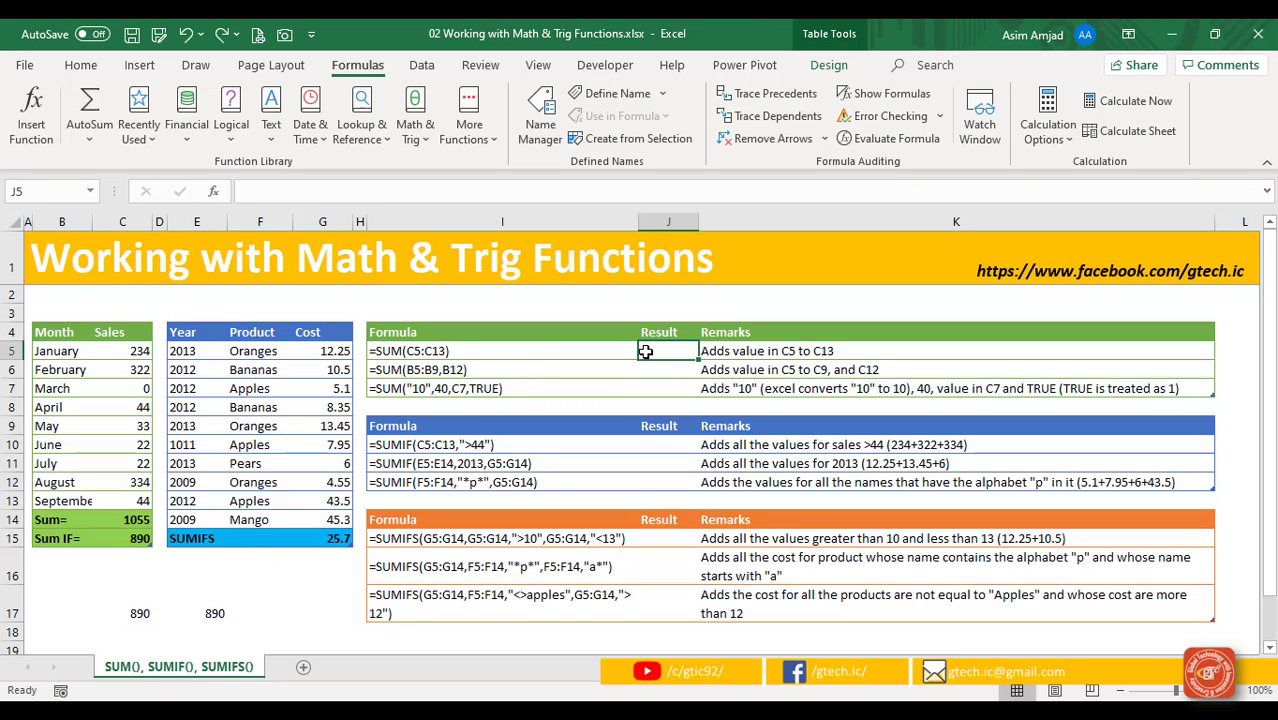
left_click(142, 352)
left_click(121, 500)
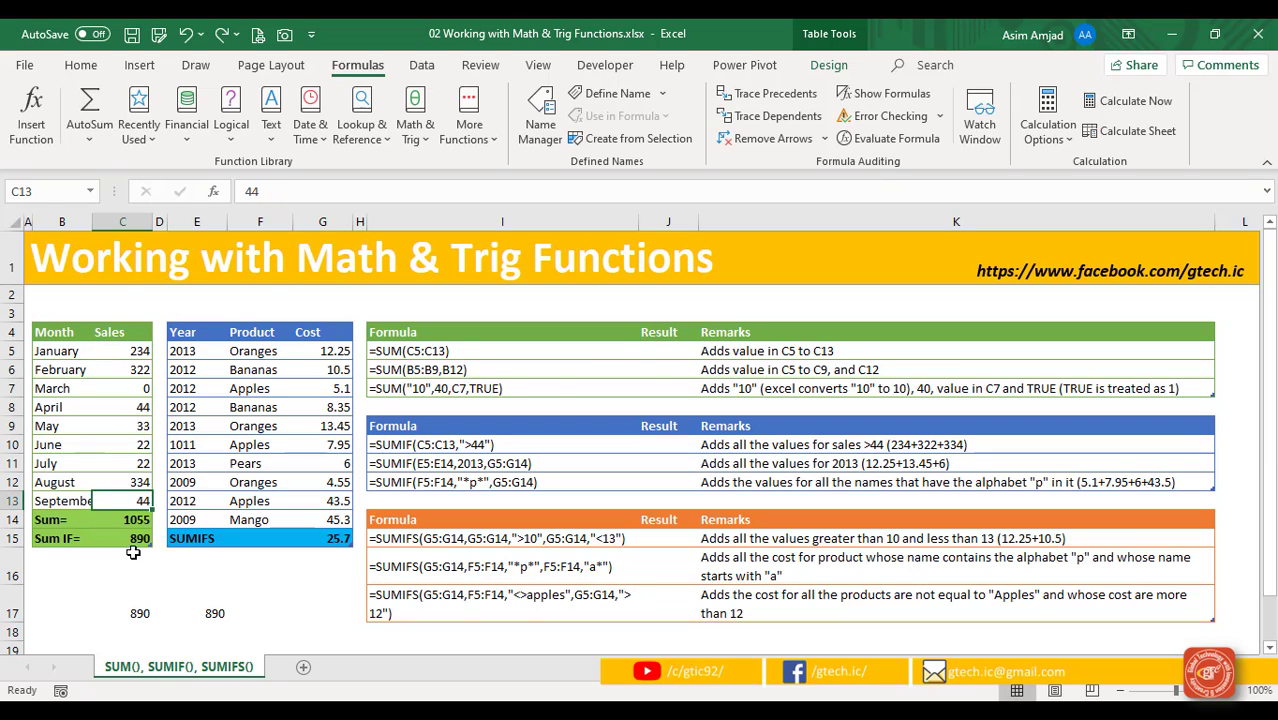
left_click(664, 352)
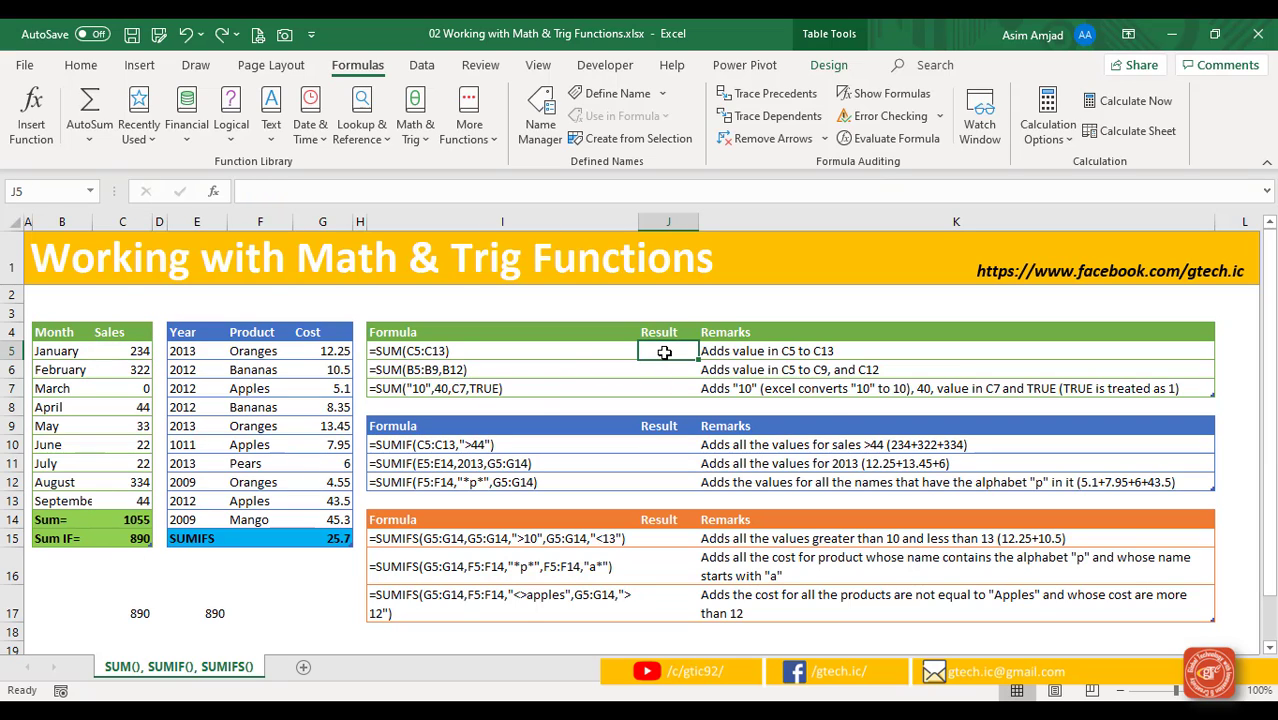
type("=sum")
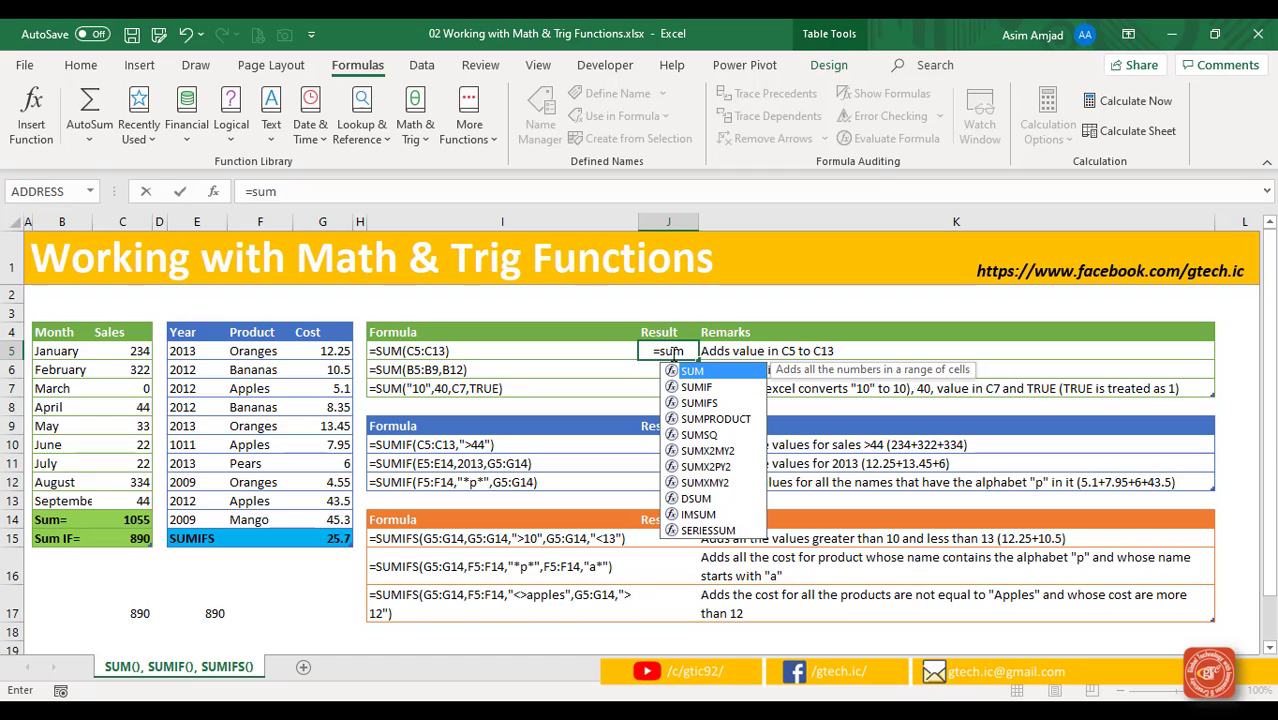
double_click(697, 373)
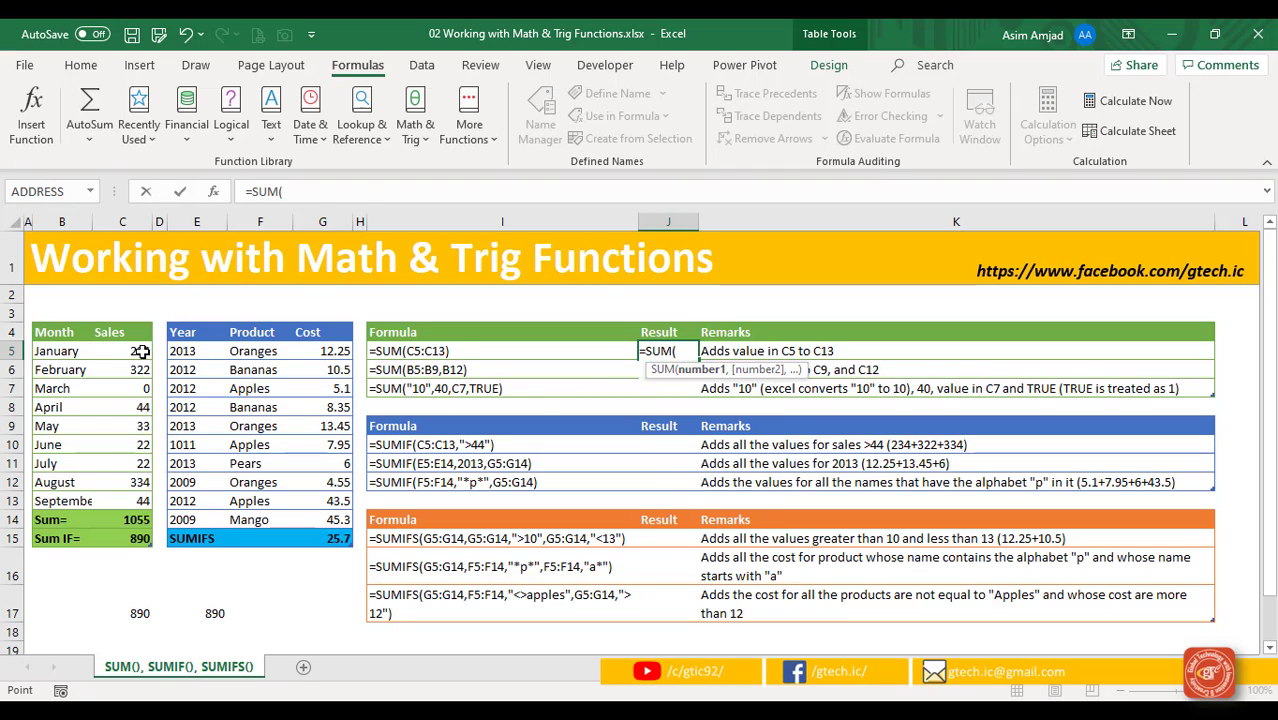
left_click_drag(142, 351, 140, 501)
key("Return")
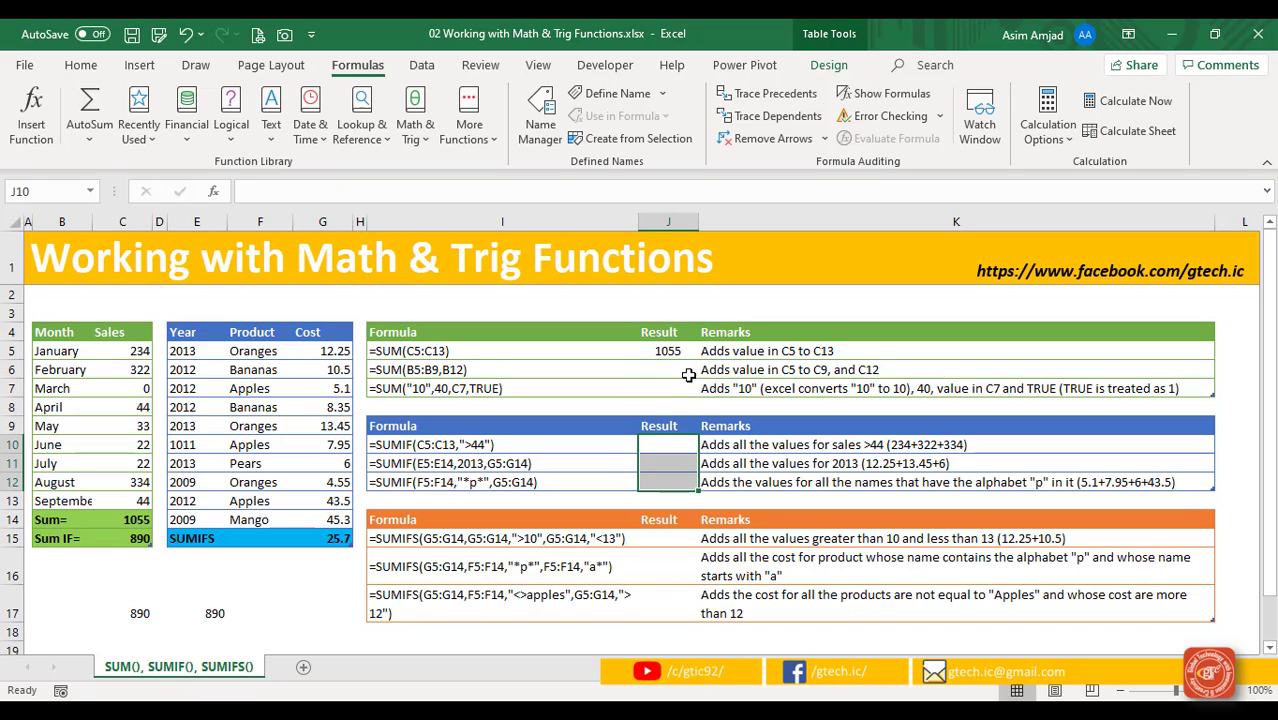
Enter a SUM formula in result cell J6 that adds the sales in C5:C9 and the August value in C12
left_click(689, 375)
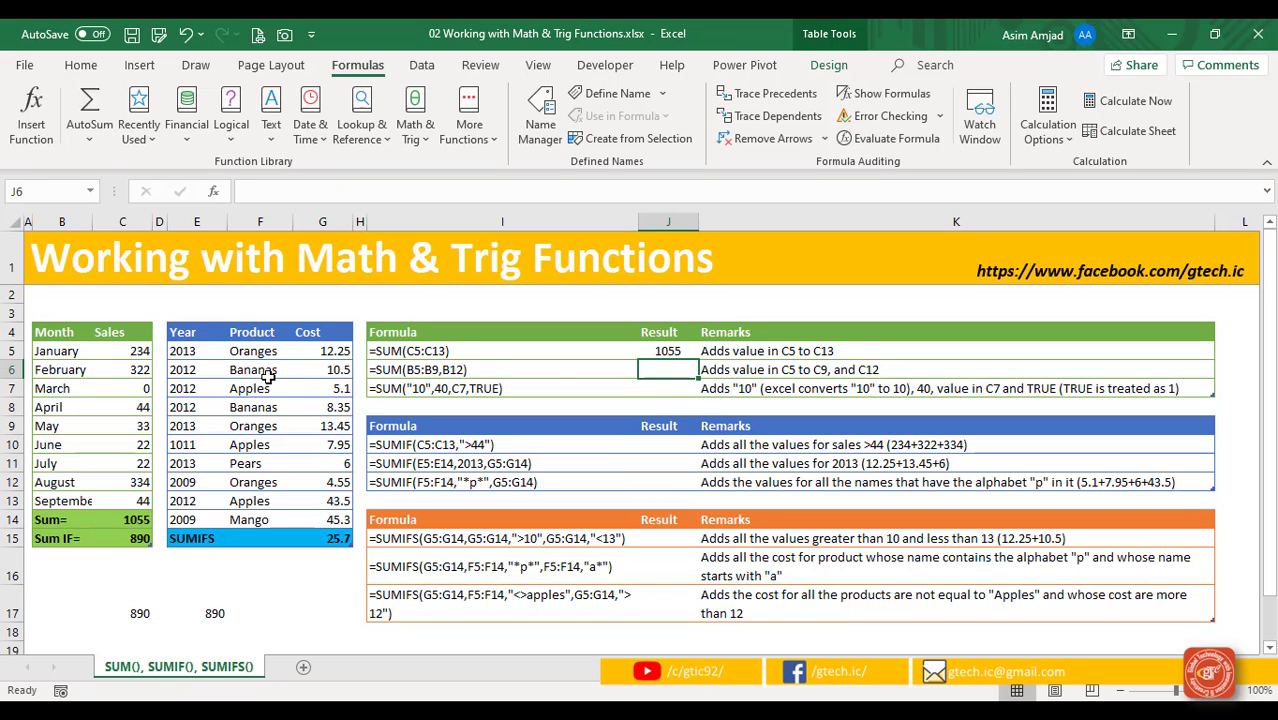
left_click(140, 352)
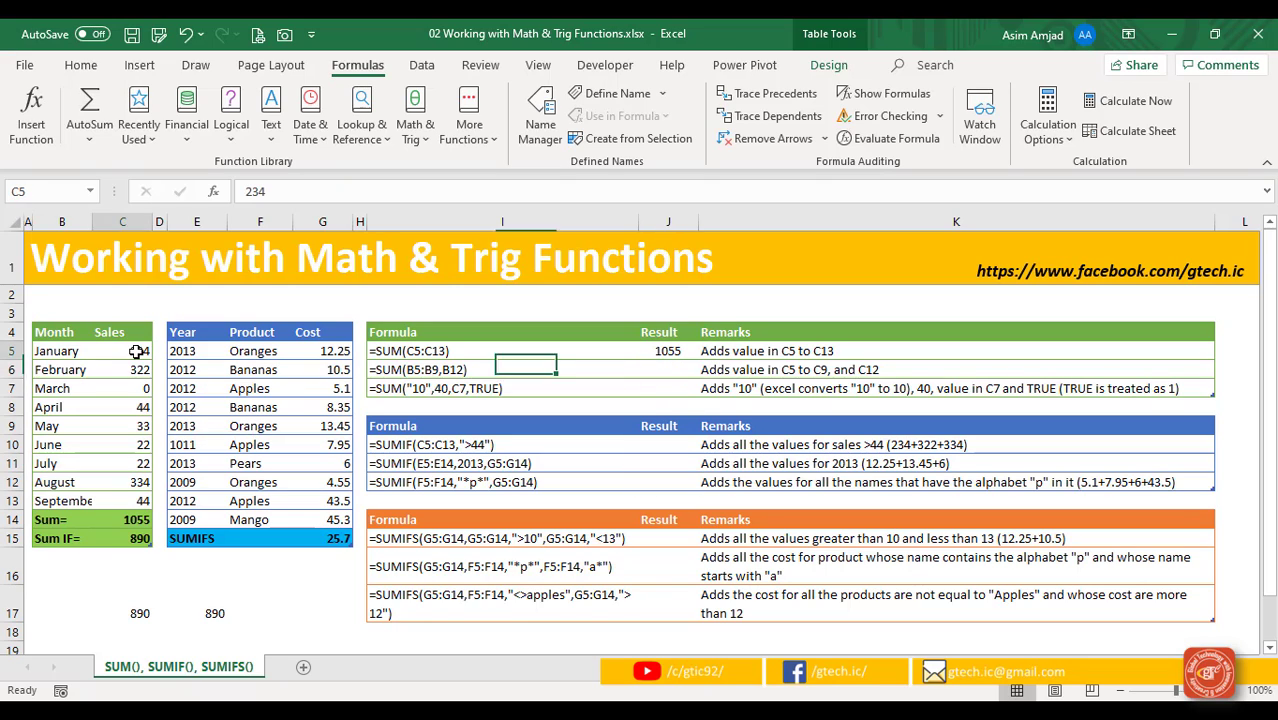
left_click(123, 422)
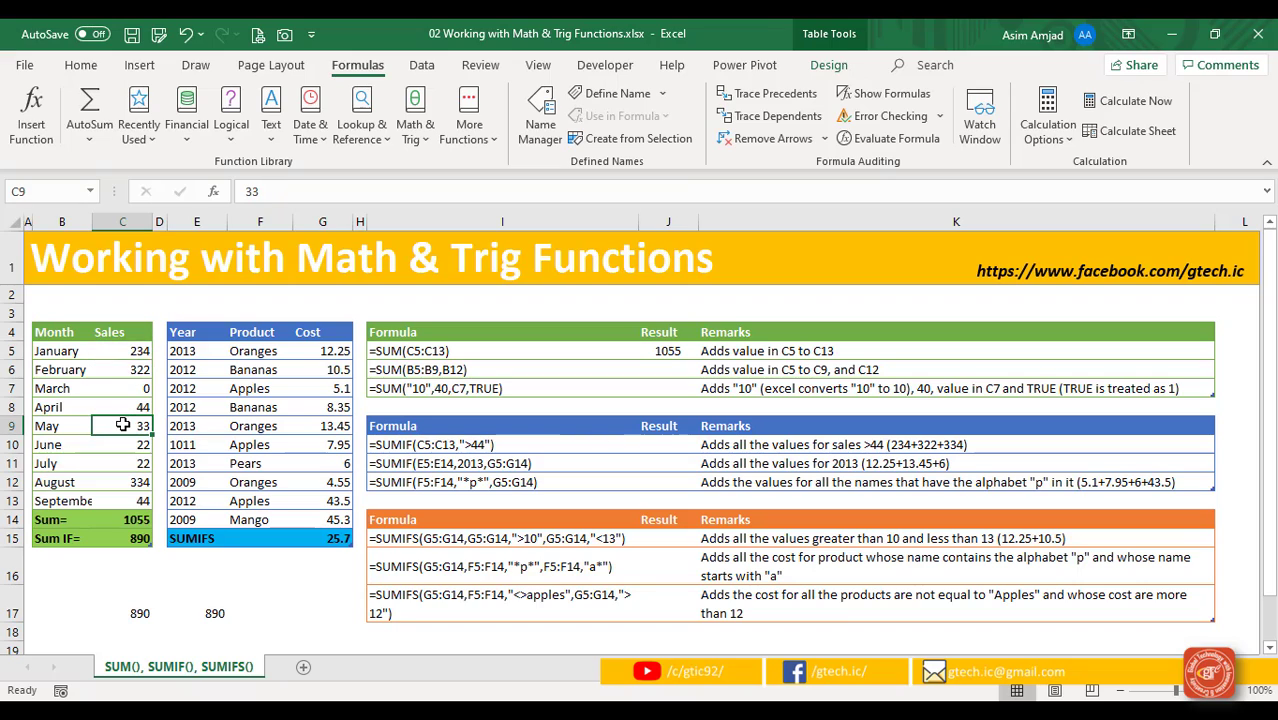
left_click(132, 482)
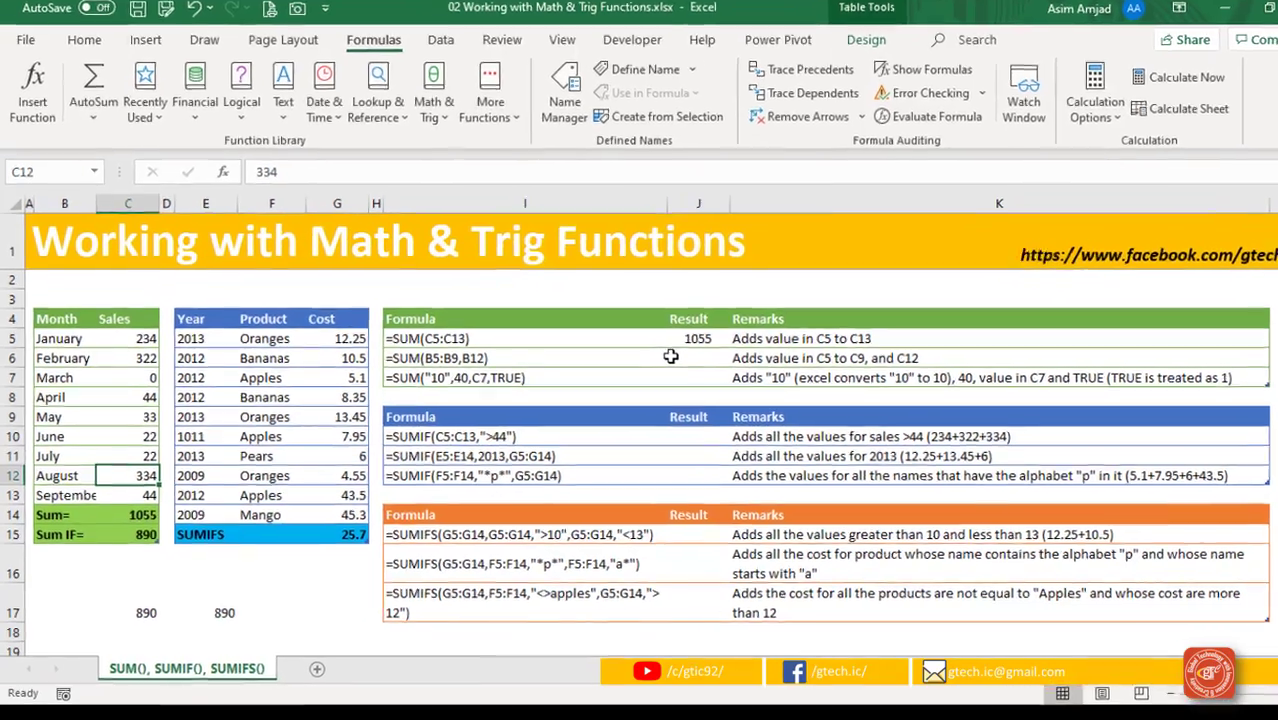
left_click(645, 369)
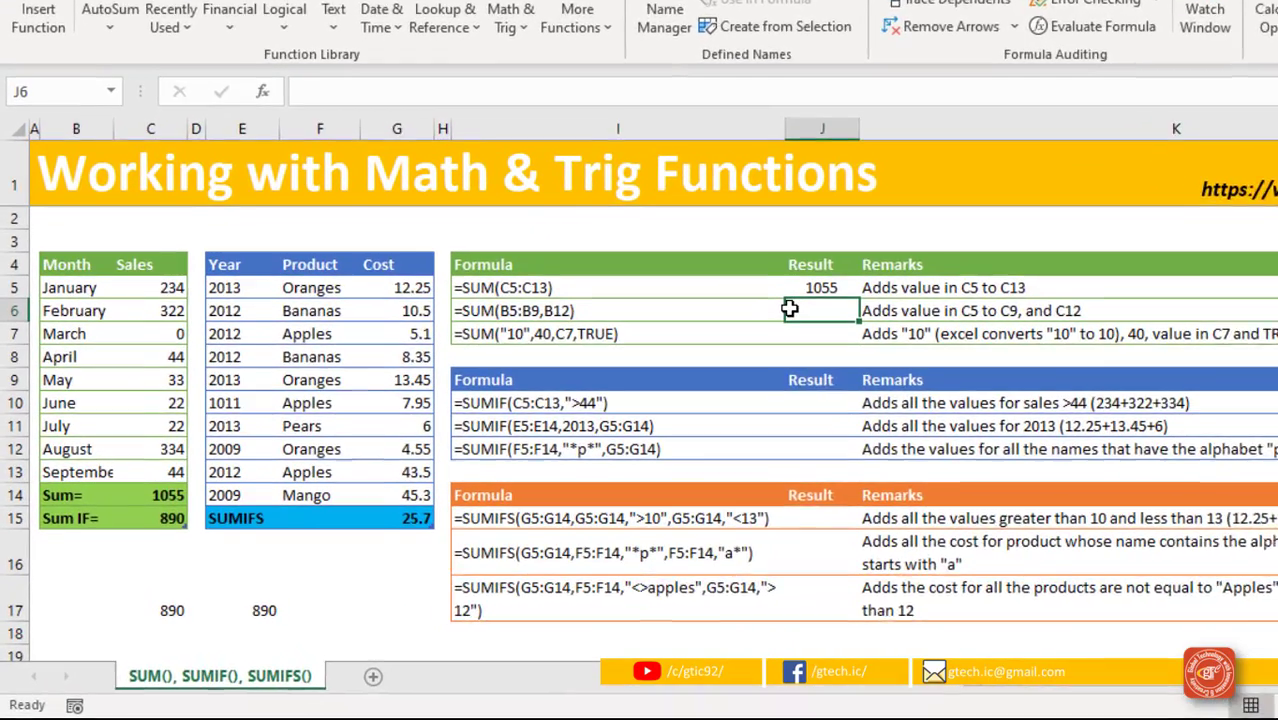
type("=sum")
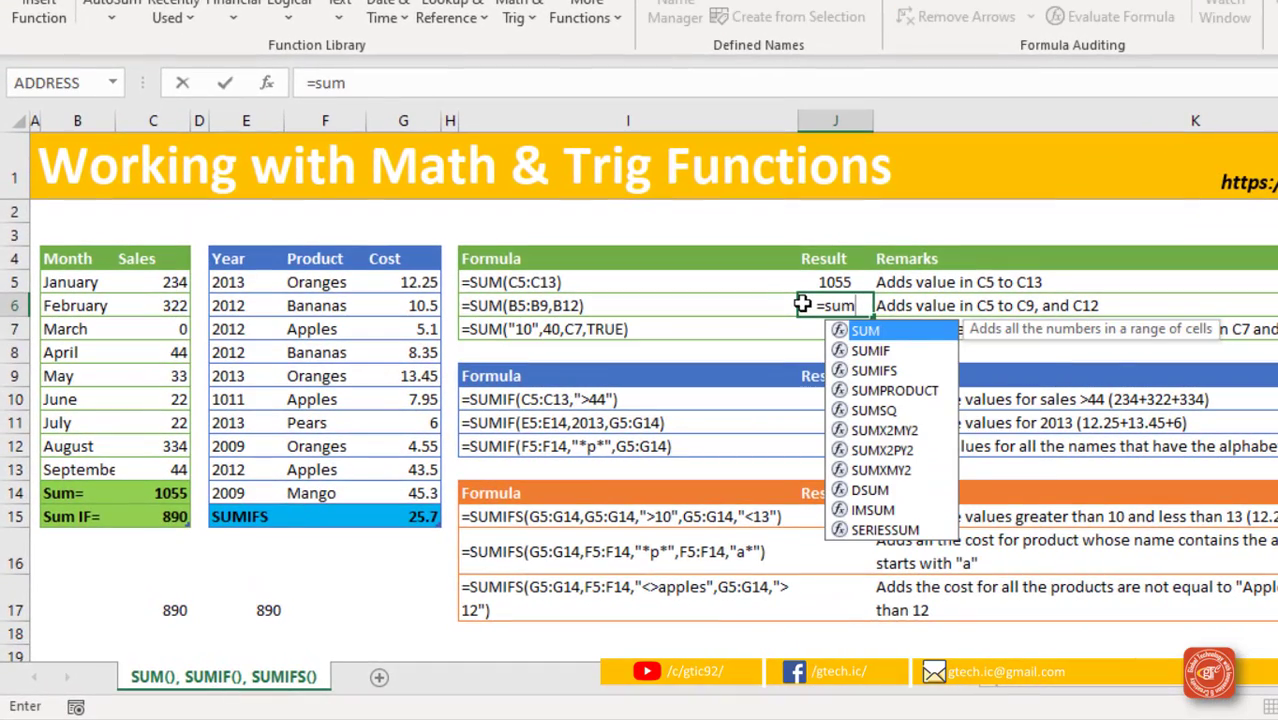
double_click(893, 331)
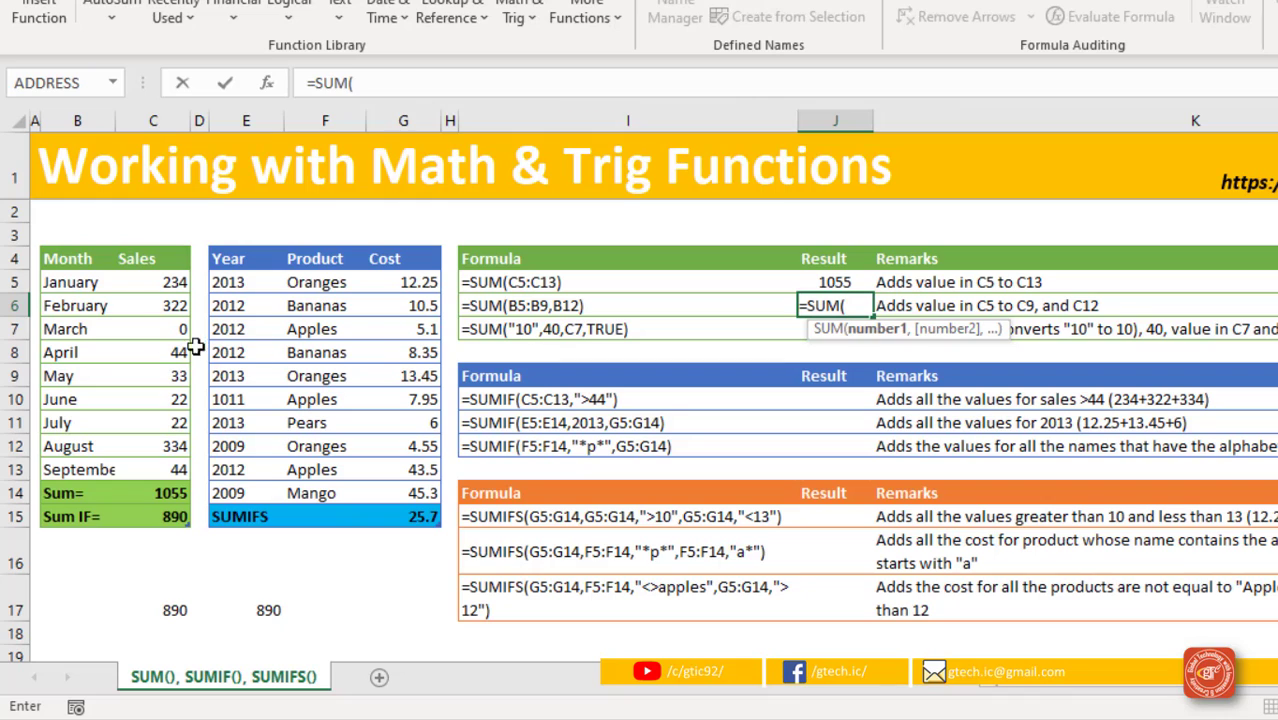
left_click_drag(152, 285, 148, 367)
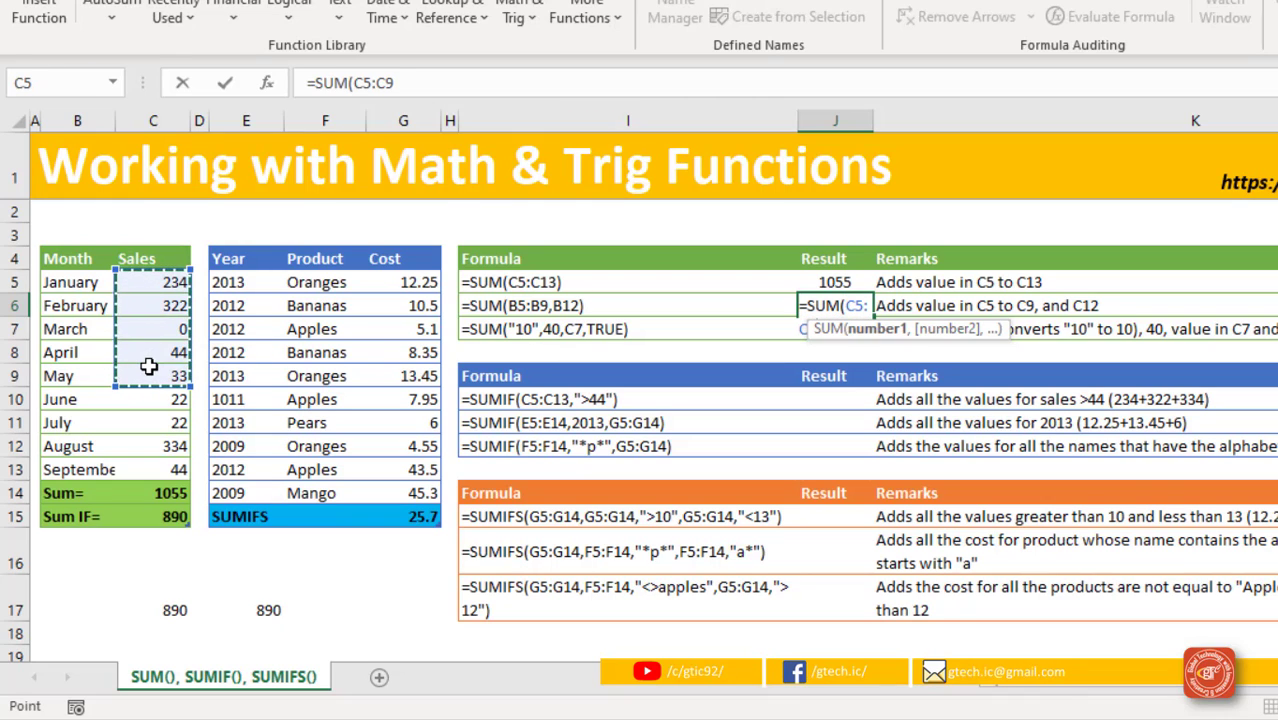
type(",")
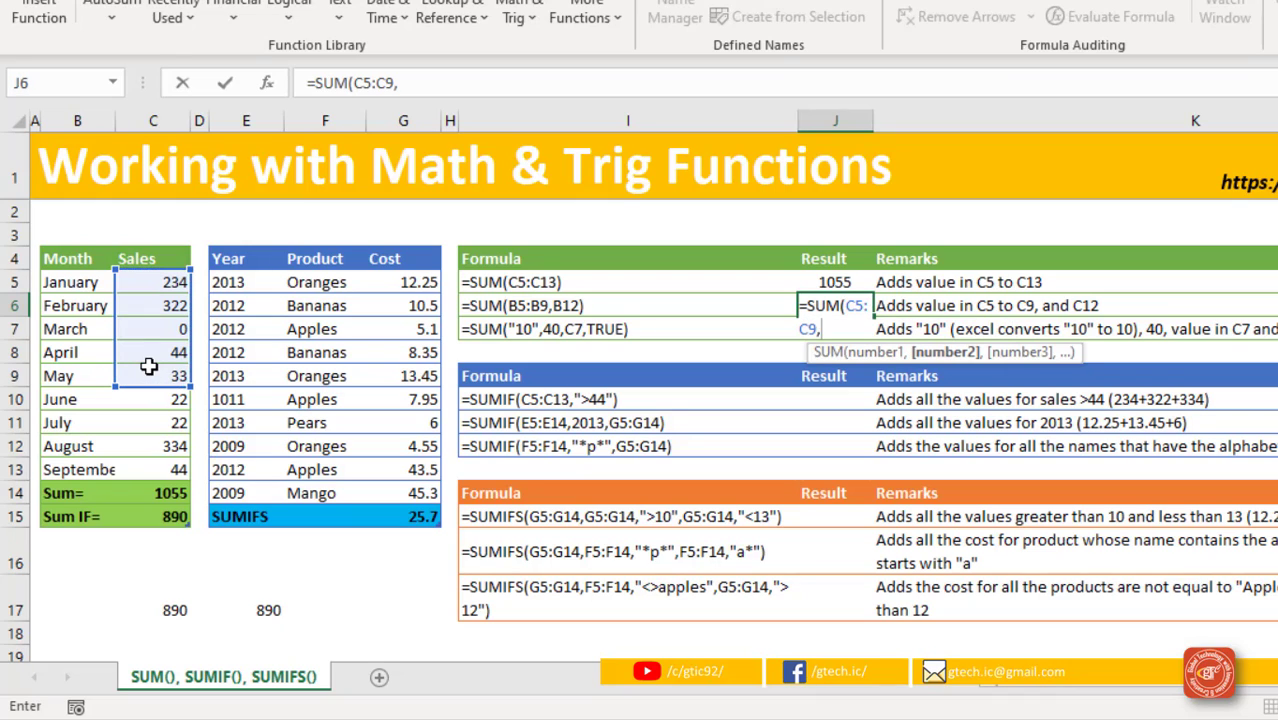
left_click(175, 447)
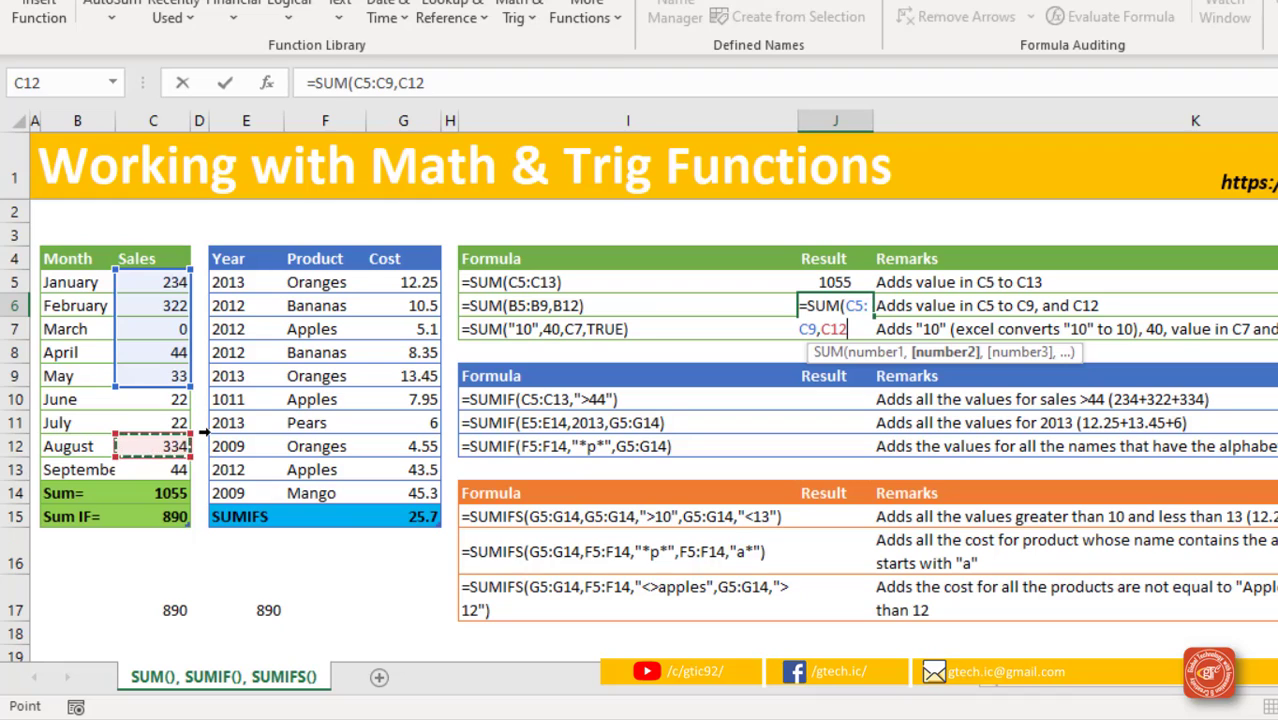
key("Return")
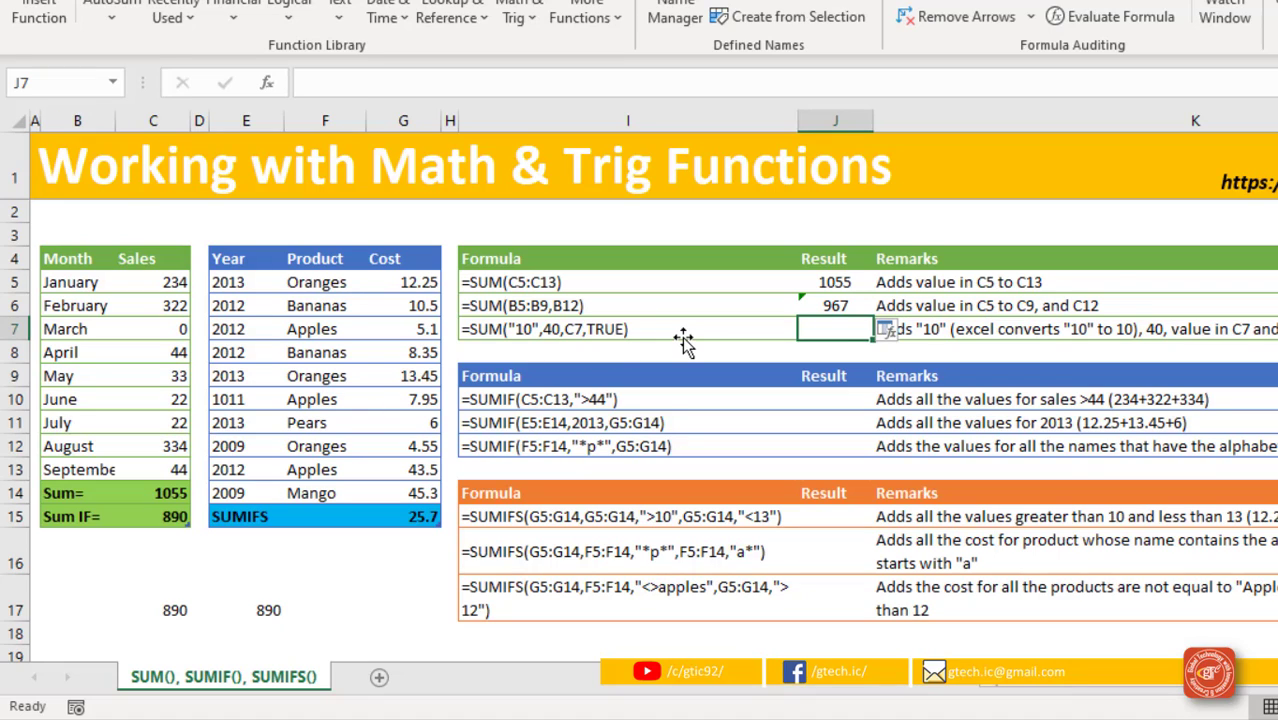
Enter a SUM formula in result cell J7 with "10", 40 and the March sales in C7, followed by .true
type("=")
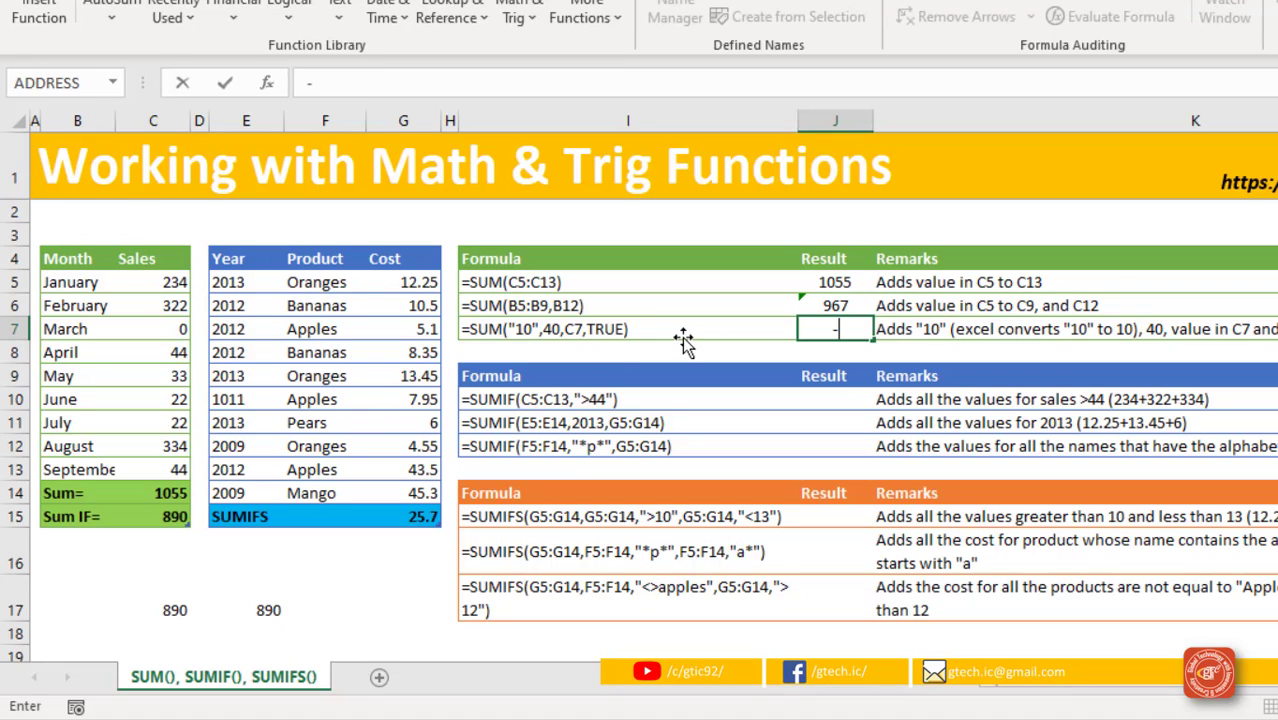
key("BackSpace")
type("sum")
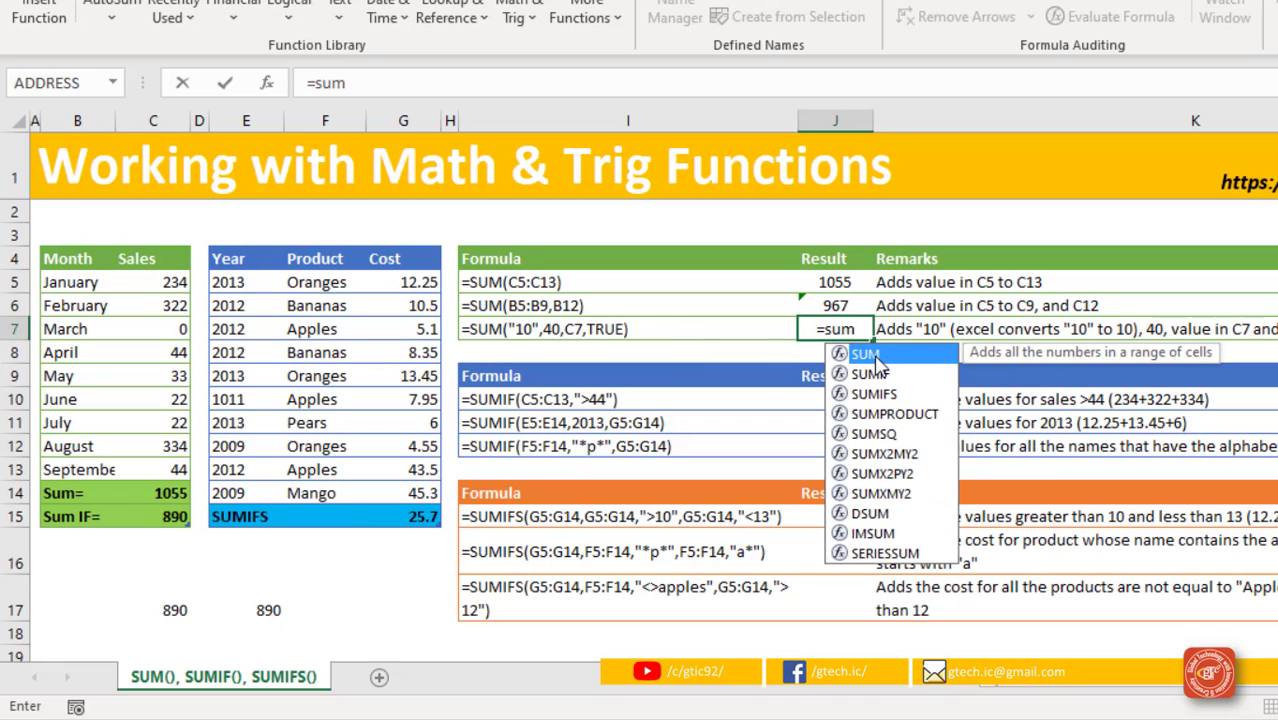
double_click(866, 356)
type("\"")
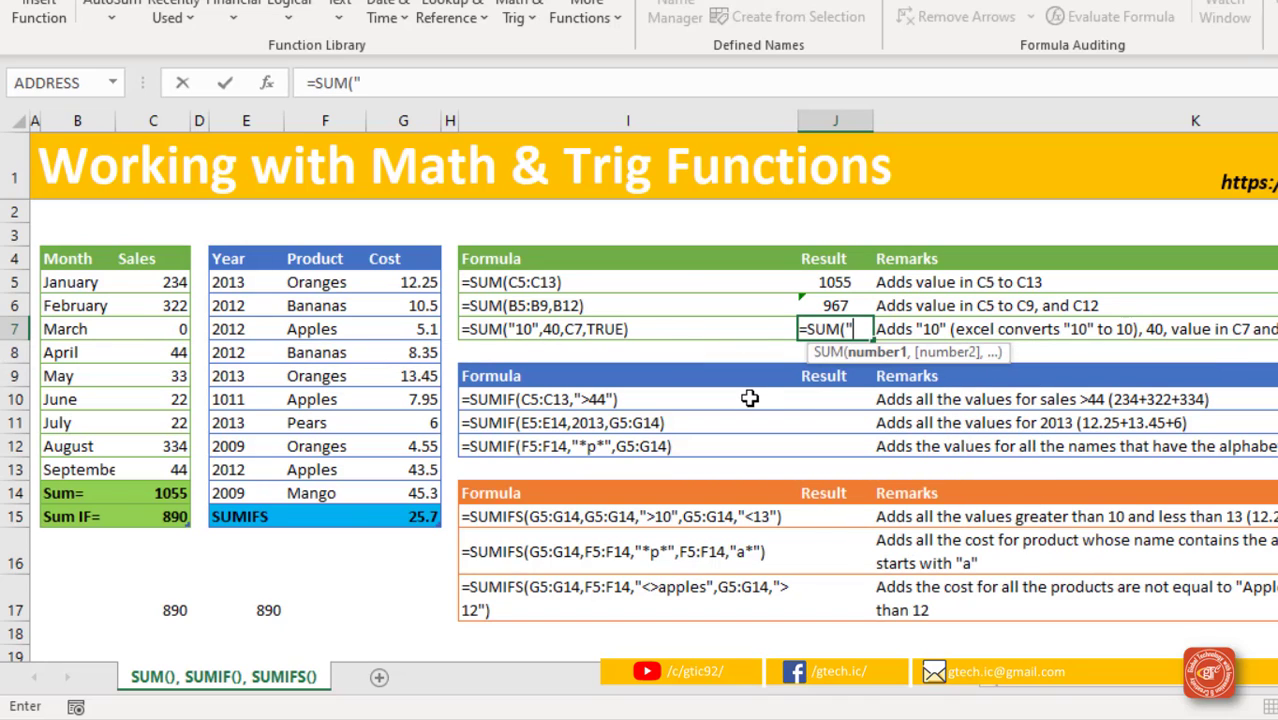
type("10\"")
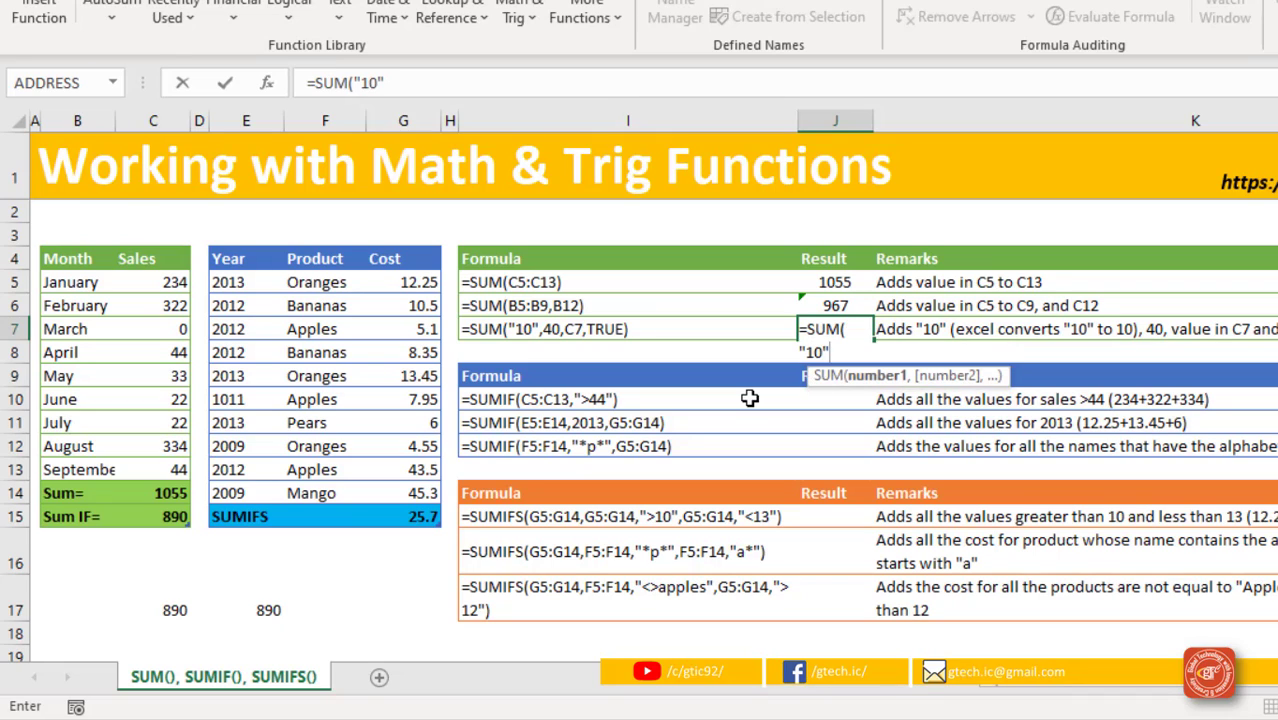
type(",")
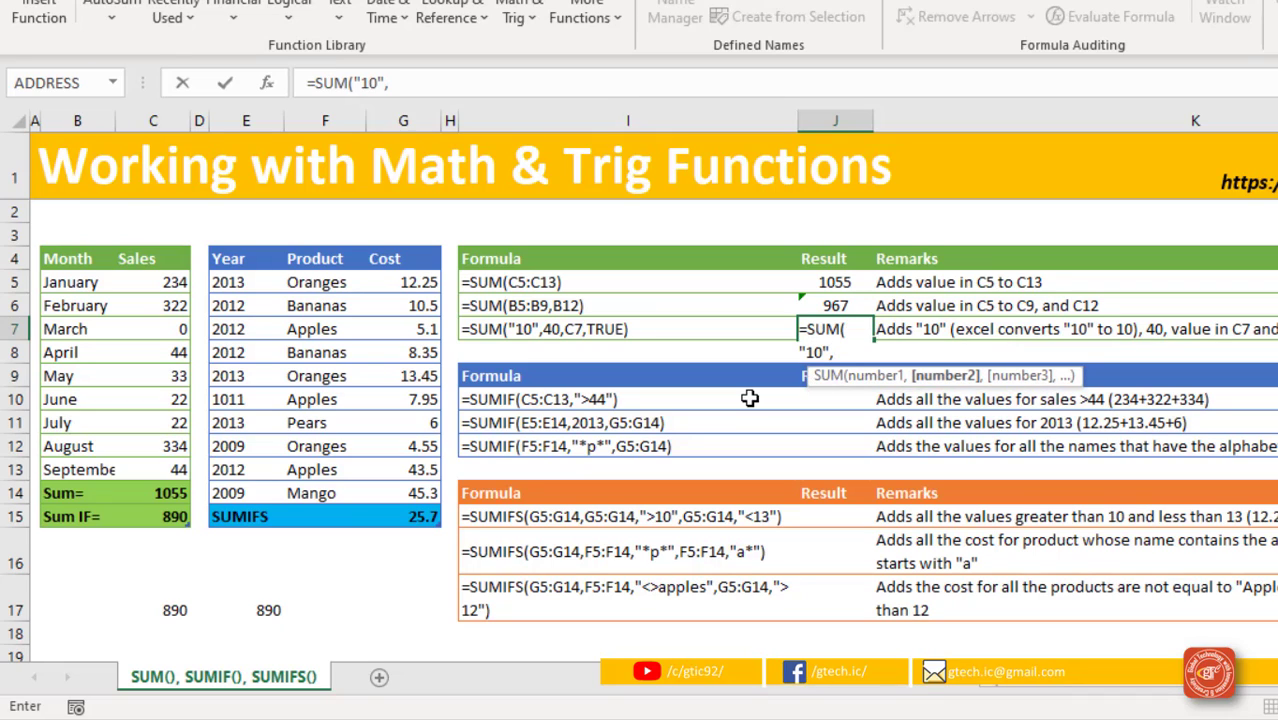
type("40,")
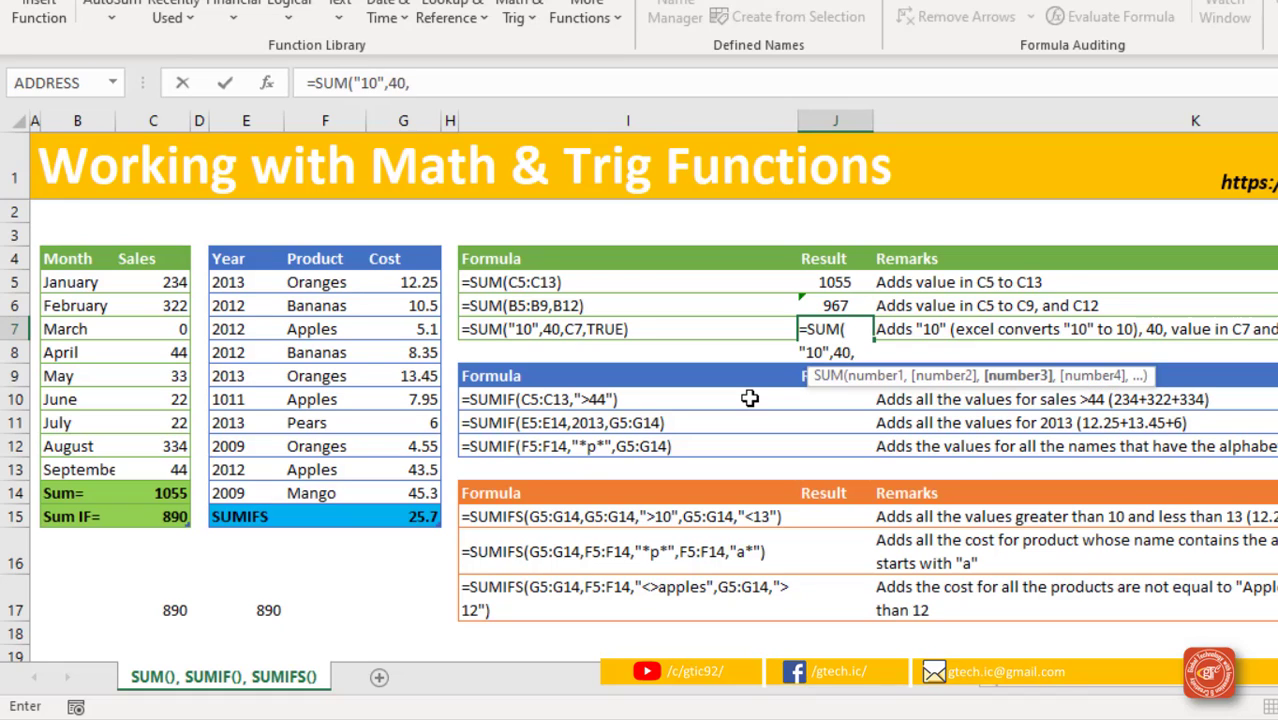
left_click(180, 330)
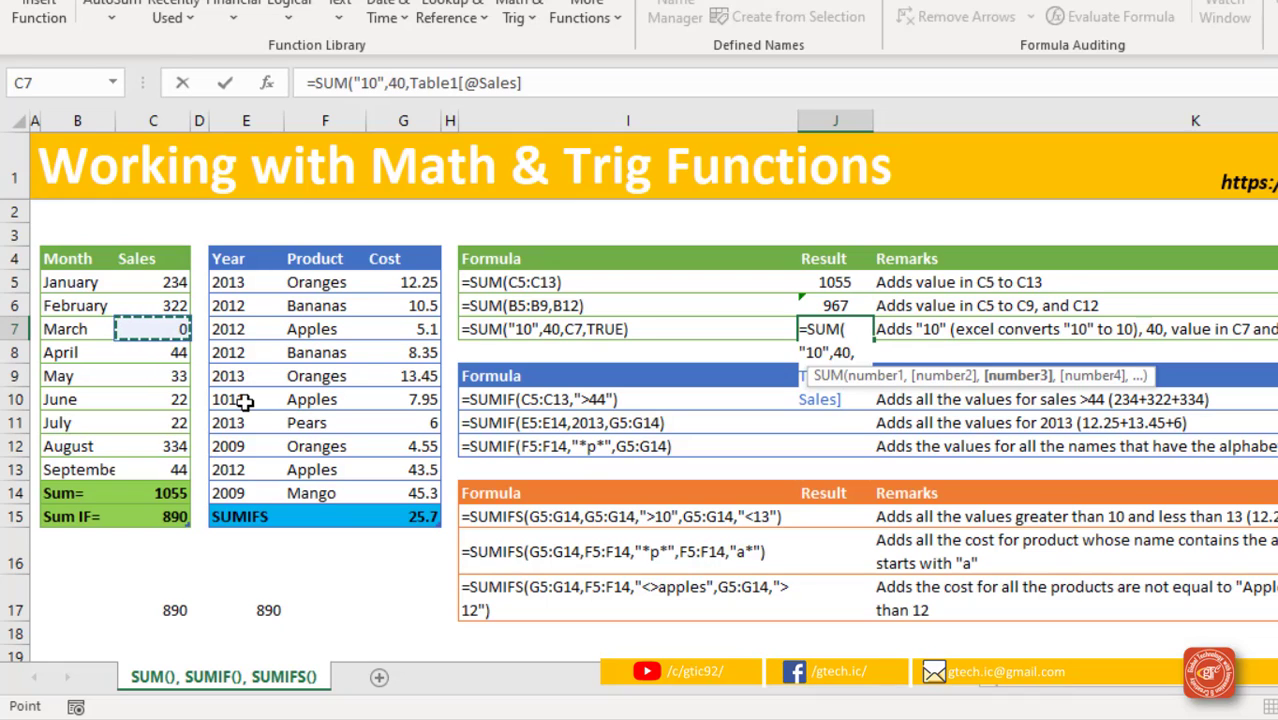
type(".true")
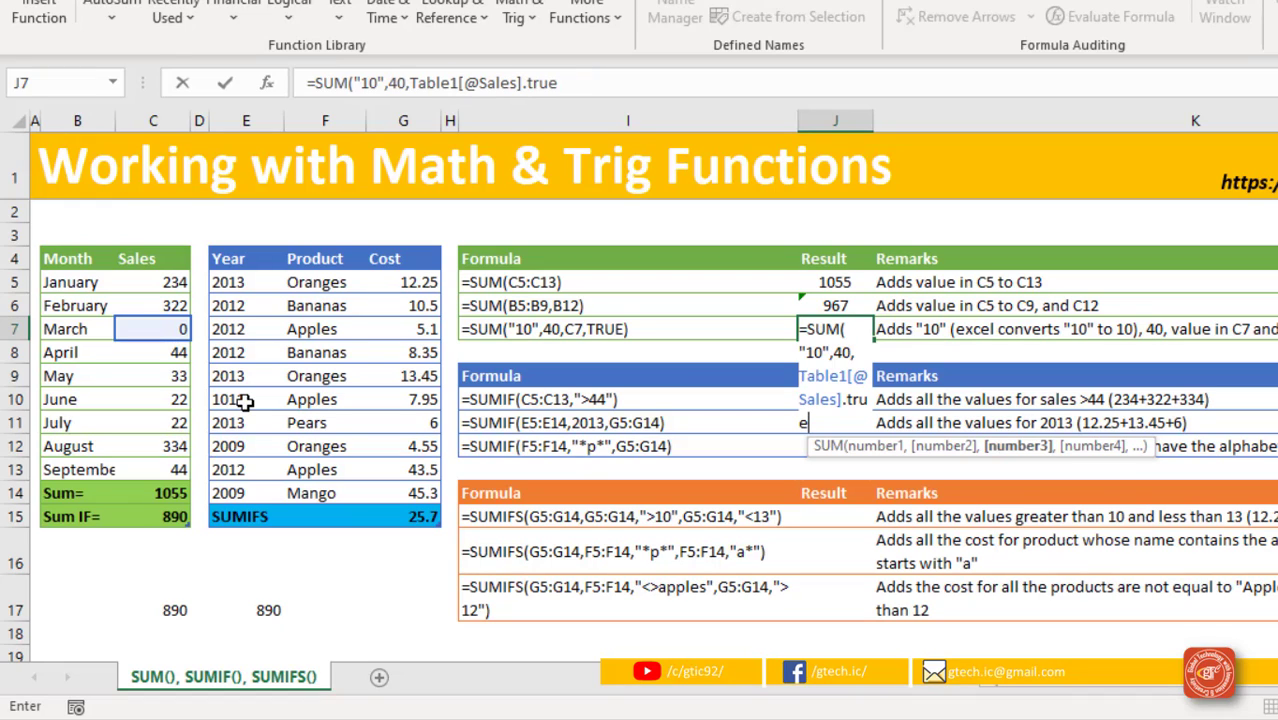
key("Return")
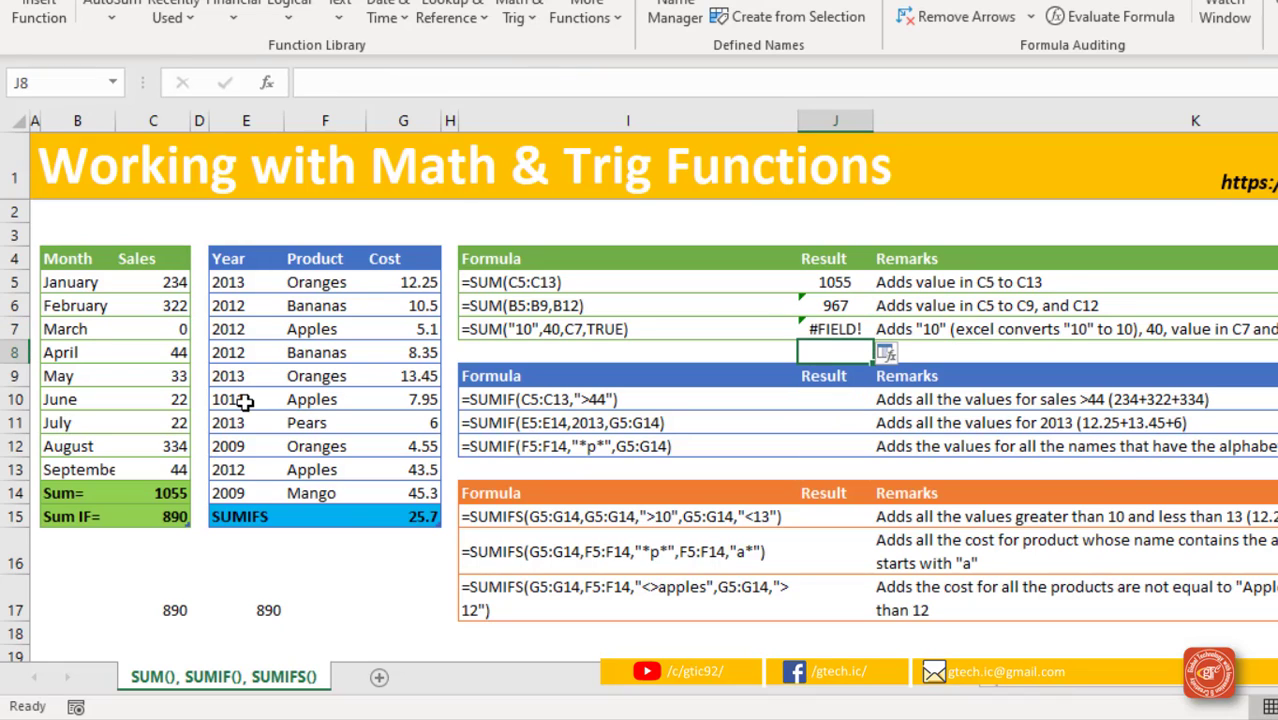
Replace the period before true with a comma in the SUM formula in J7
left_click(831, 327)
double_click(831, 327)
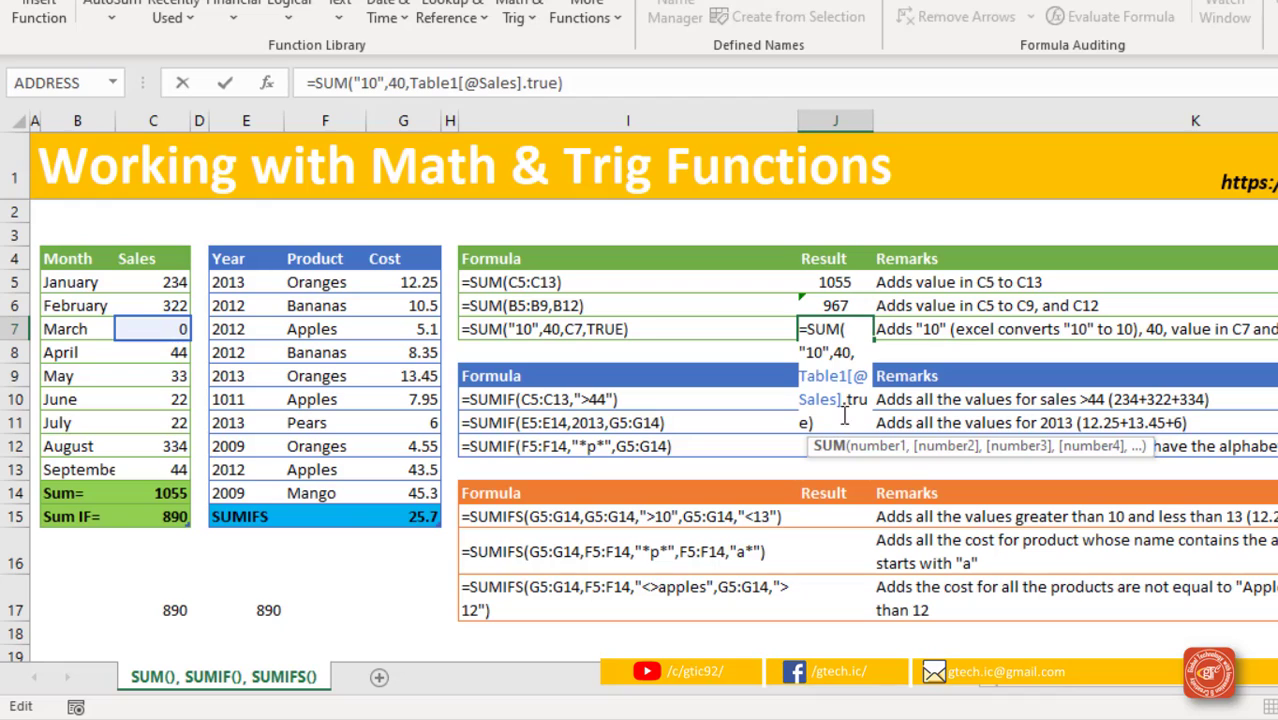
key("BackSpace")
type(",")
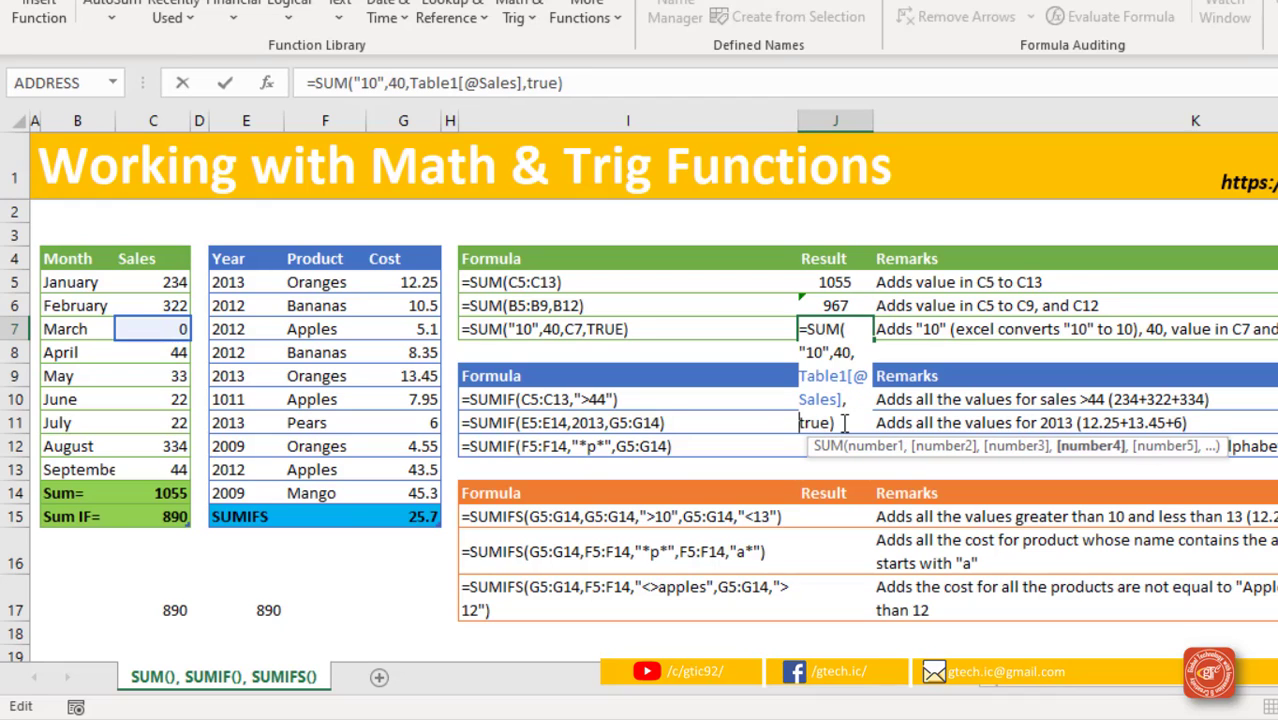
key("Return")
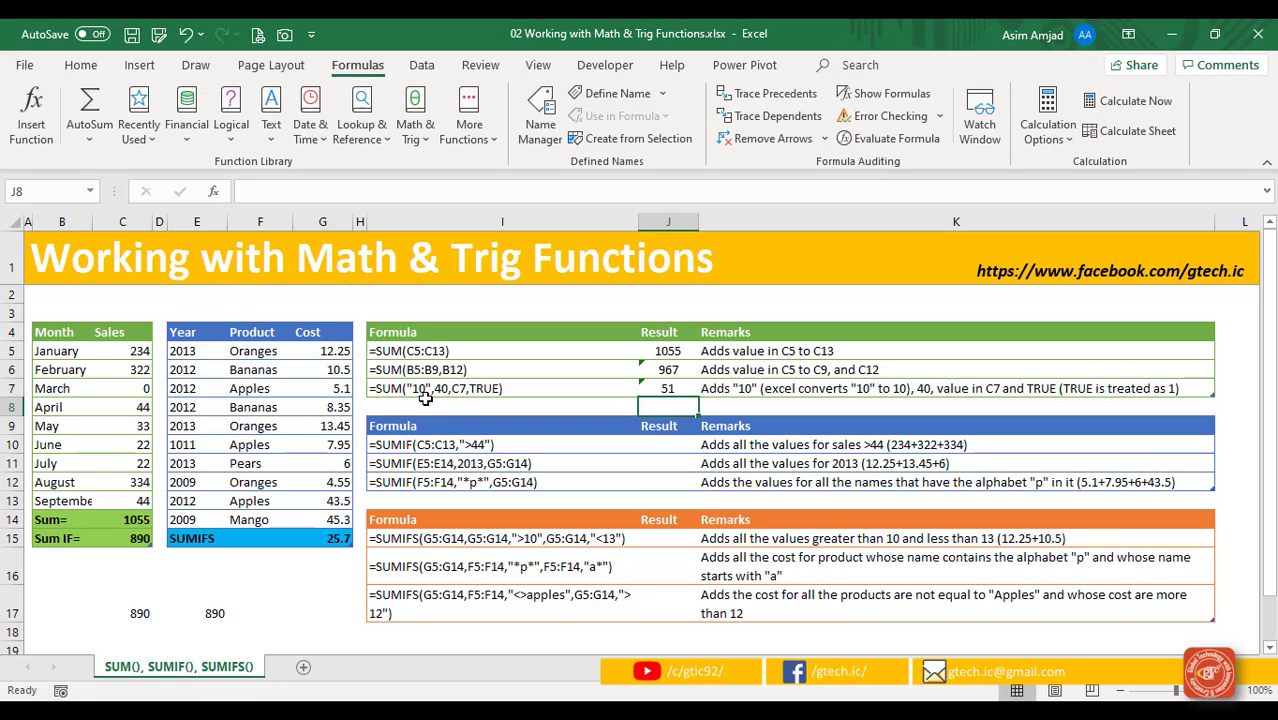
Enter a SUMIF formula in result cell J10 that adds the sales in C5:C13 matching ">44", and clear the auto-filled cells J11:J12
left_click(648, 390)
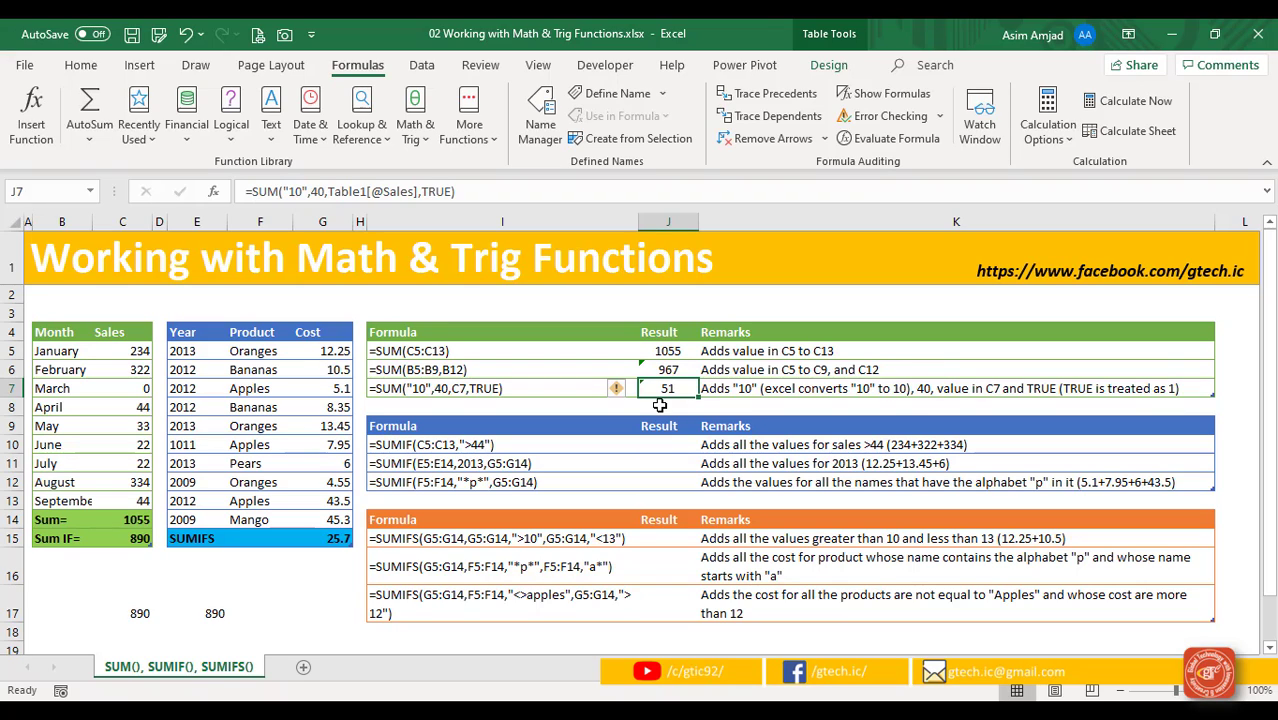
left_click(657, 446)
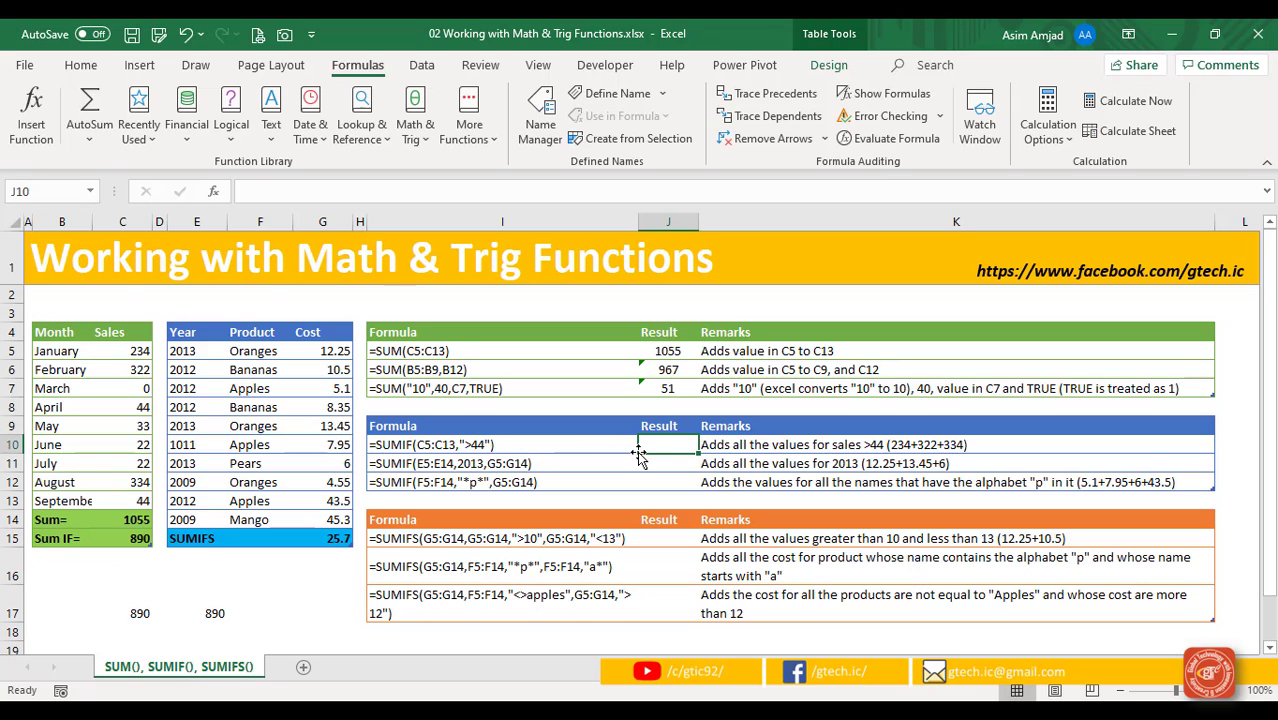
type("=sumif")
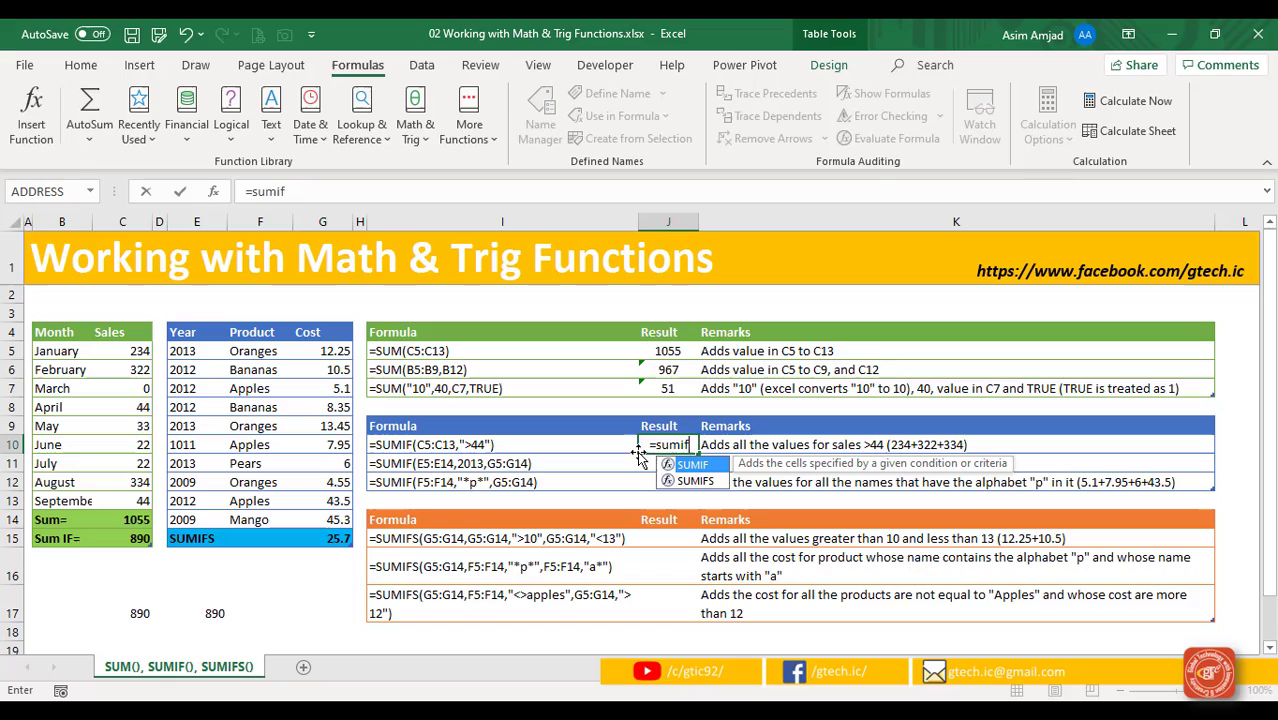
double_click(704, 464)
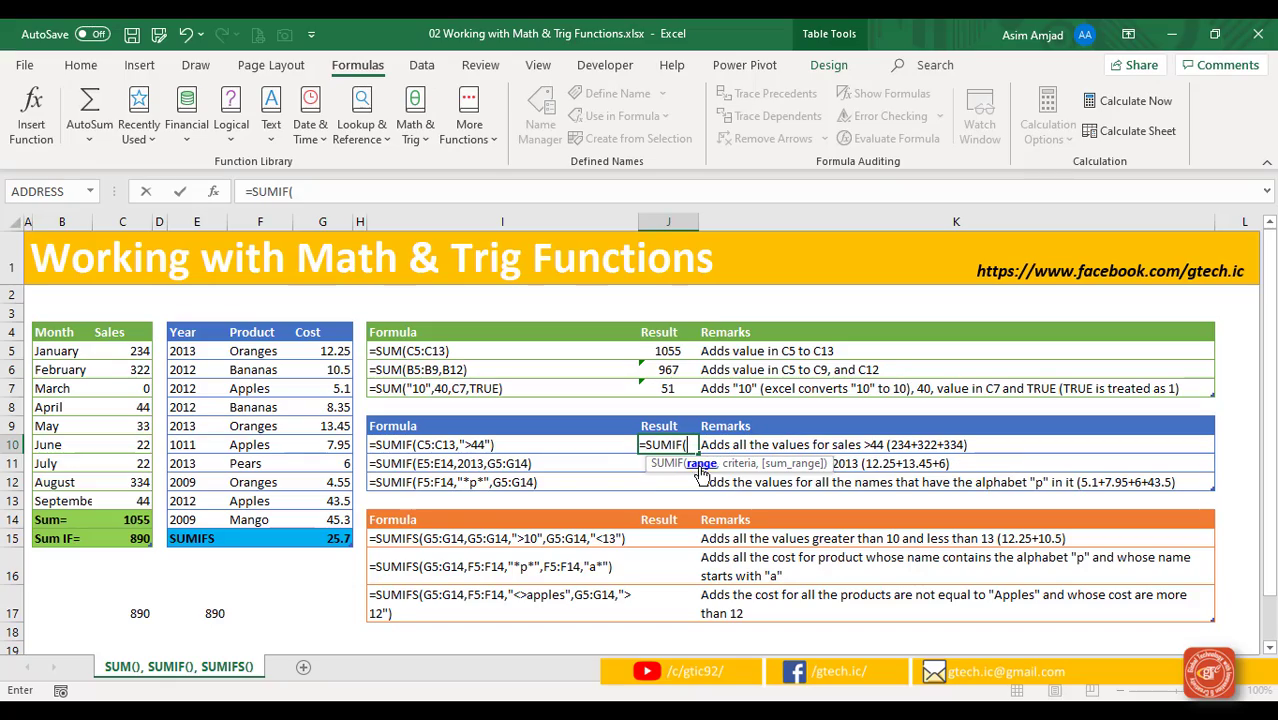
left_click_drag(110, 356, 114, 500)
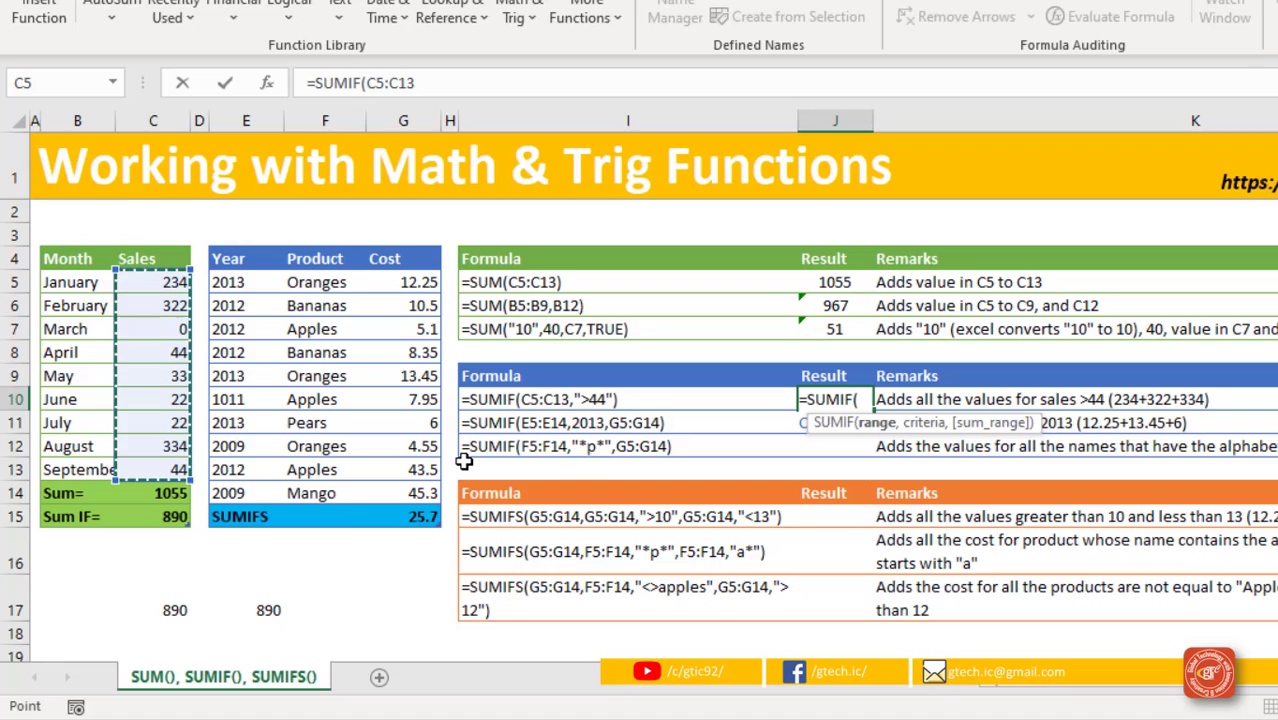
type(",")
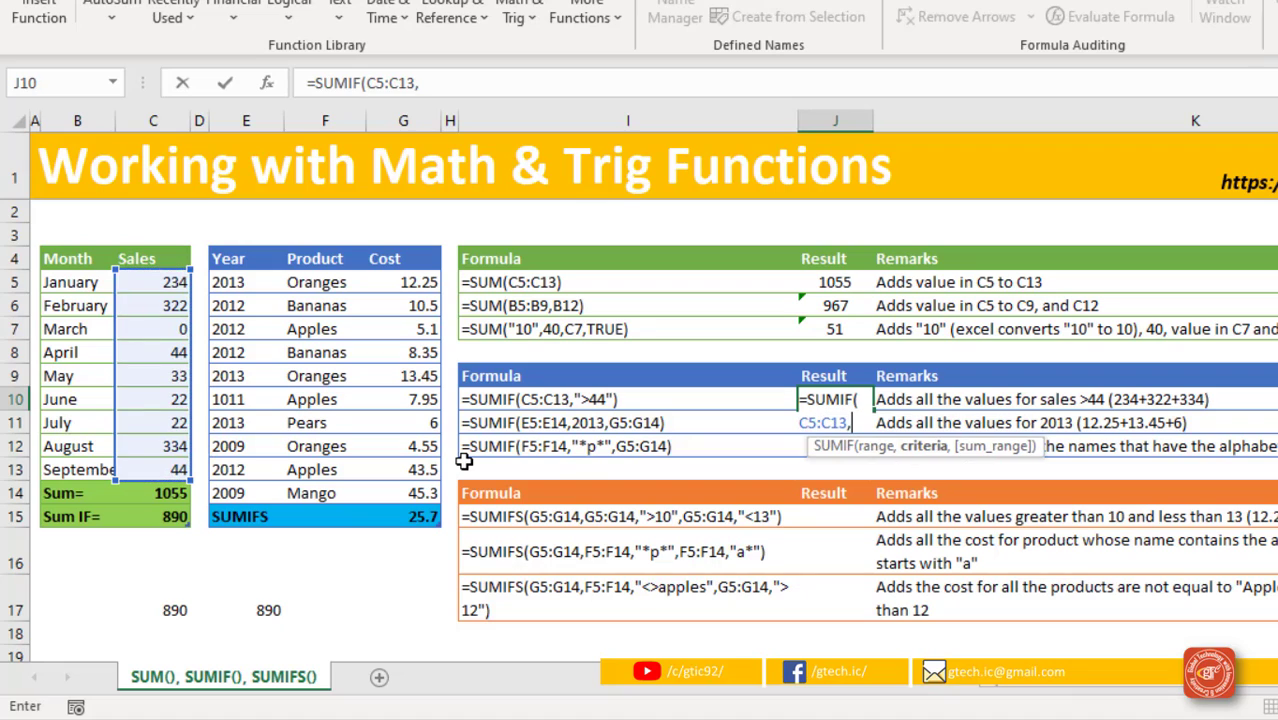
type("\">44\"")
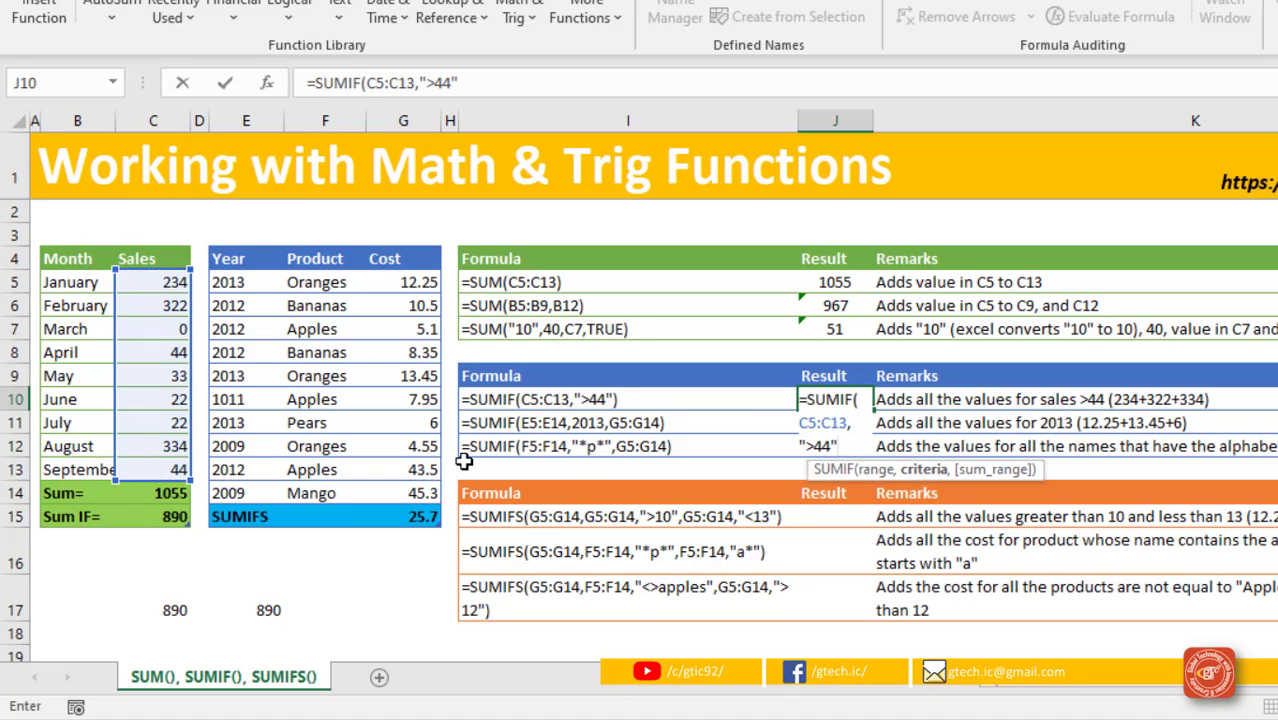
key("Return")
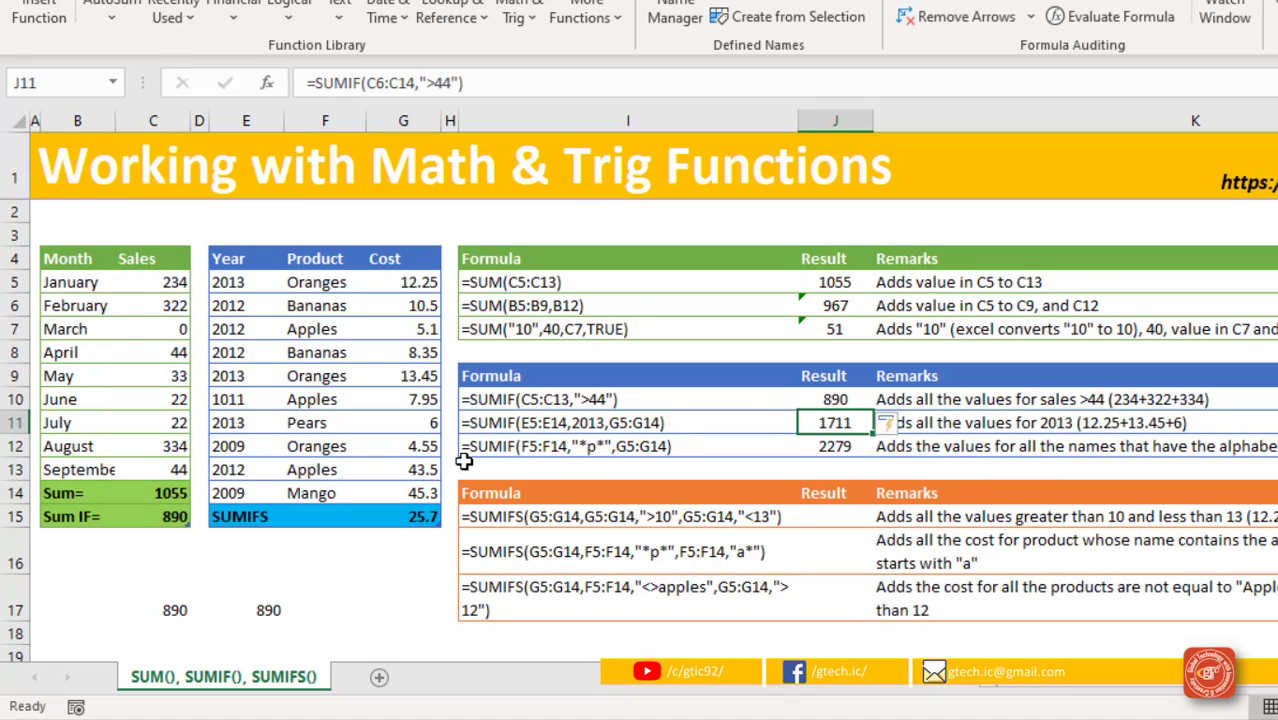
left_click_drag(822, 423, 835, 448)
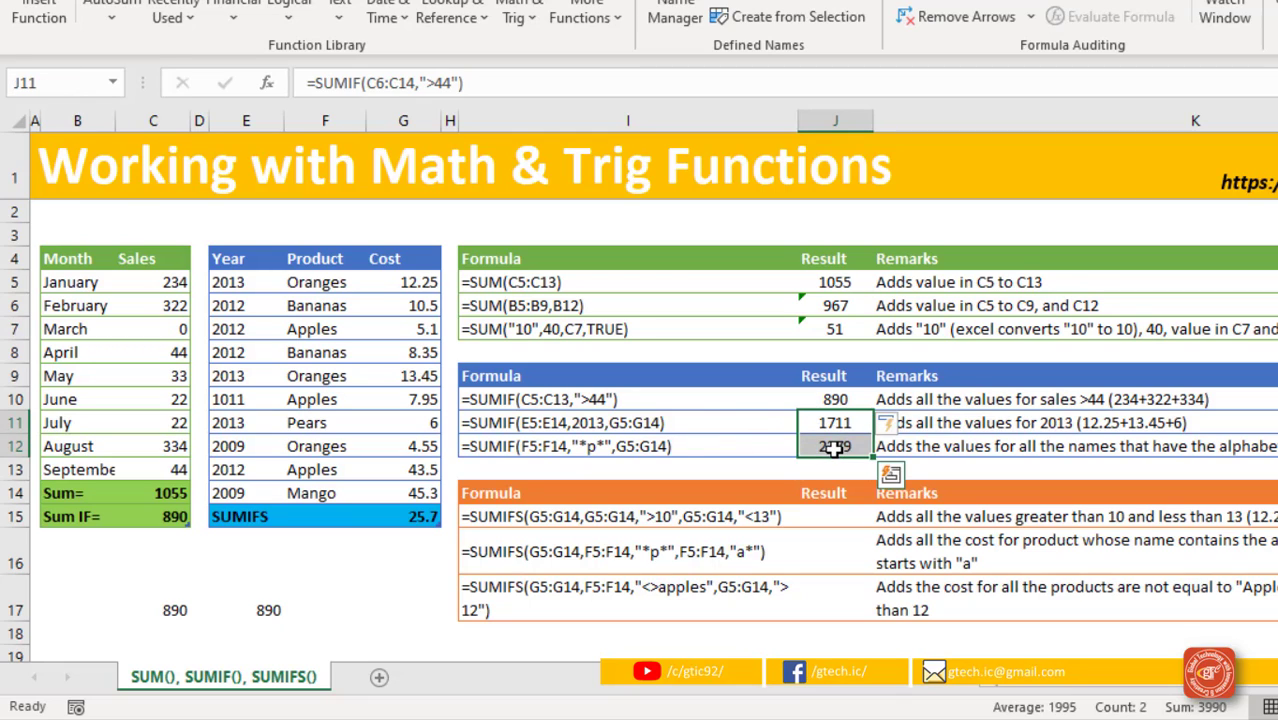
key("Delete")
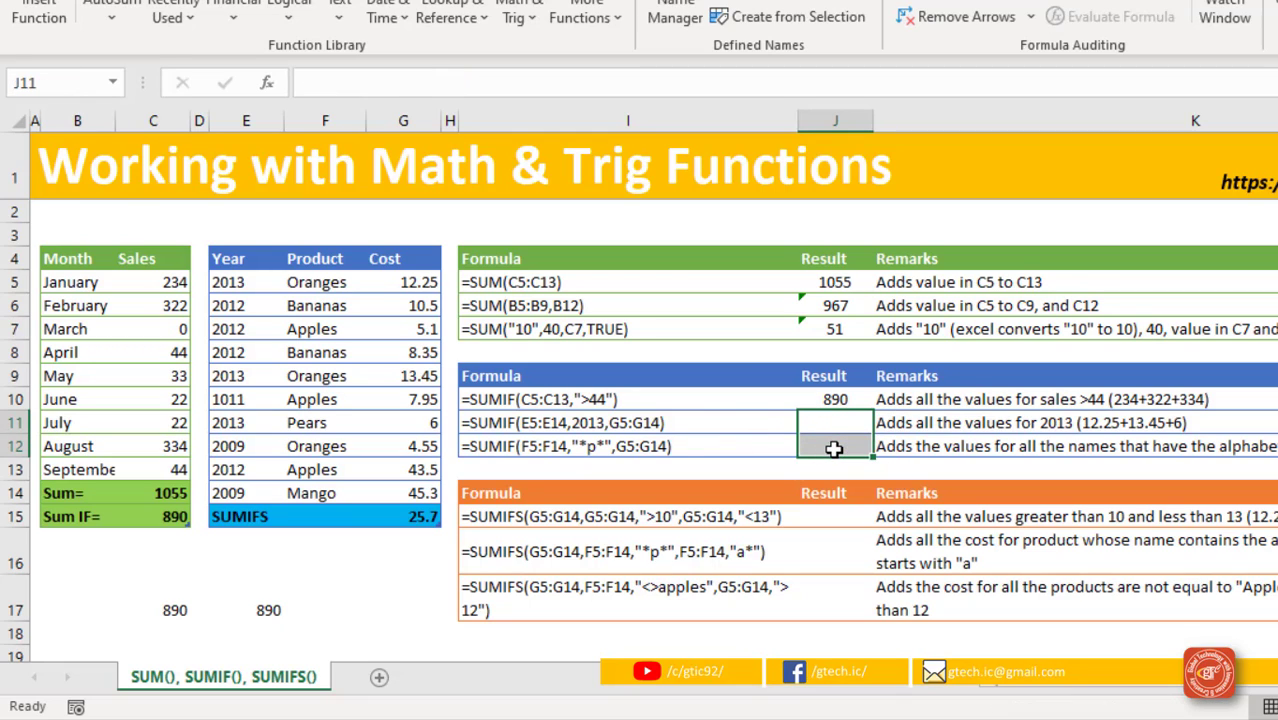
Start a SUMIF formula in result cell J11 with the years in E5:E14 as its criteria range
left_click(730, 430)
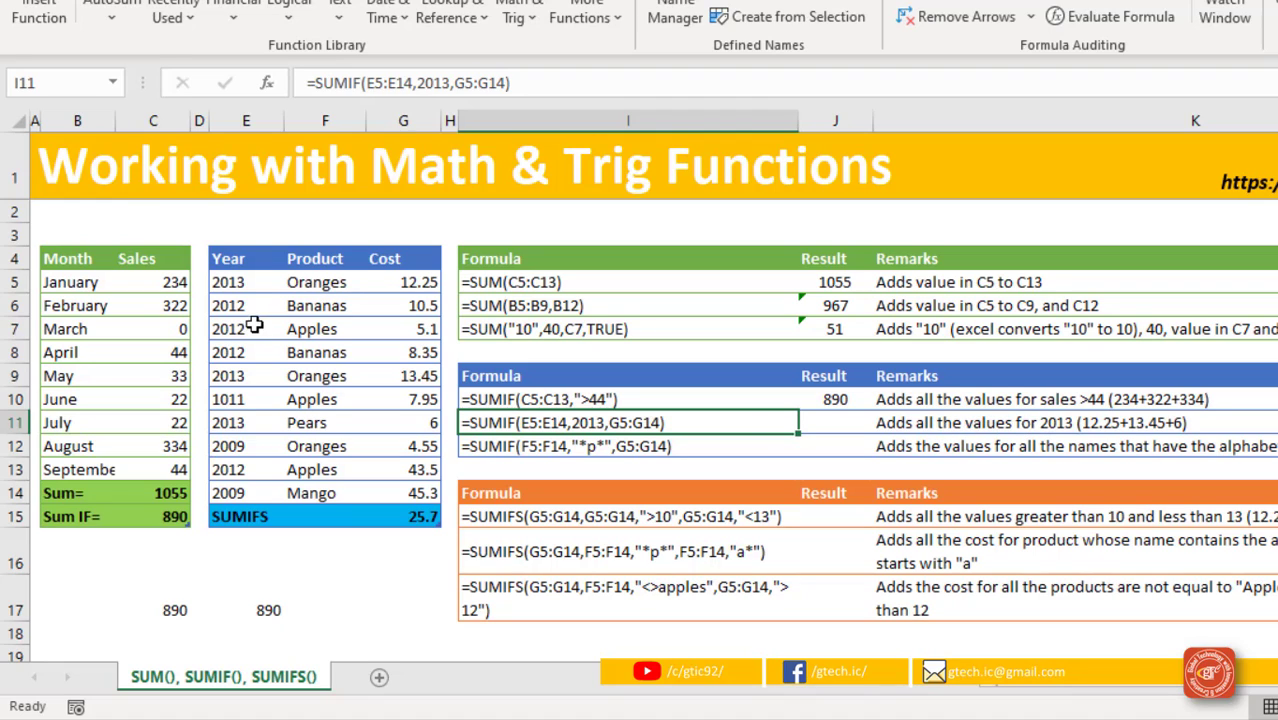
left_click_drag(246, 281, 238, 490)
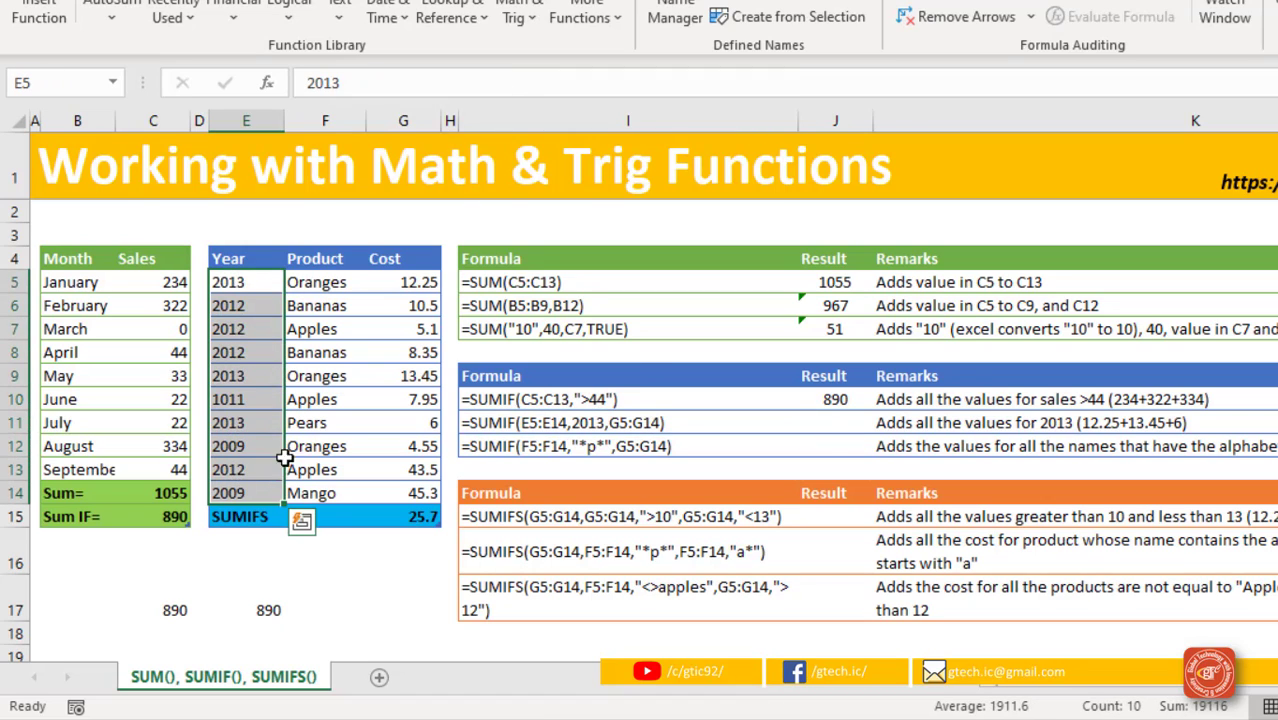
left_click(839, 427)
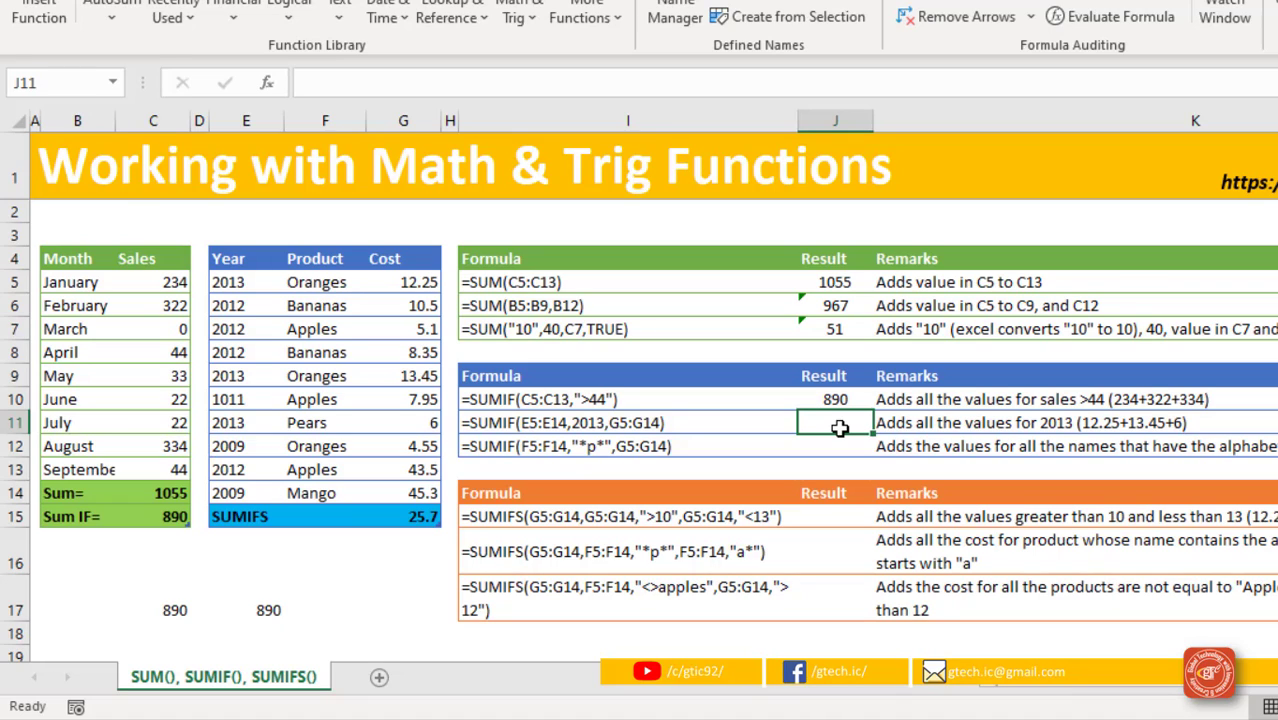
type("=si")
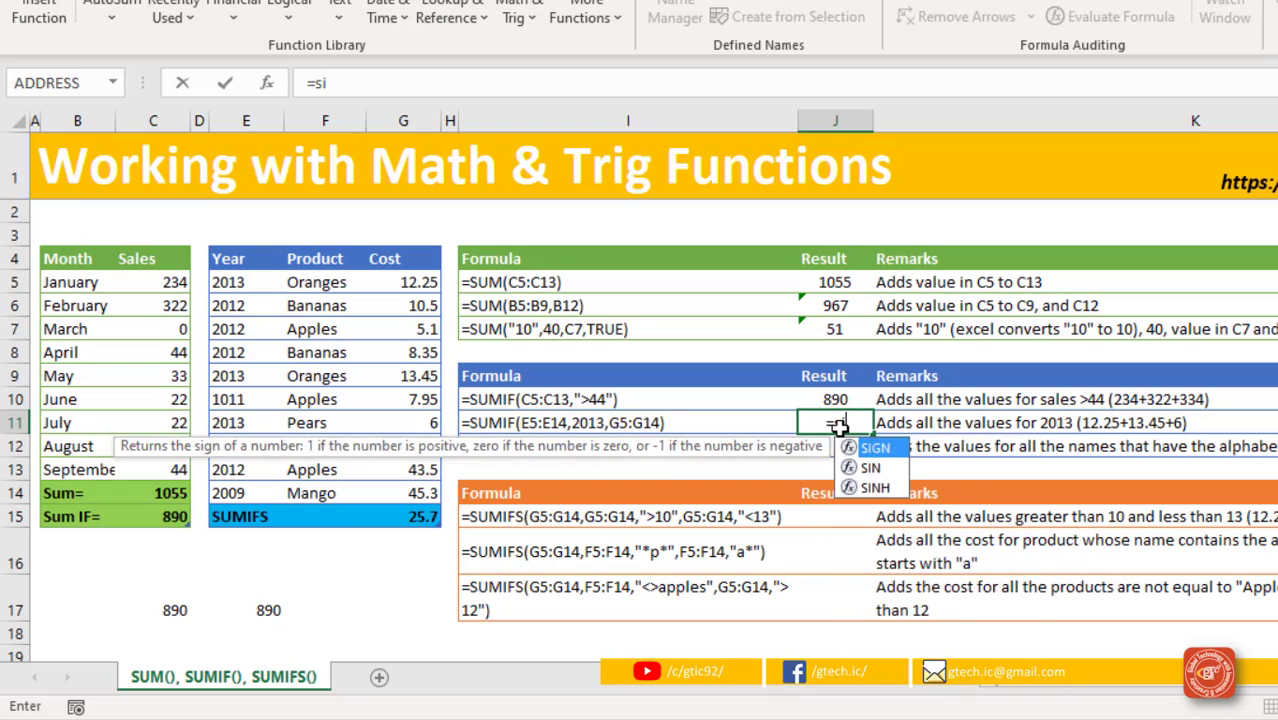
key("BackSpace")
type("um")
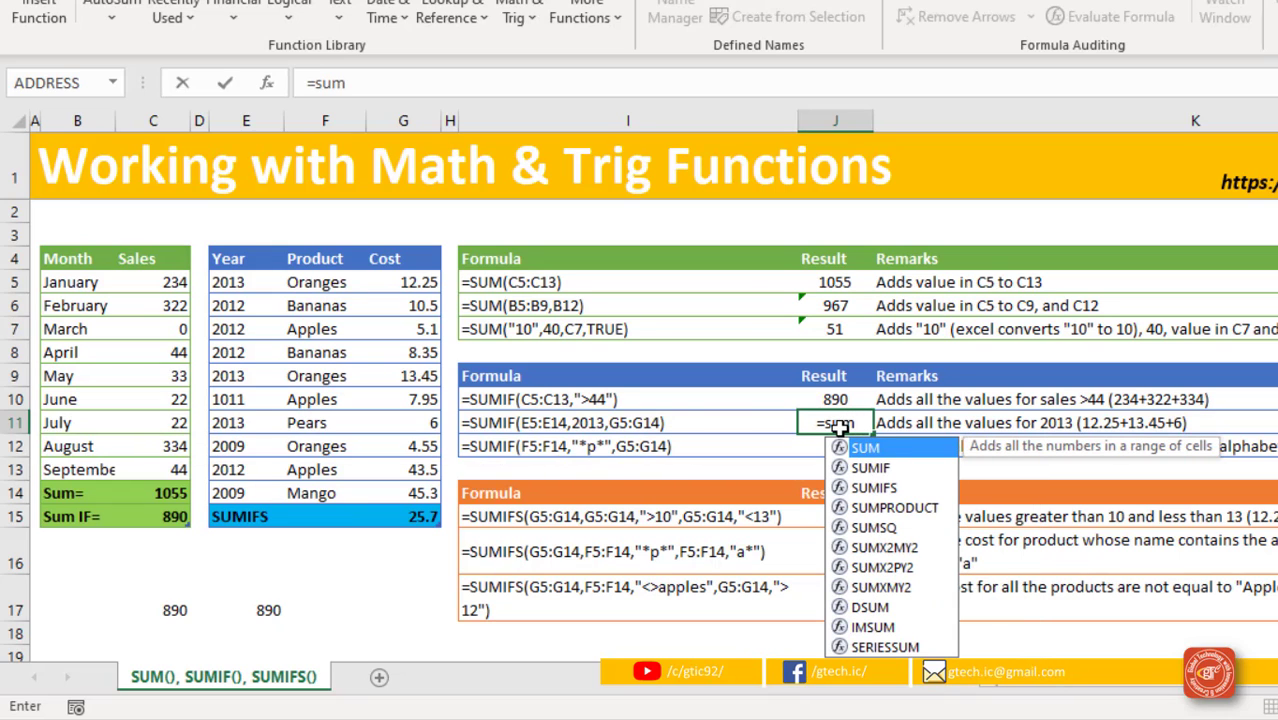
double_click(877, 451)
key("BackSpace")
key("BackSpace")
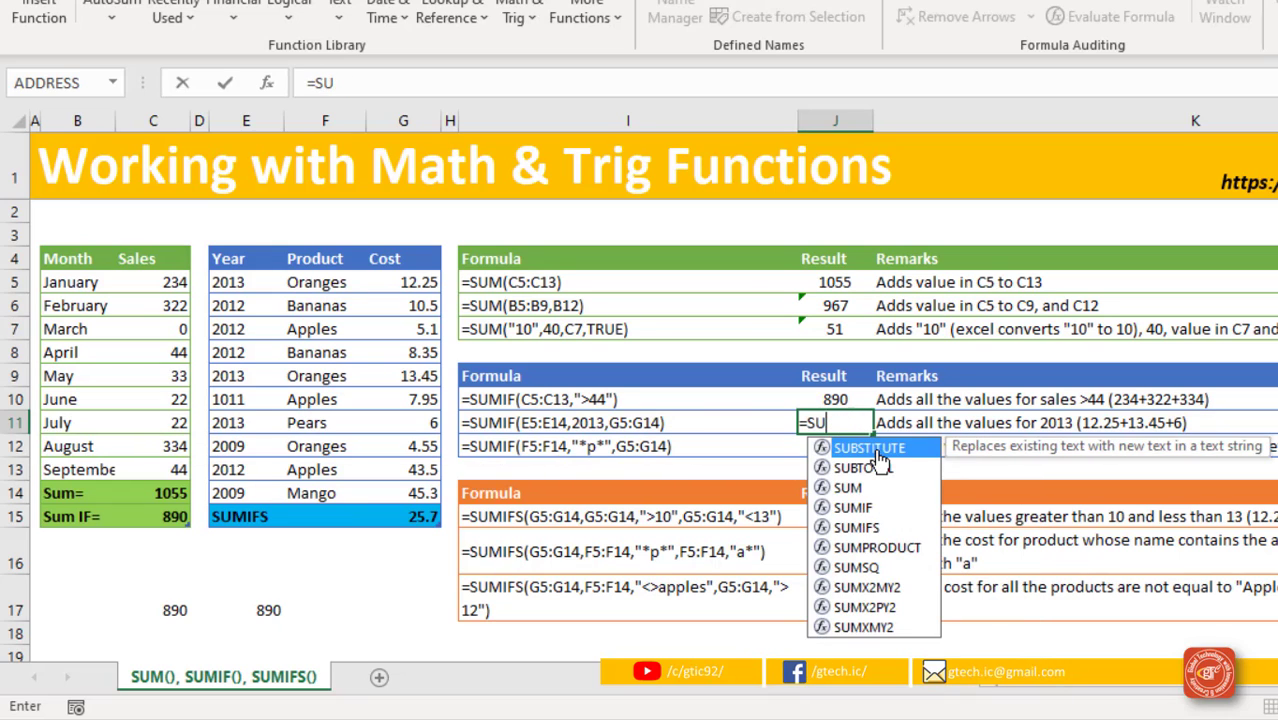
type("i")
key("BackSpace")
type("mif")
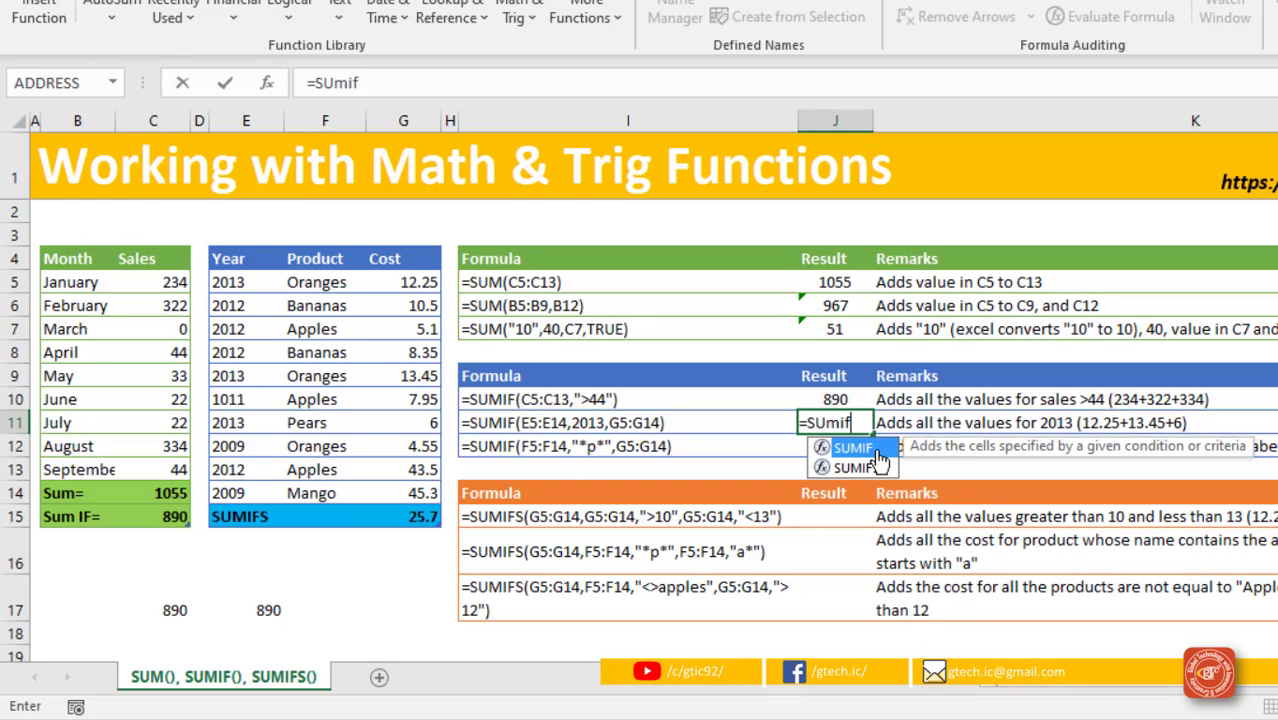
double_click(870, 449)
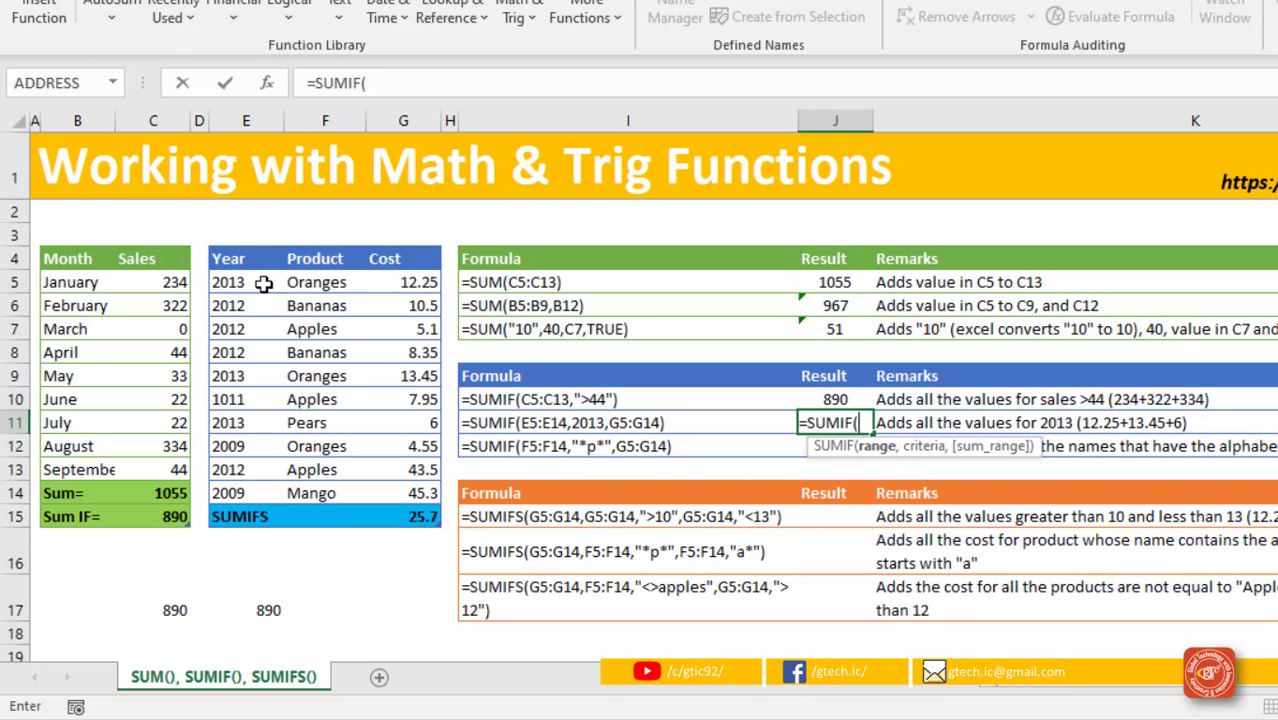
left_click_drag(253, 285, 237, 490)
Complete the SUMIF formula in J11 with 2013 as an unquoted criterion and the costs in G5:G14 as the sum range
type(",\"2013")
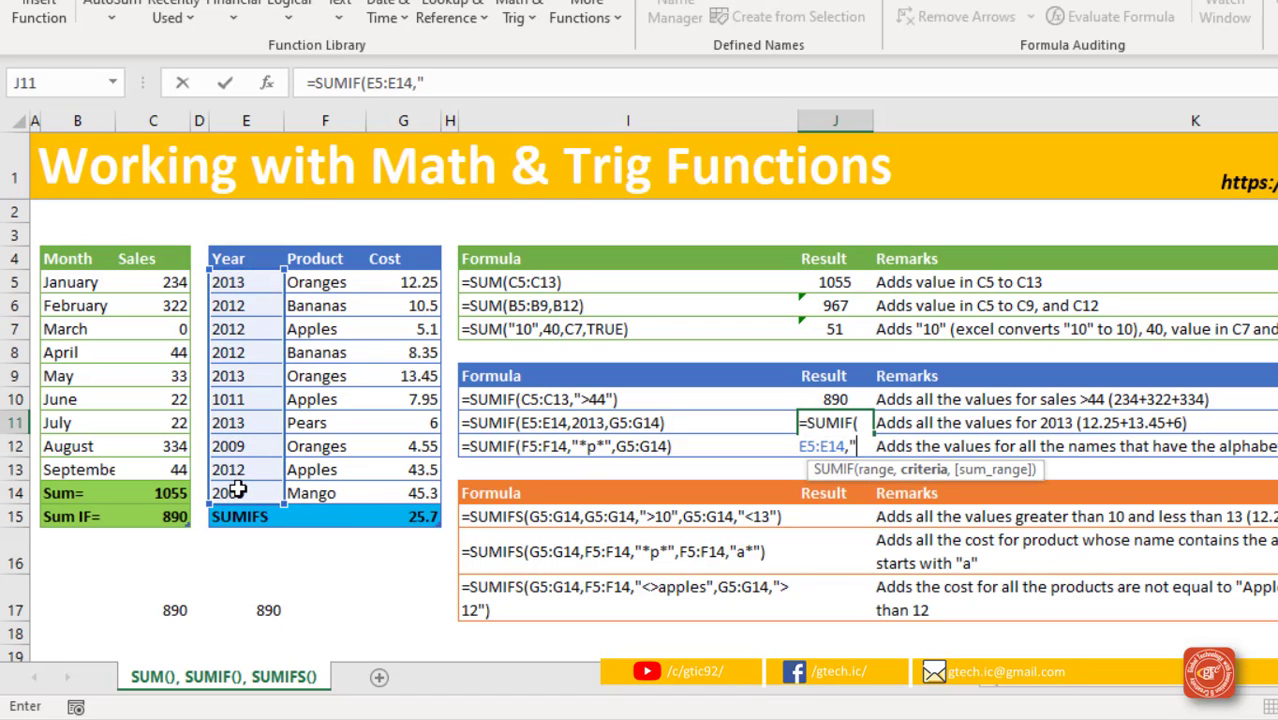
type("\"")
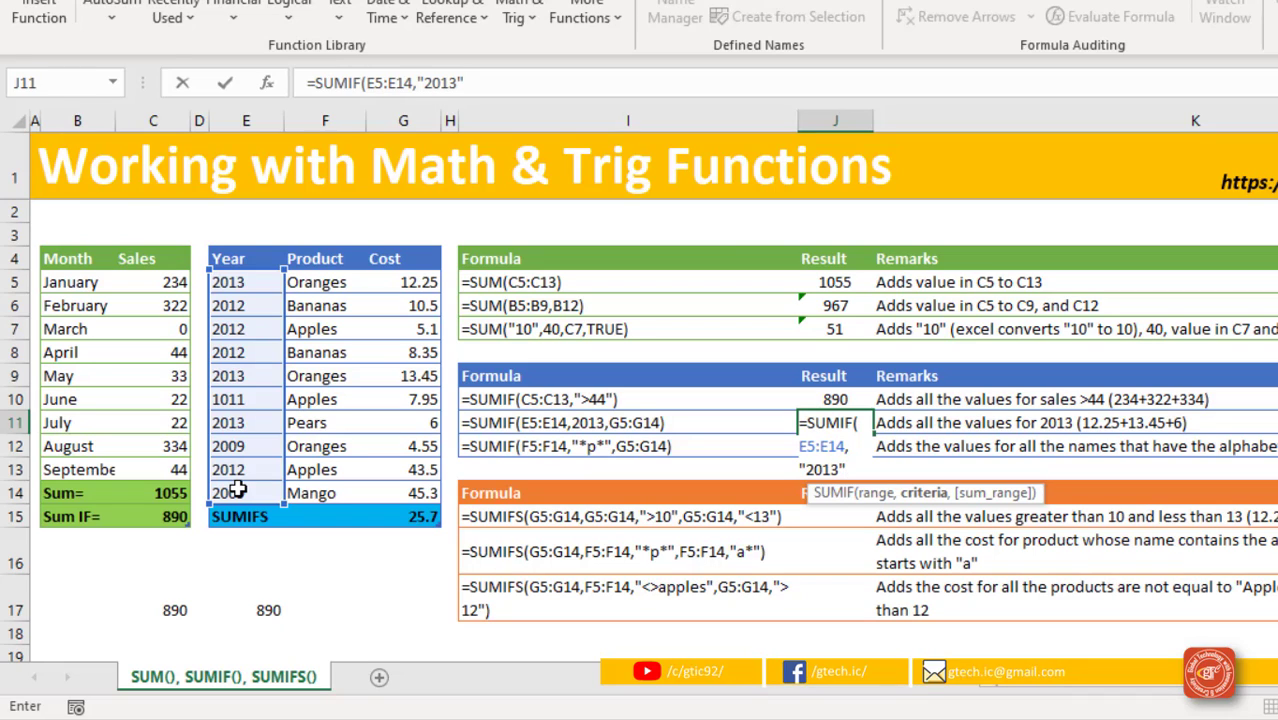
key("BackSpace")
key("BackSpace")
key("BackSpace")
key("BackSpace")
key("BackSpace")
key("BackSpace")
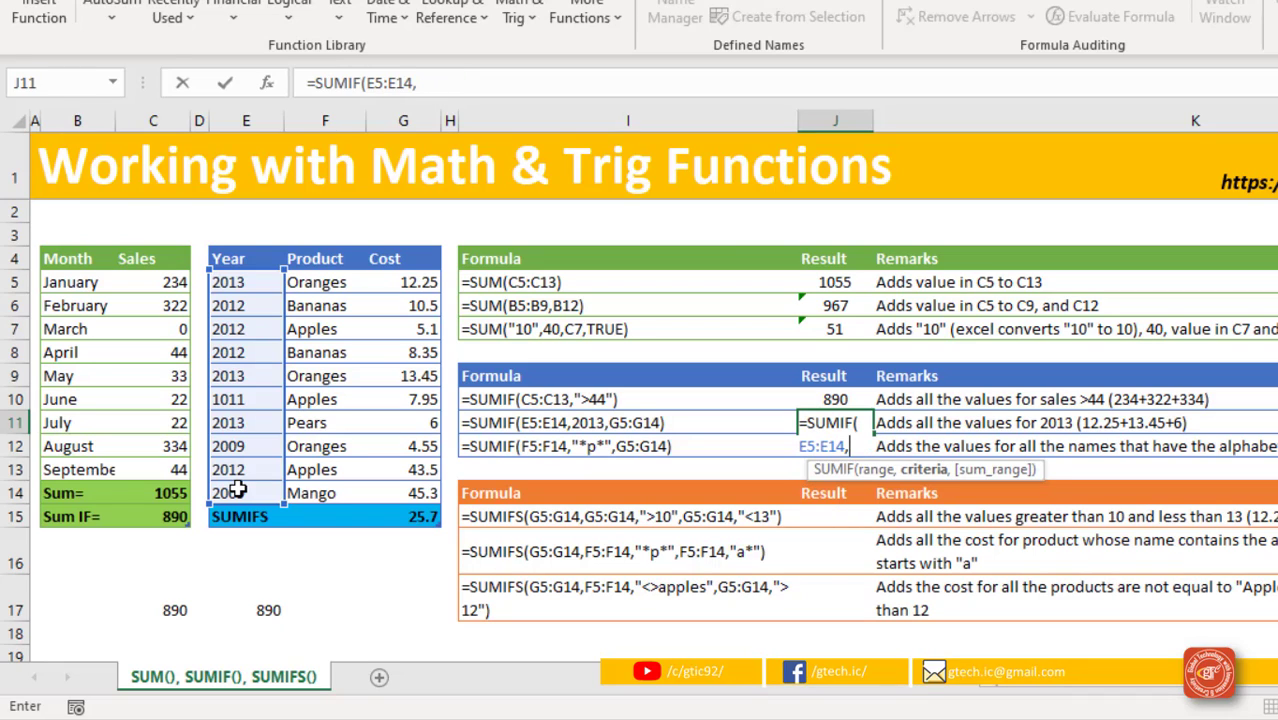
type("2013,")
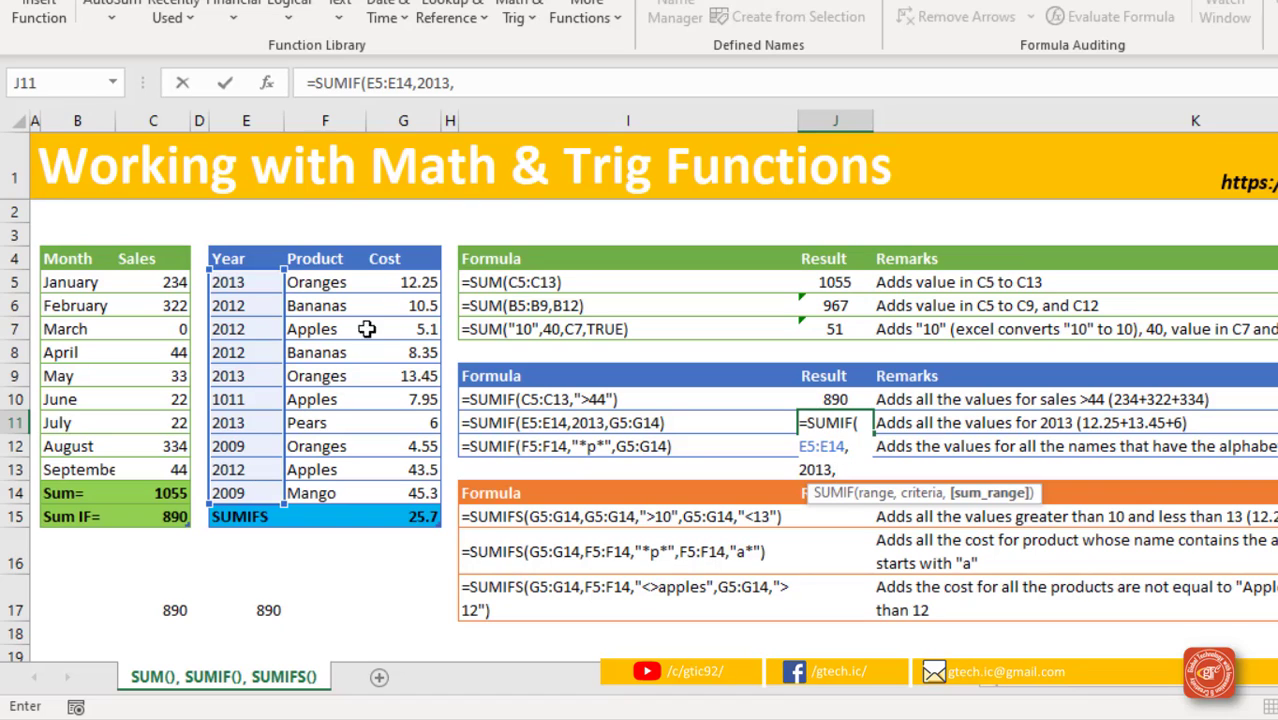
left_click_drag(403, 283, 401, 490)
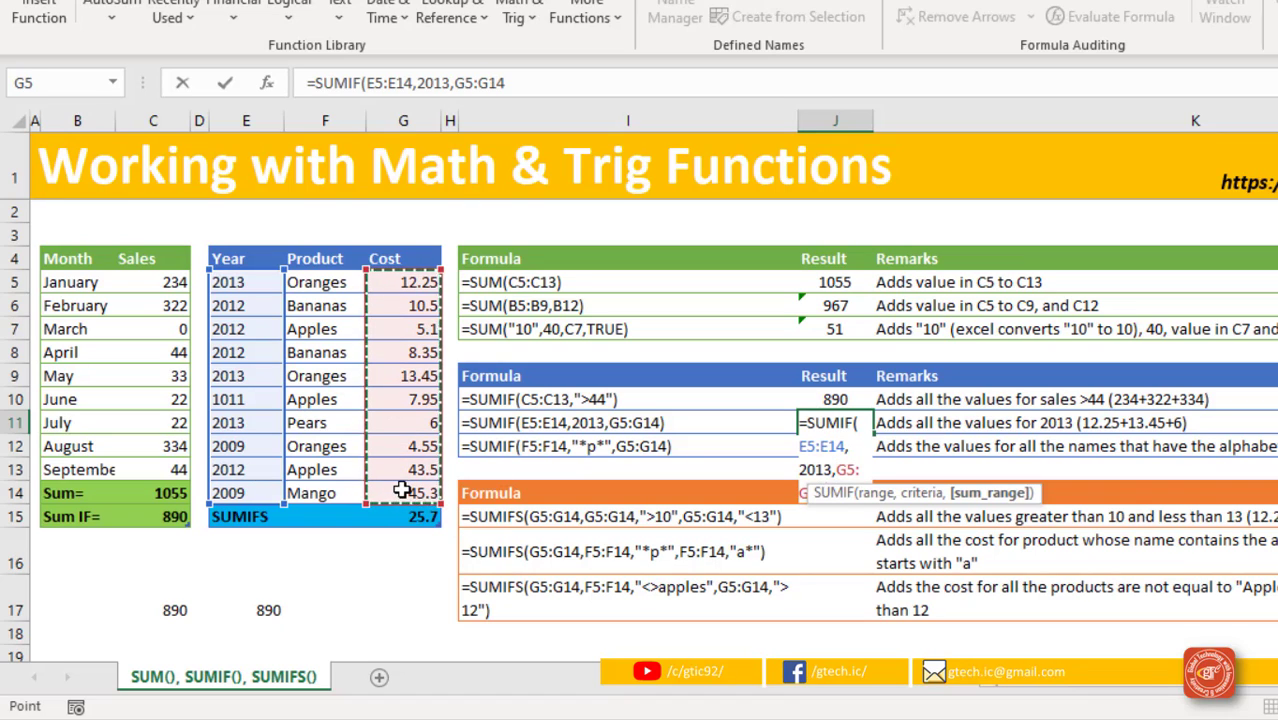
key("Return")
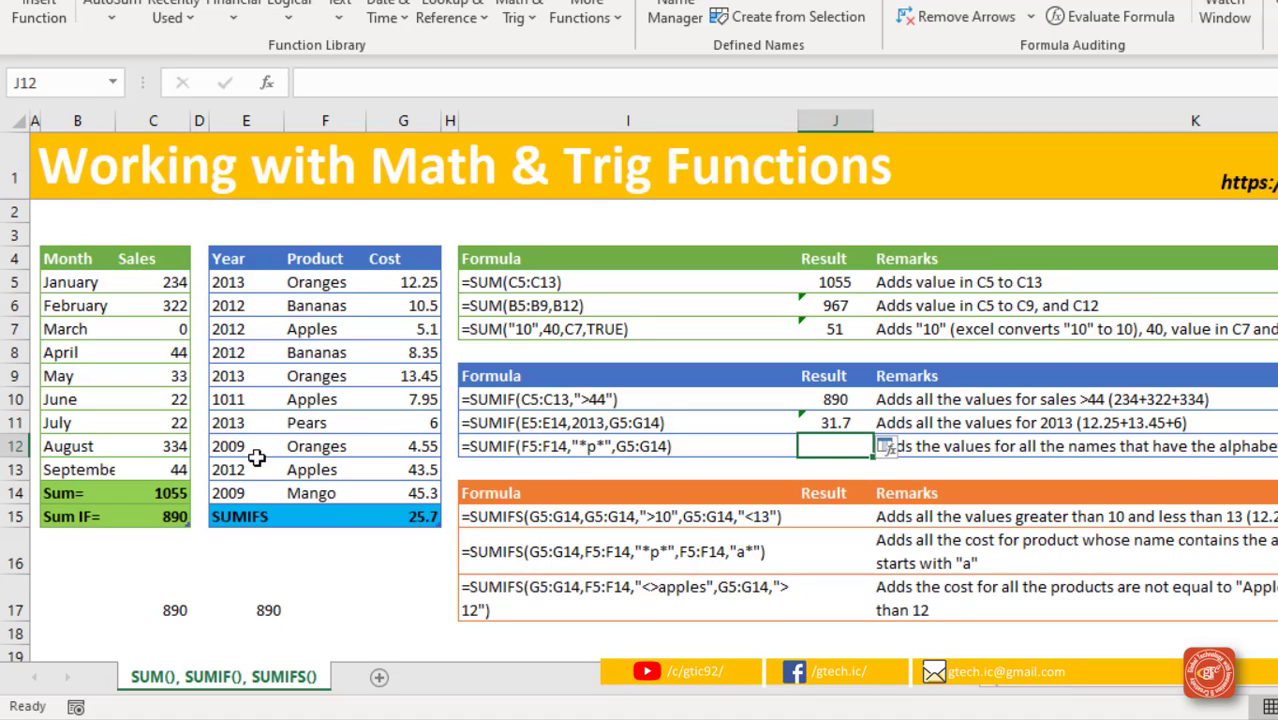
Fill the 2013 costs in G5, G9 and G11 with yellow and select all three cells to check their sum
left_click(425, 287)
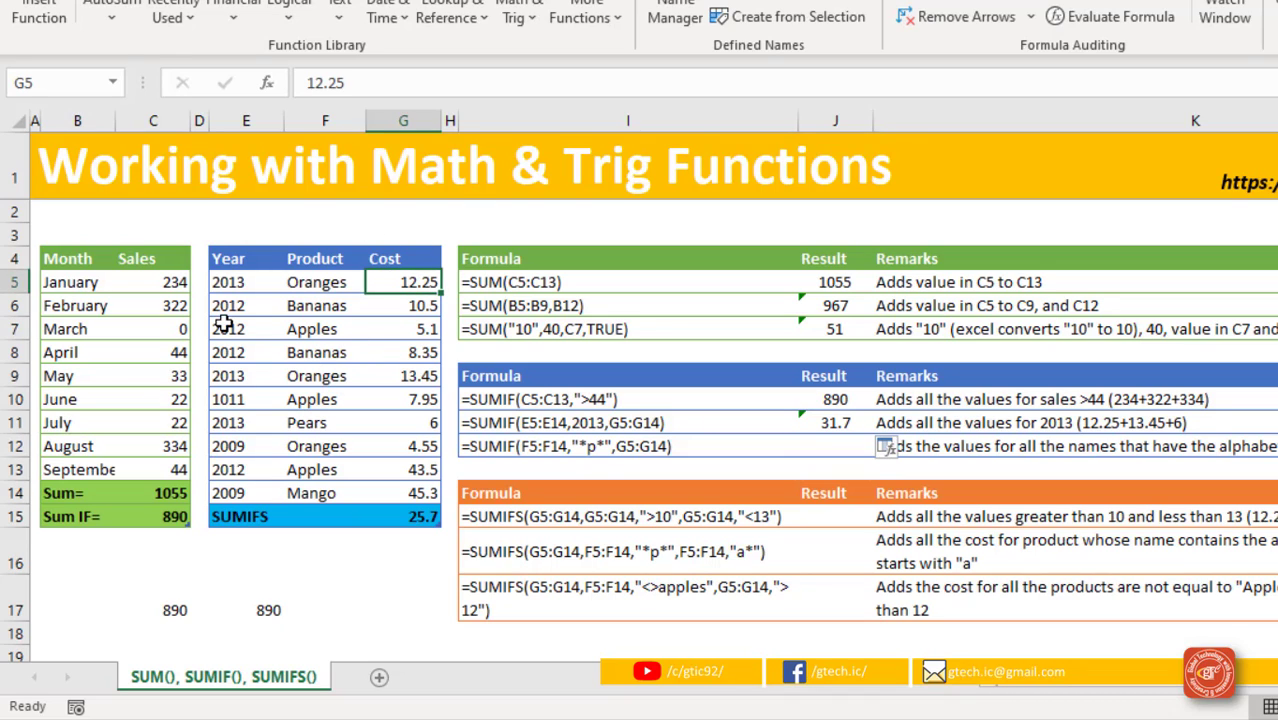
left_click(78, 0)
left_click(314, 17)
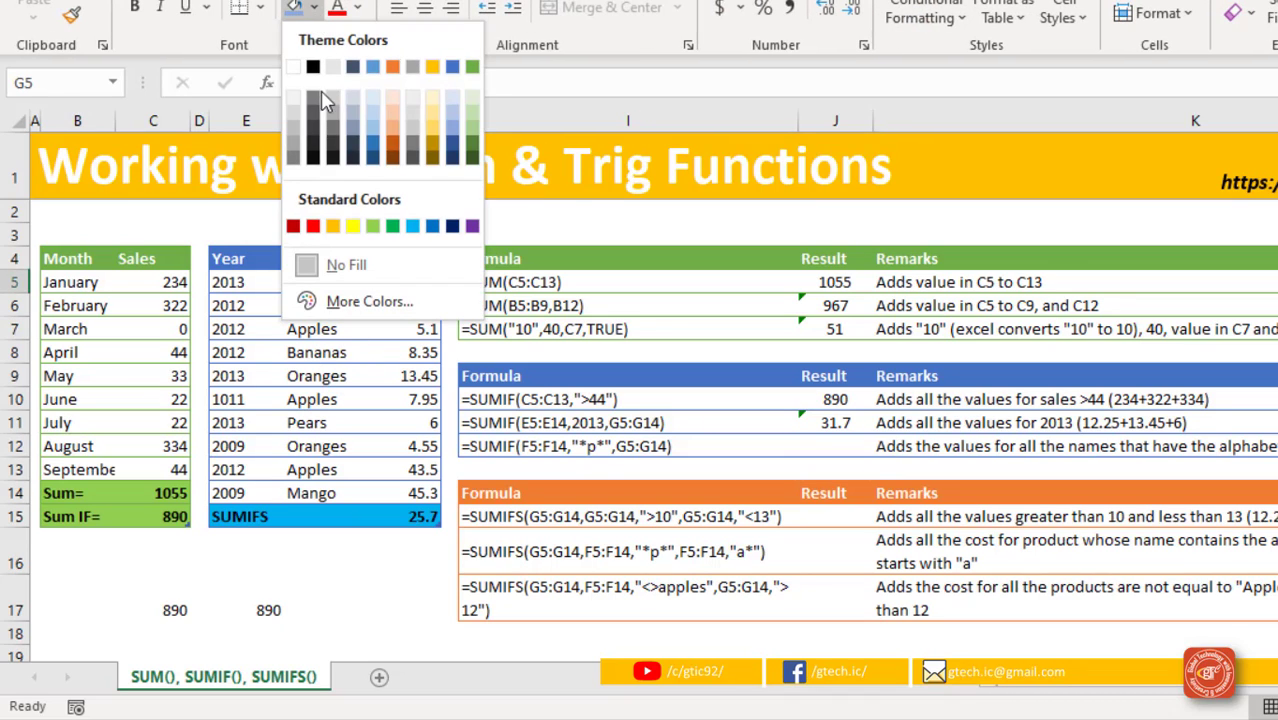
left_click(345, 226)
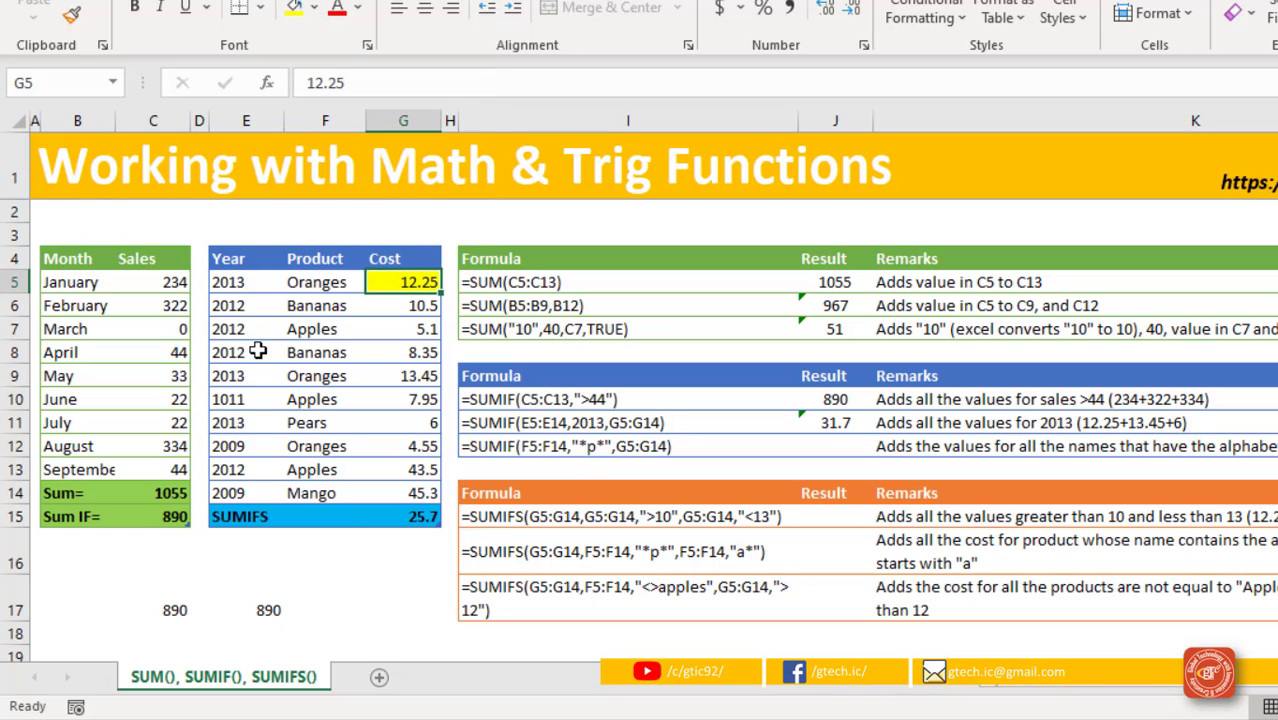
left_click(386, 376)
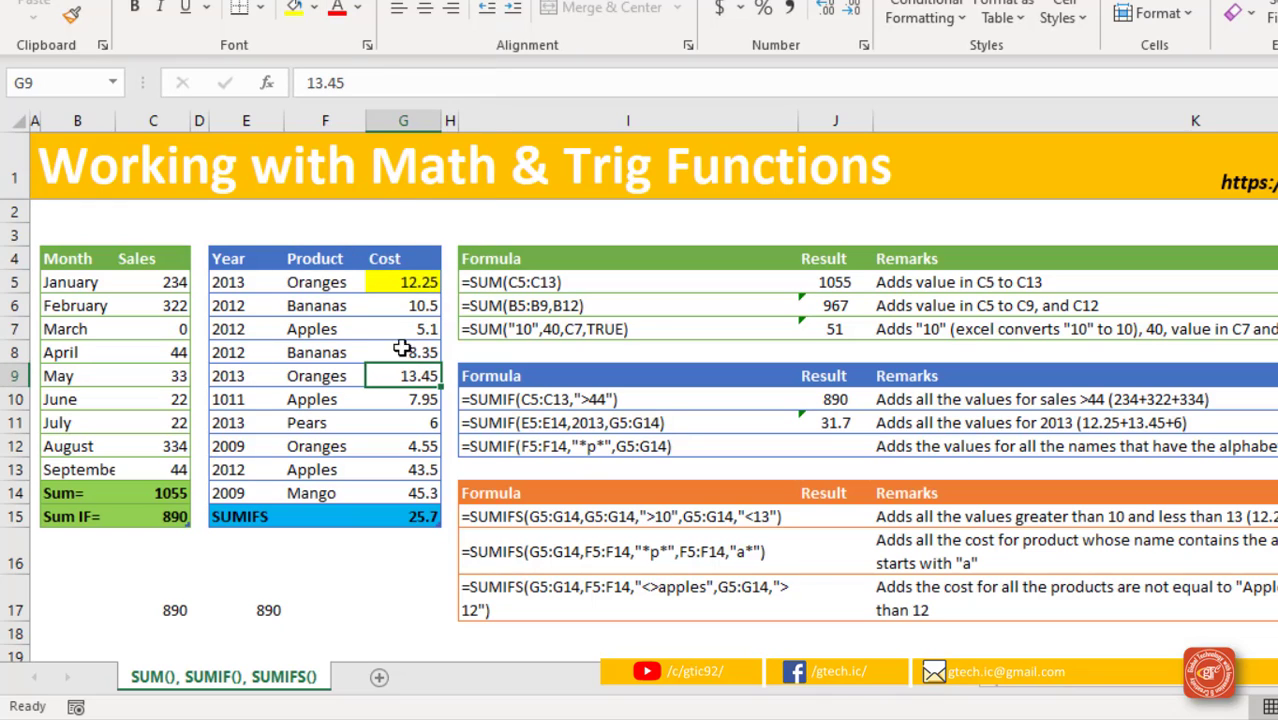
left_click(294, 8)
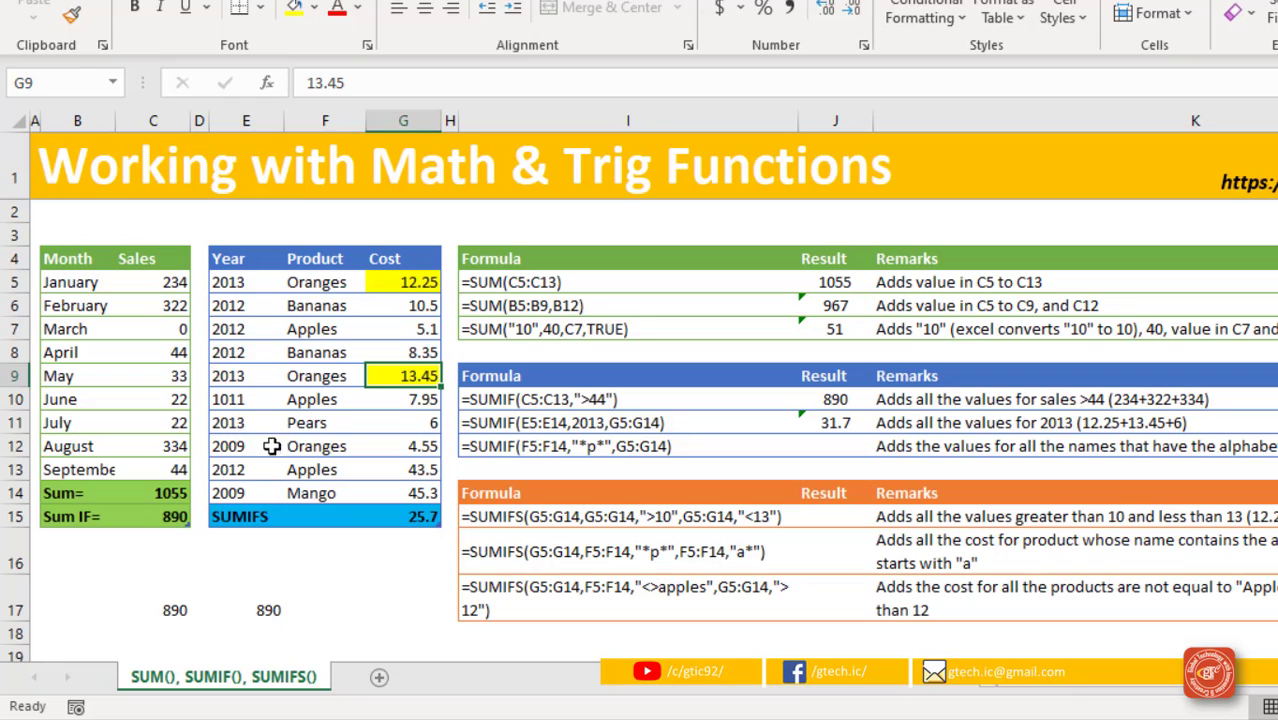
left_click(389, 420)
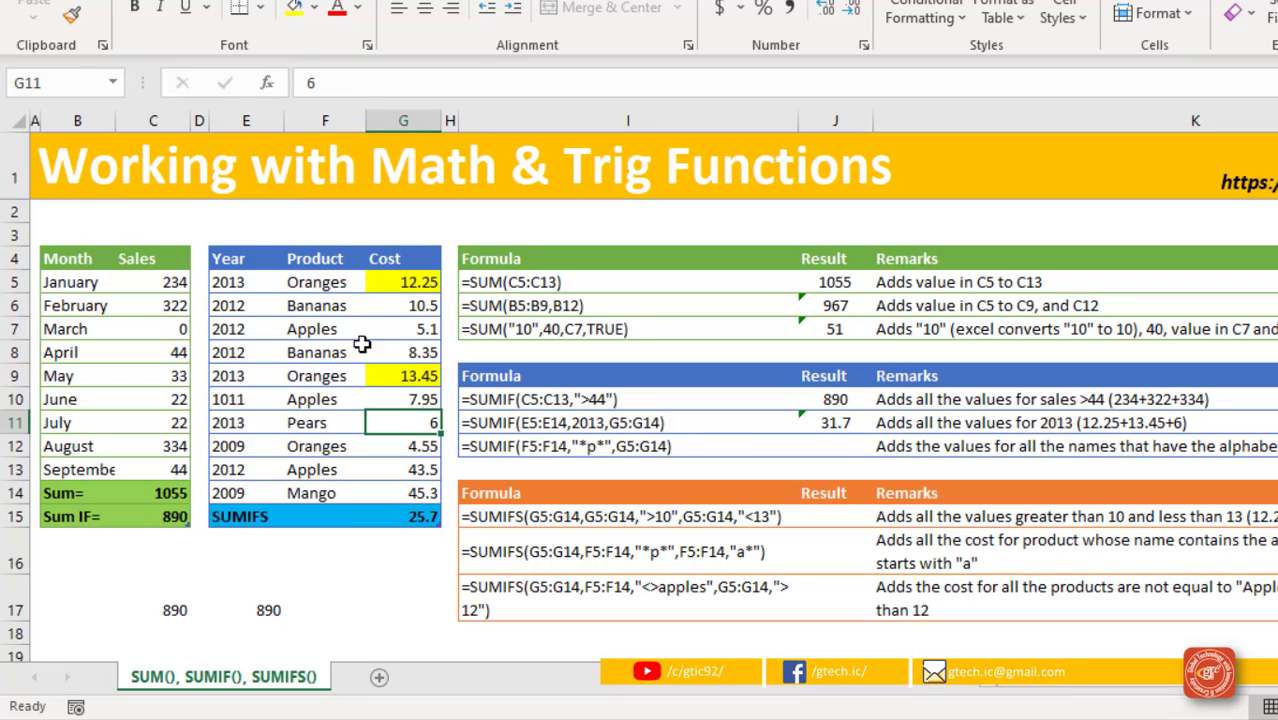
left_click(296, 8)
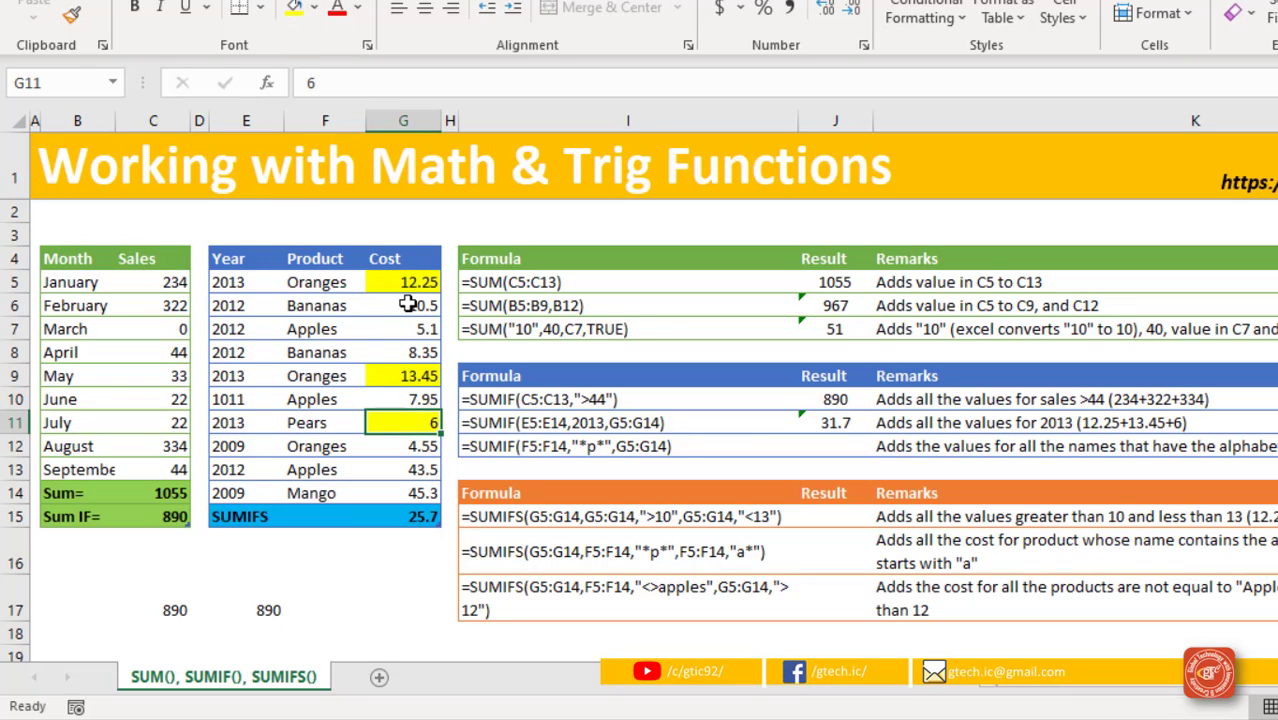
left_click(419, 376, "ctrl")
left_click(425, 284, "ctrl")
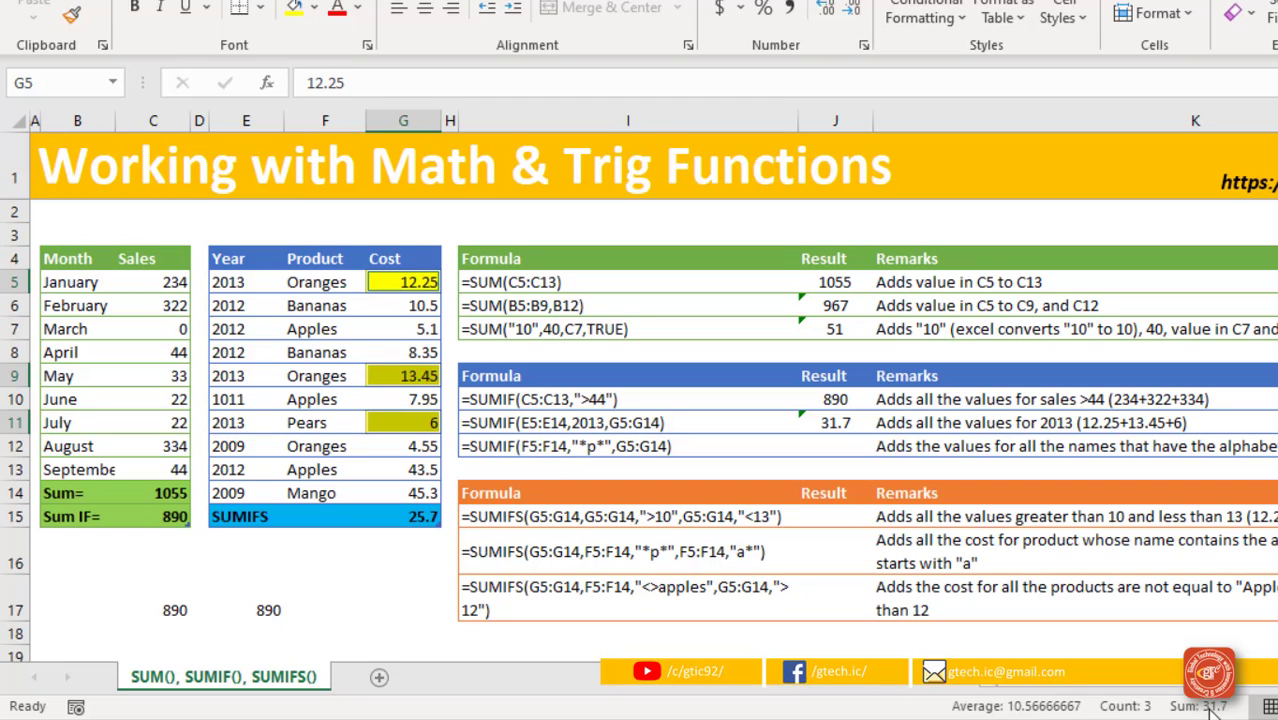
Start a SUMIF formula in result cell J12 with the products in F5:F14 as its criteria range
left_click(840, 447)
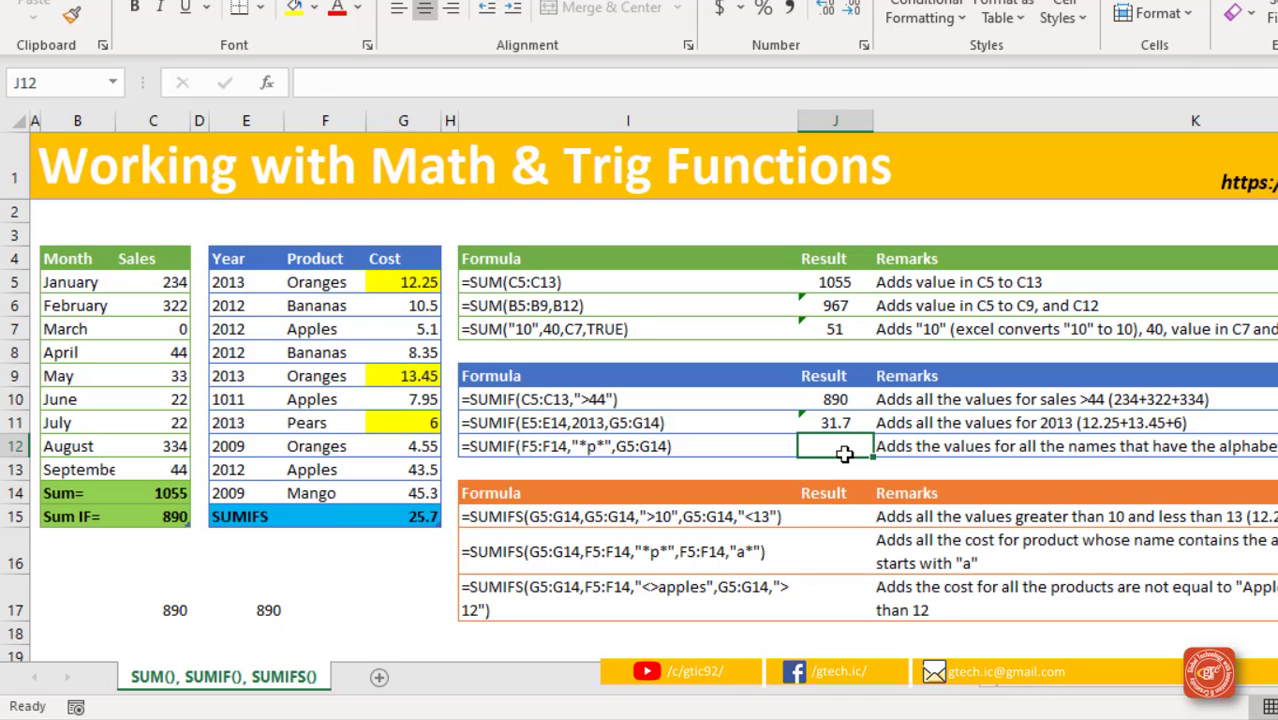
type("=sumf")
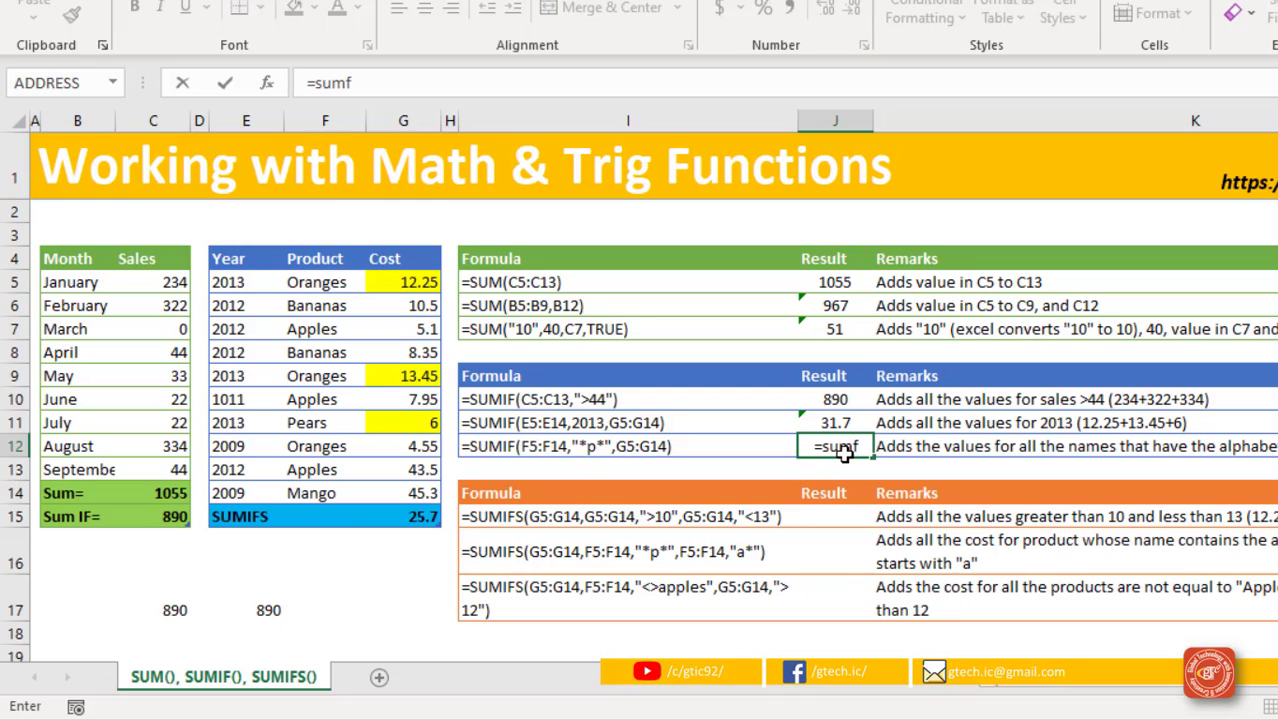
key("BackSpace")
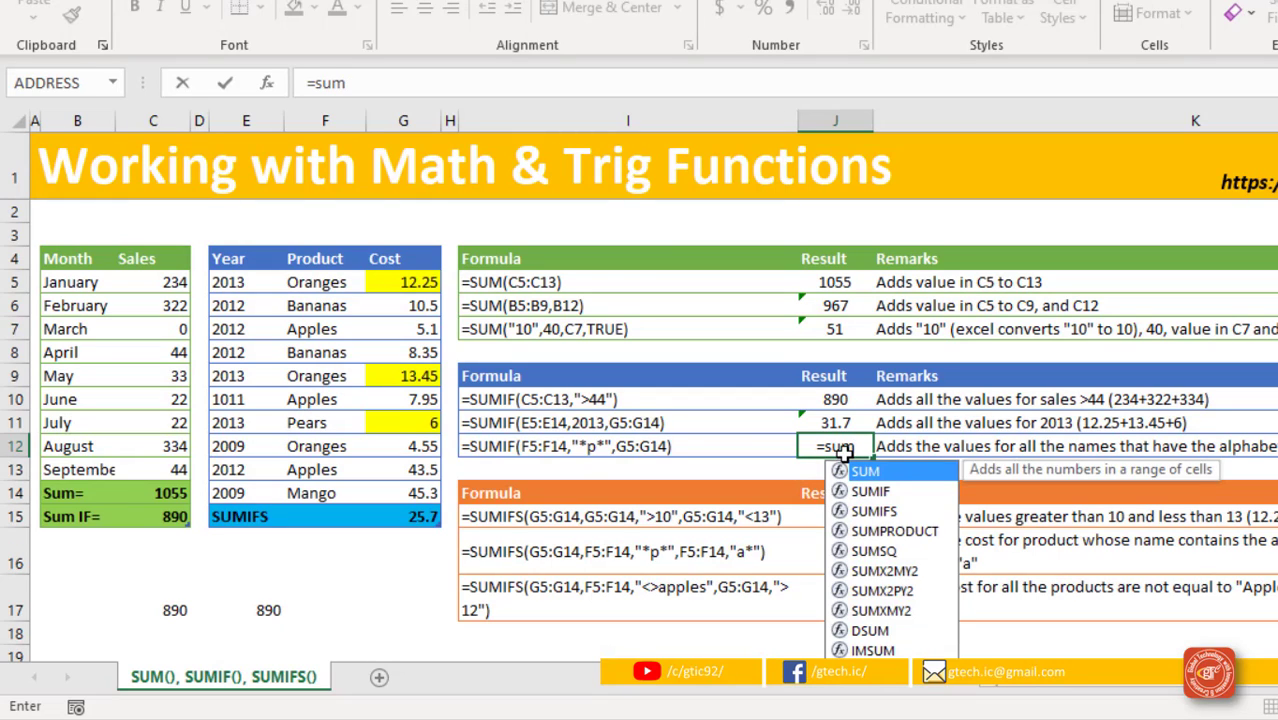
left_click(895, 494)
double_click(895, 494)
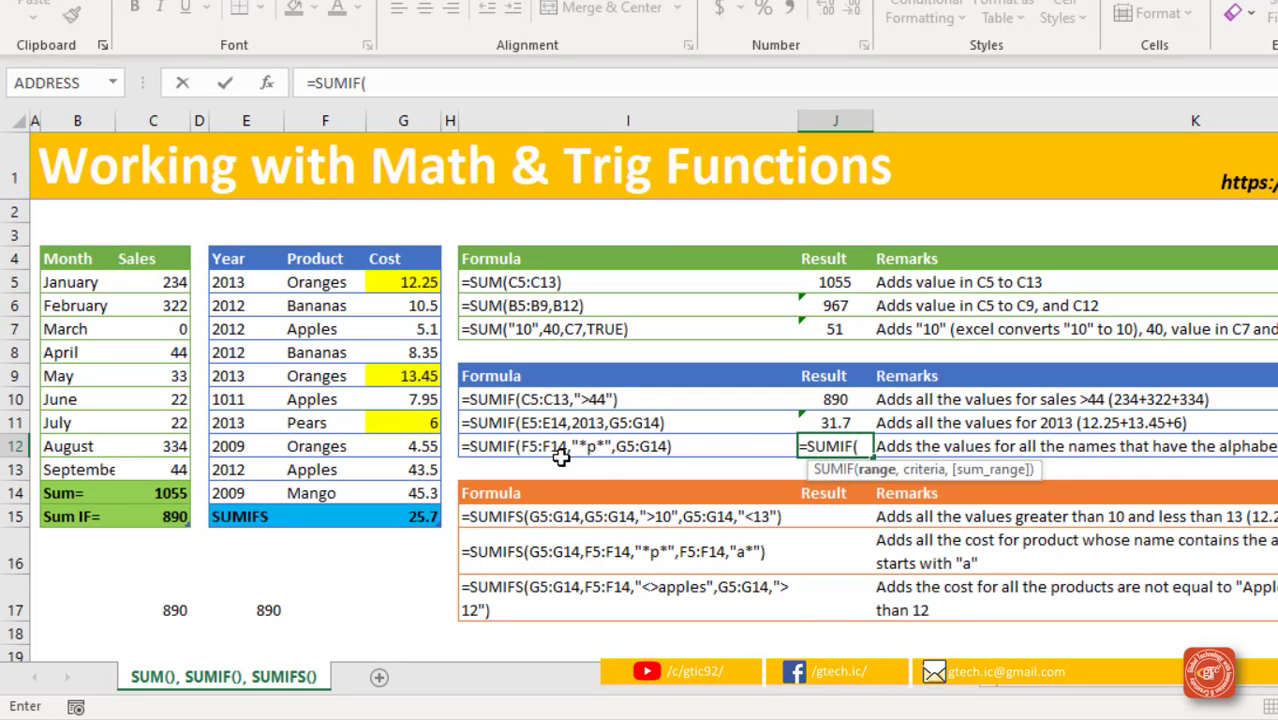
left_click_drag(320, 286, 326, 494)
type(",")
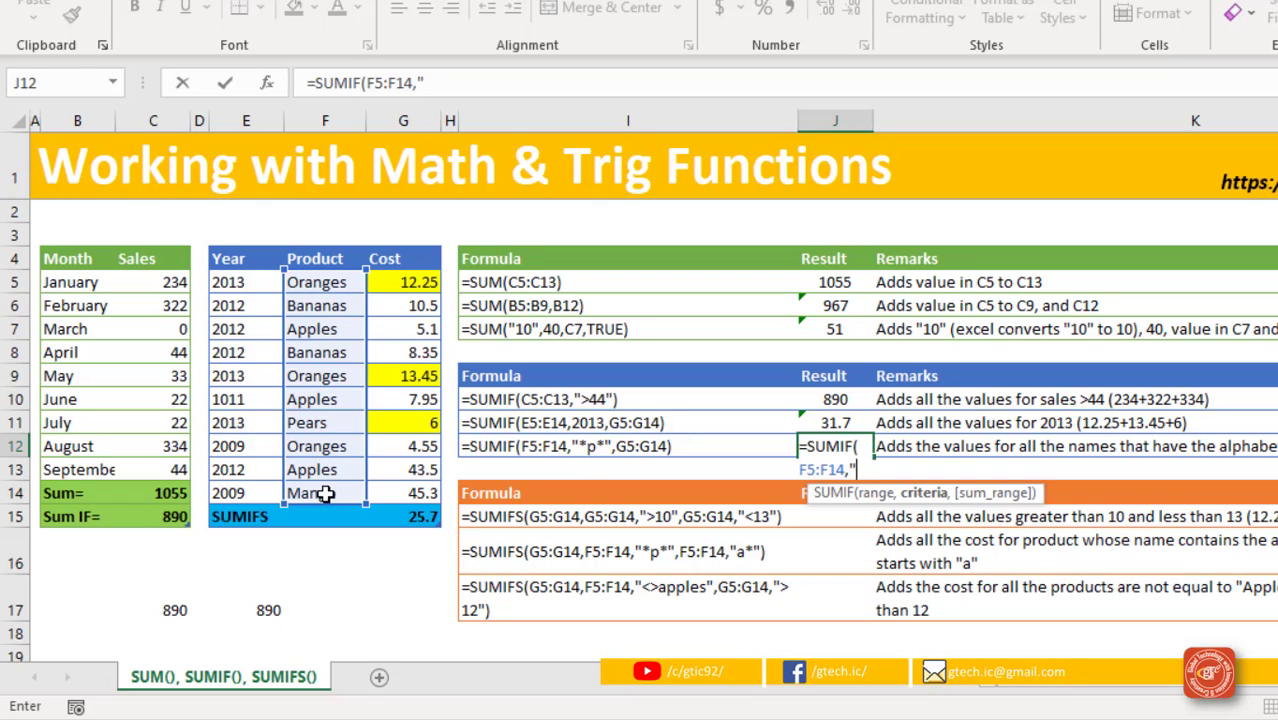
Complete the SUMIF formula in J12 with "*p*" as the criterion and the costs in G5:G14 as the sum range
type("*p*")
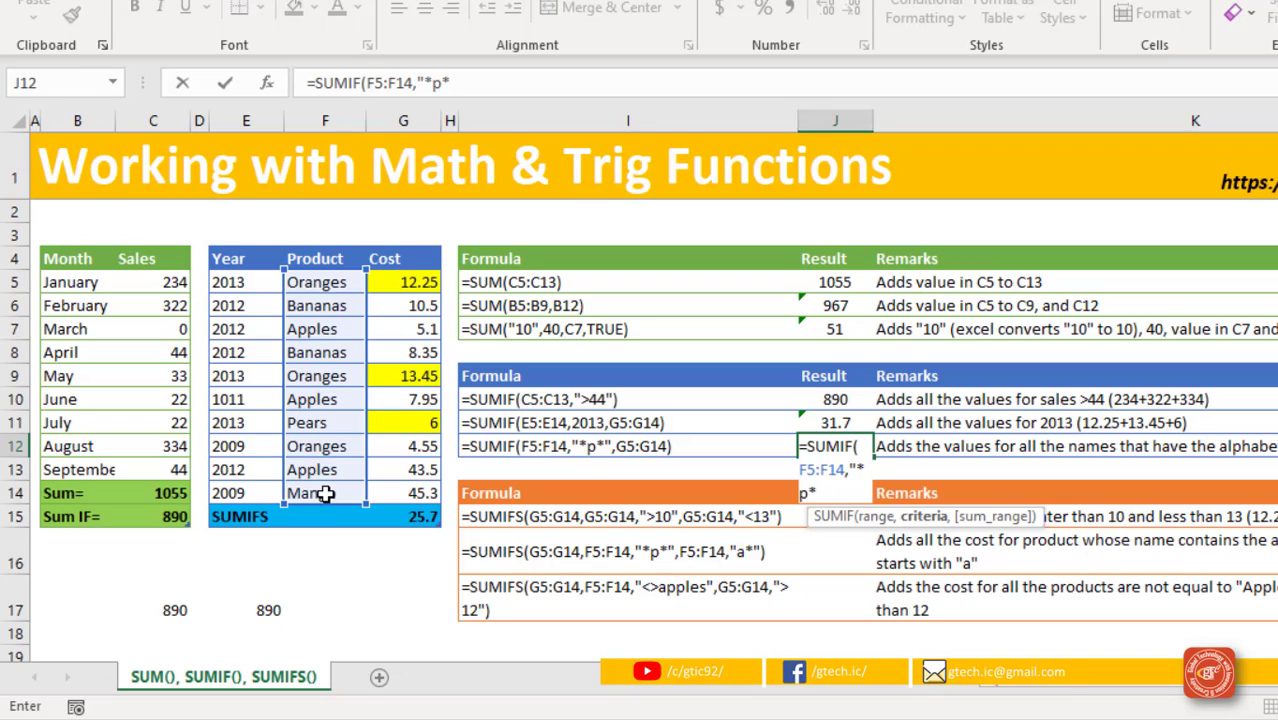
type("\",")
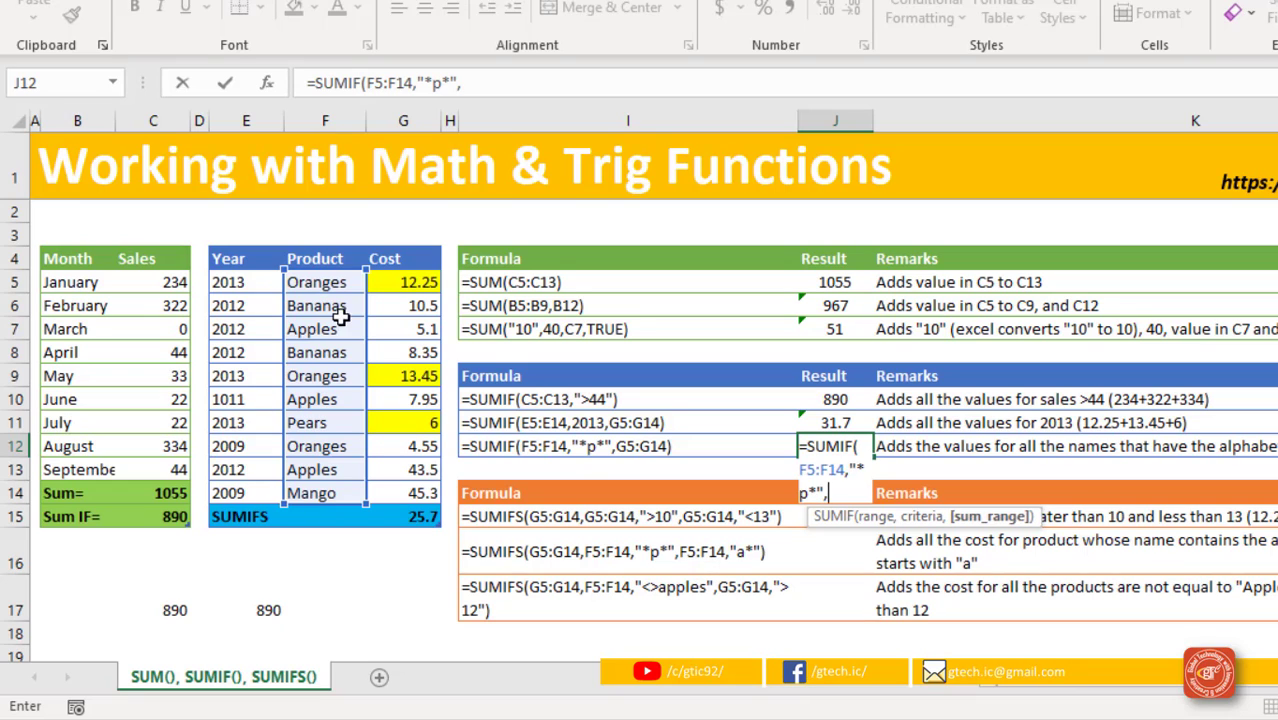
left_click_drag(407, 279, 445, 493)
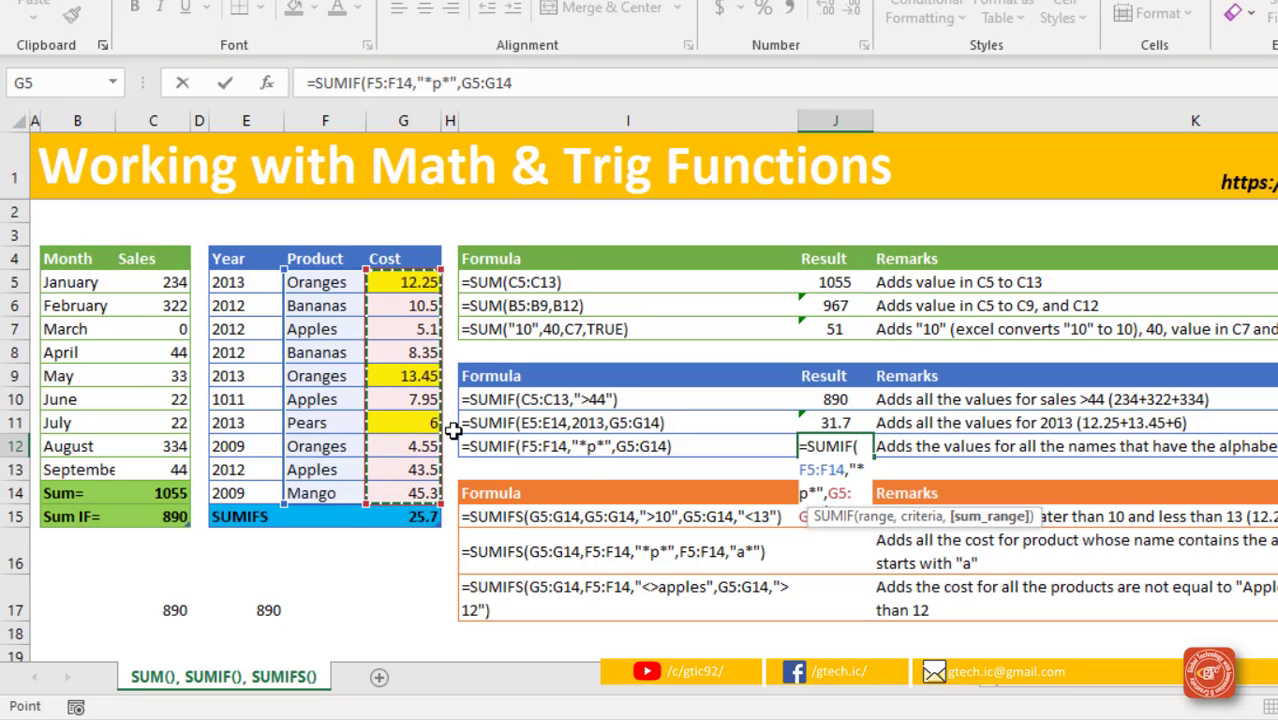
key("Return")
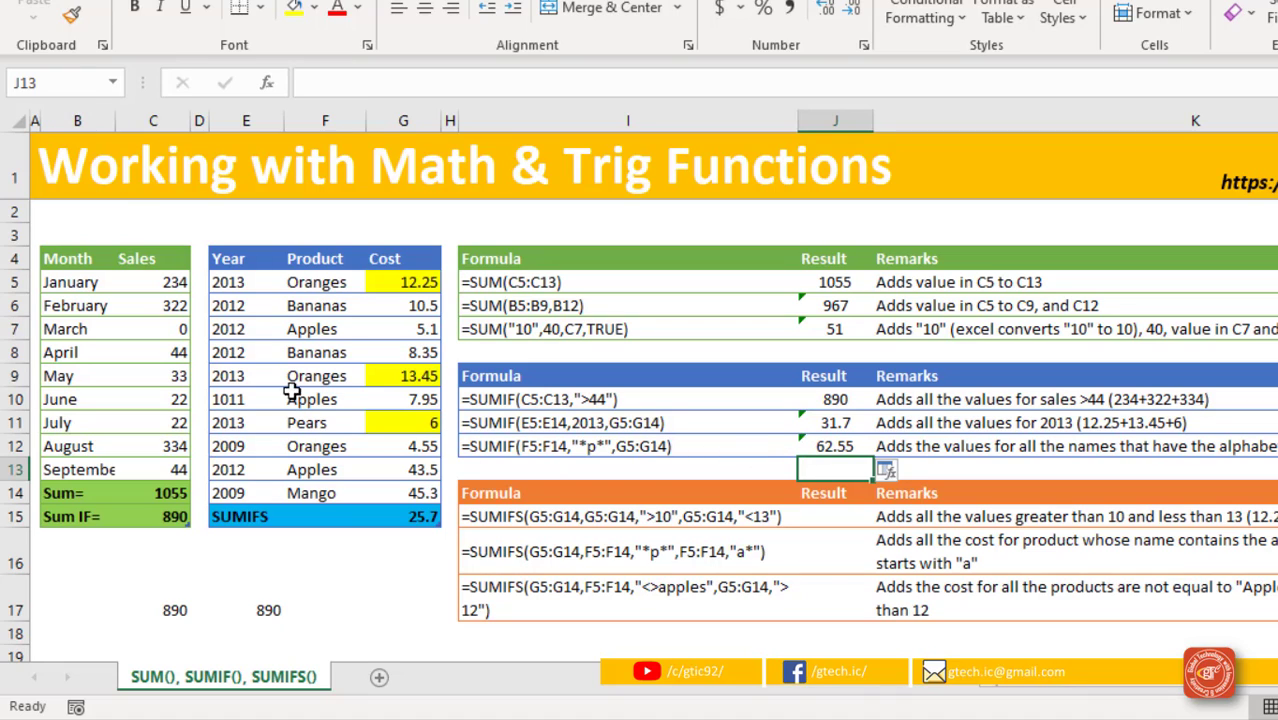
Select the product cells containing the letter p, F7, F10, F13 and F11, to point out the SUMIF matches
left_click(321, 330)
left_click(326, 399, "ctrl")
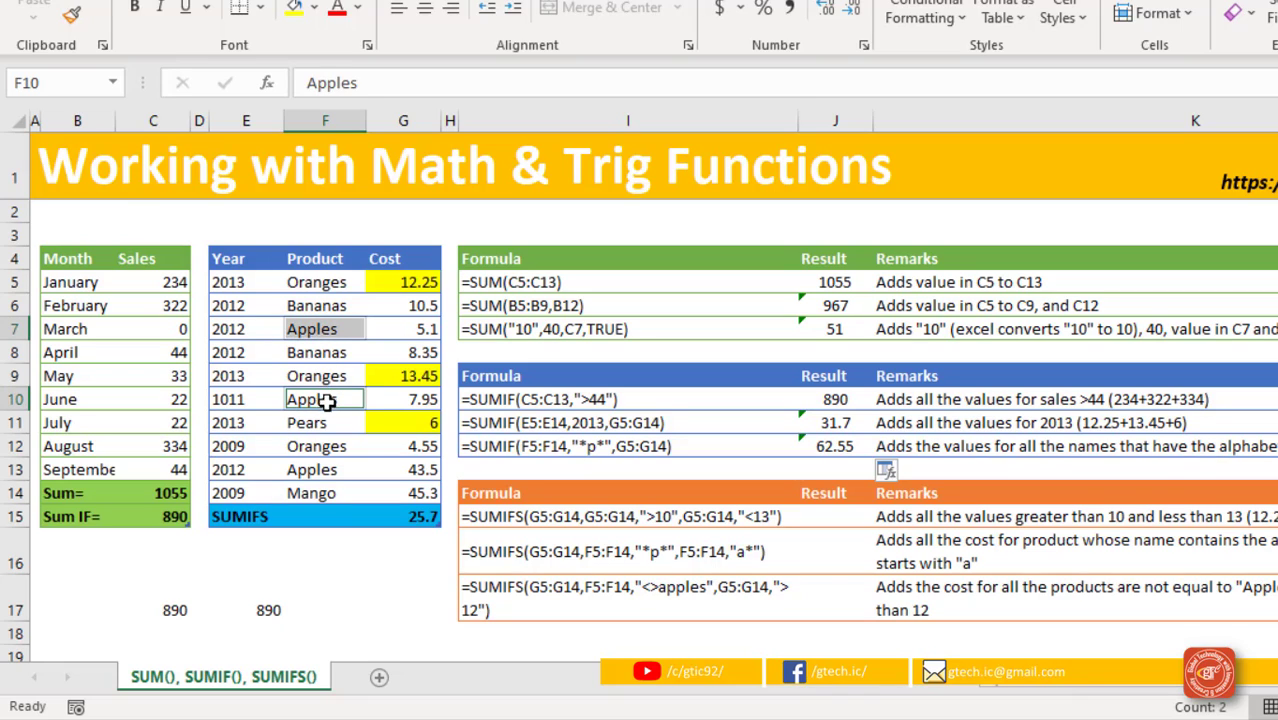
left_click(326, 469, "ctrl")
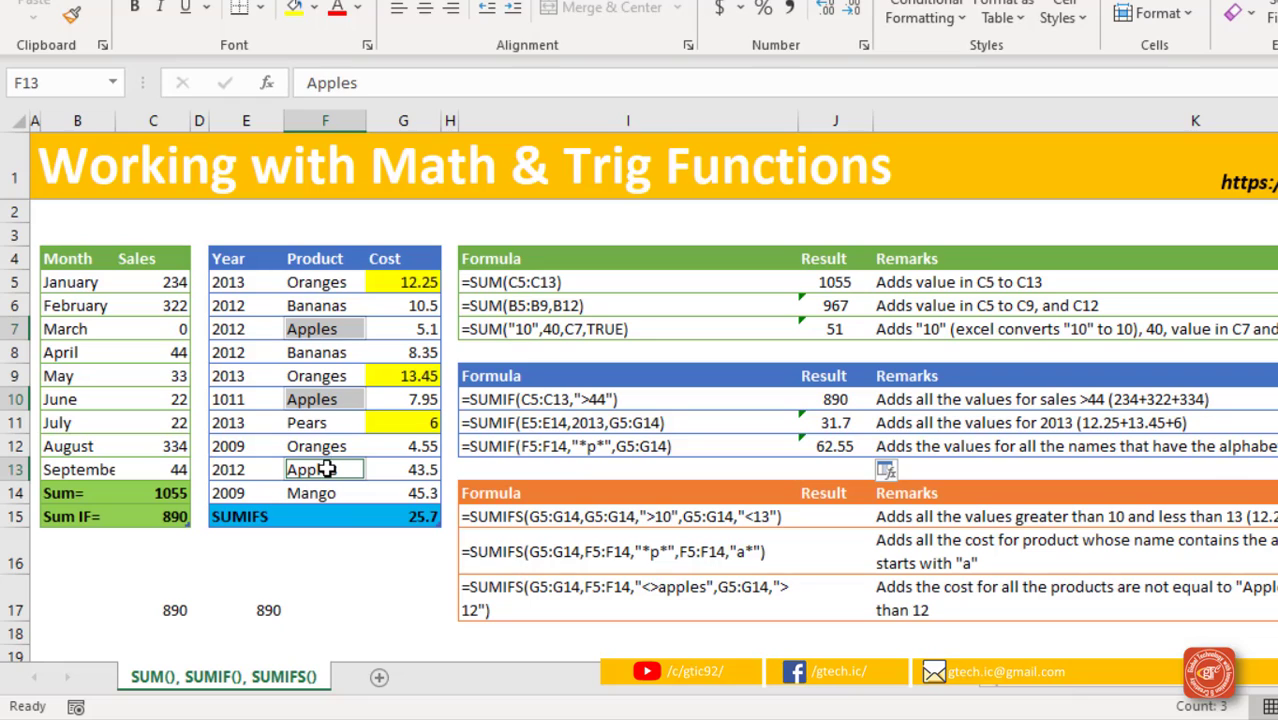
left_click(327, 424, "ctrl")
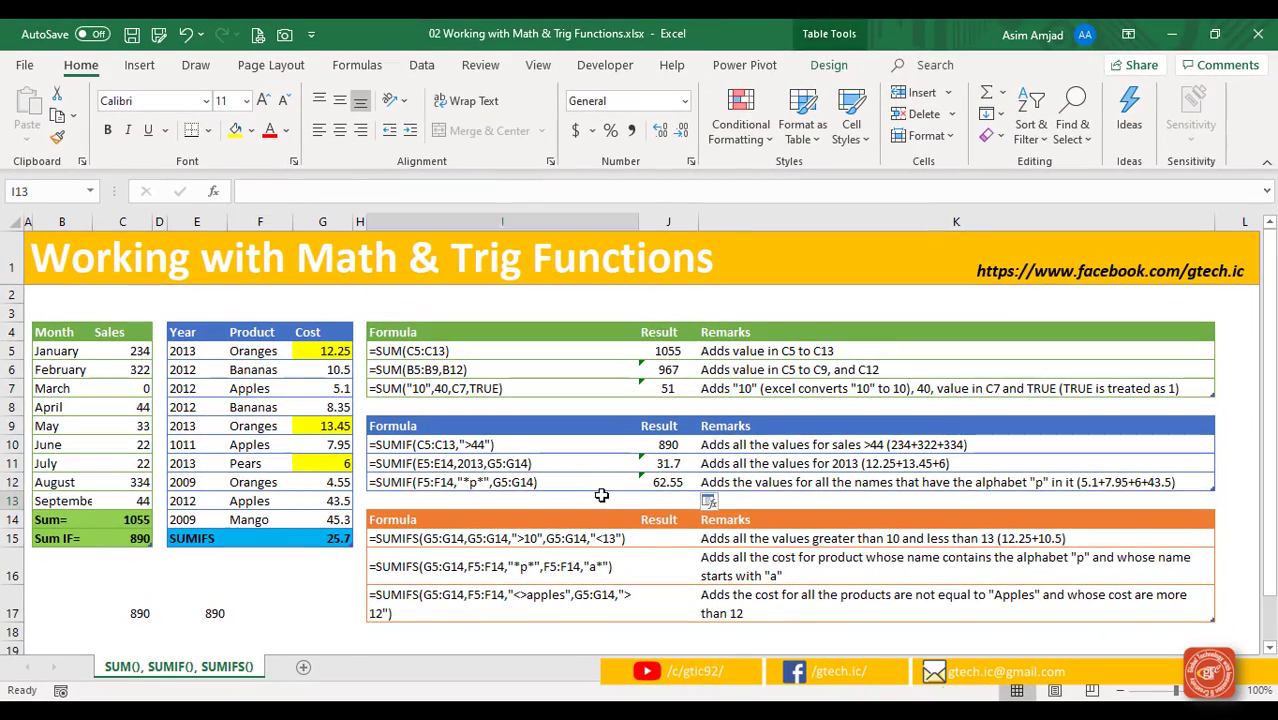
left_click(751, 464)
scroll(601, 495, "down", 2)
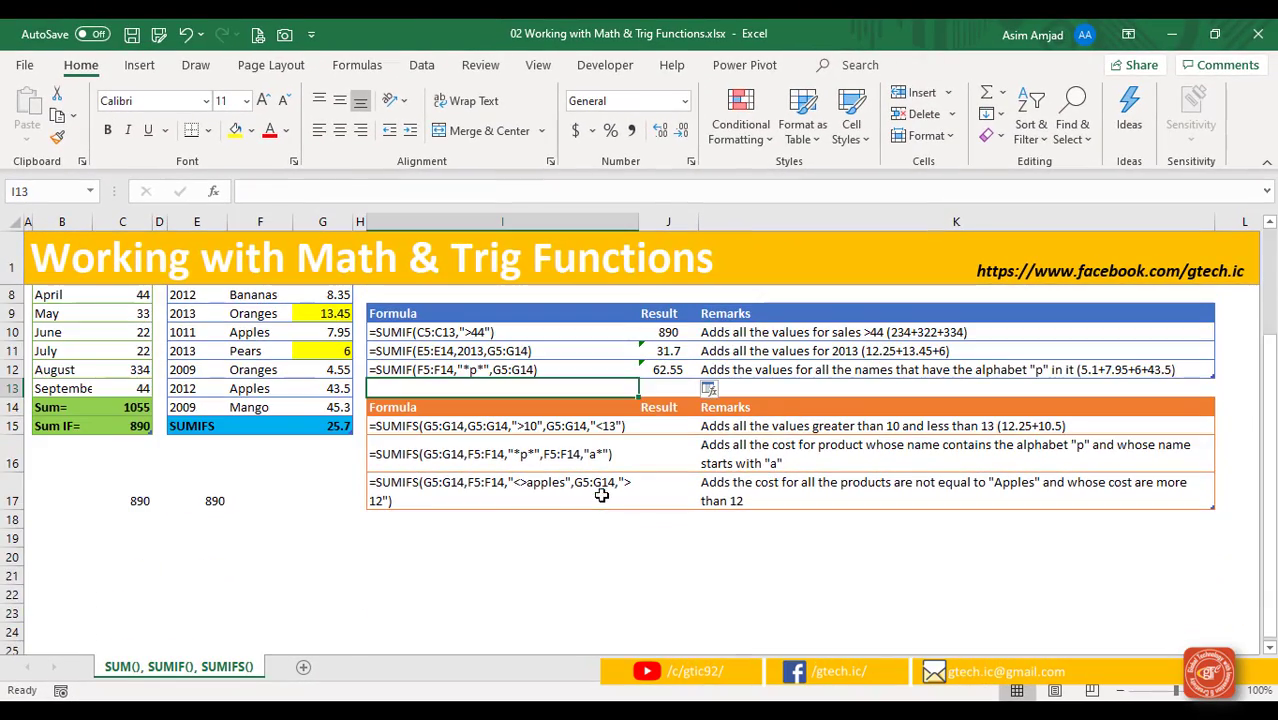
scroll(396, 524, "up", 2)
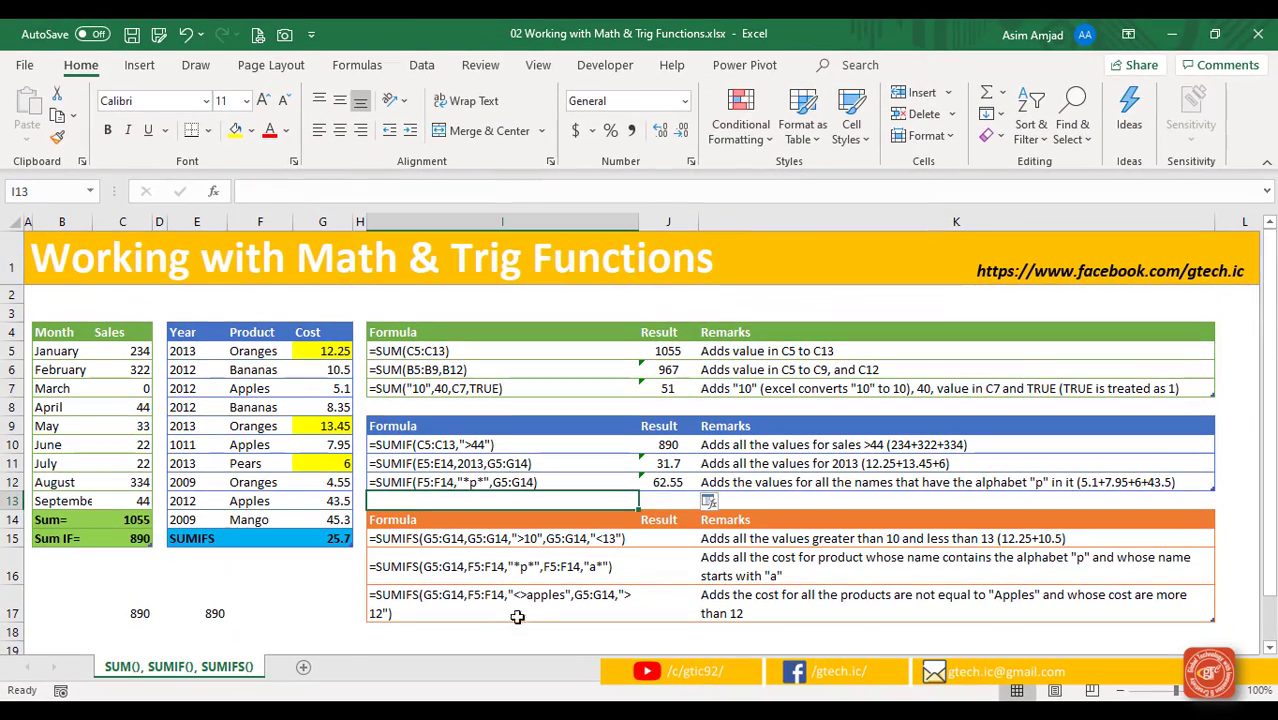
left_click(322, 614)
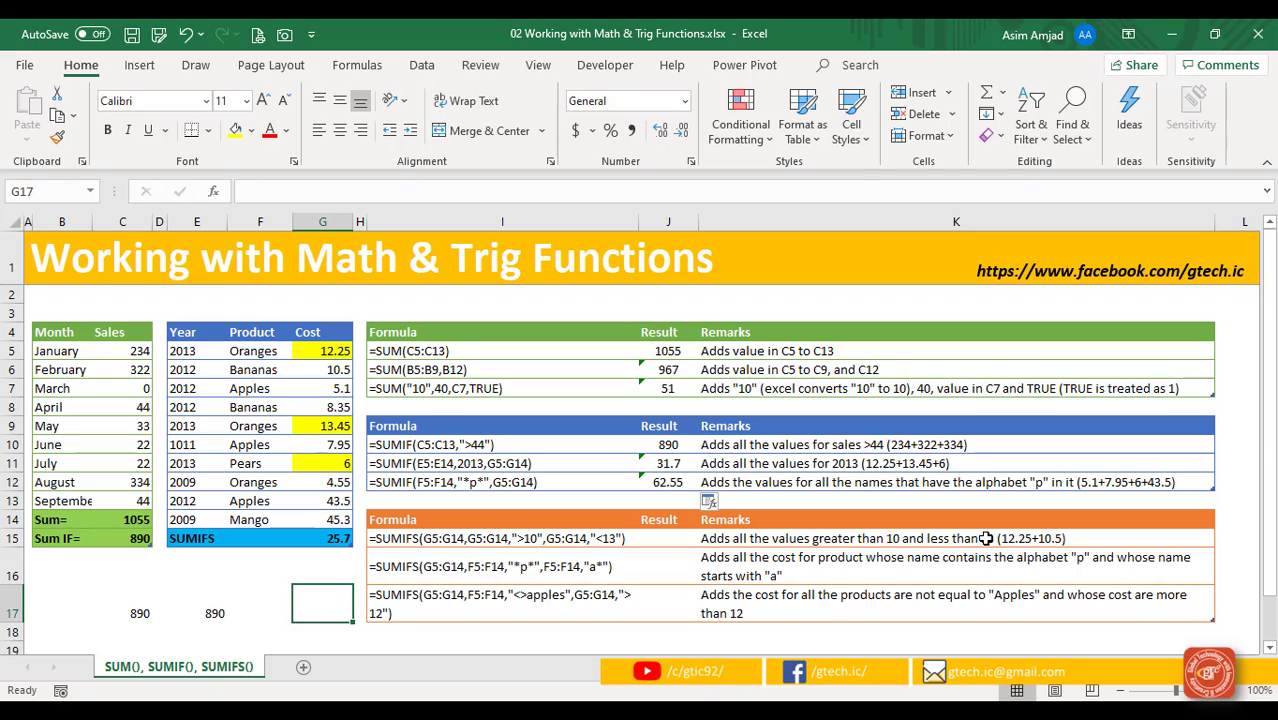
Start a SUMIFS formula in result cell J15 with the costs in G5:G14 as both sum range and first criteria range
left_click(654, 539)
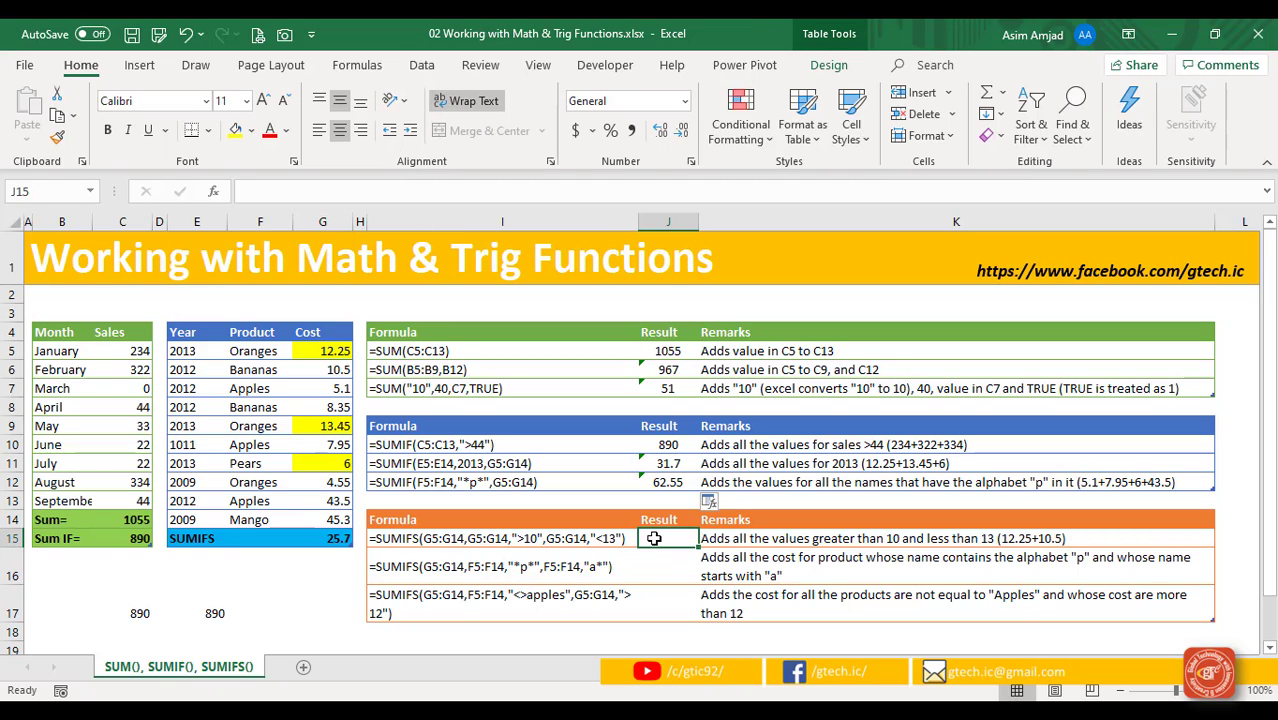
type("=sum")
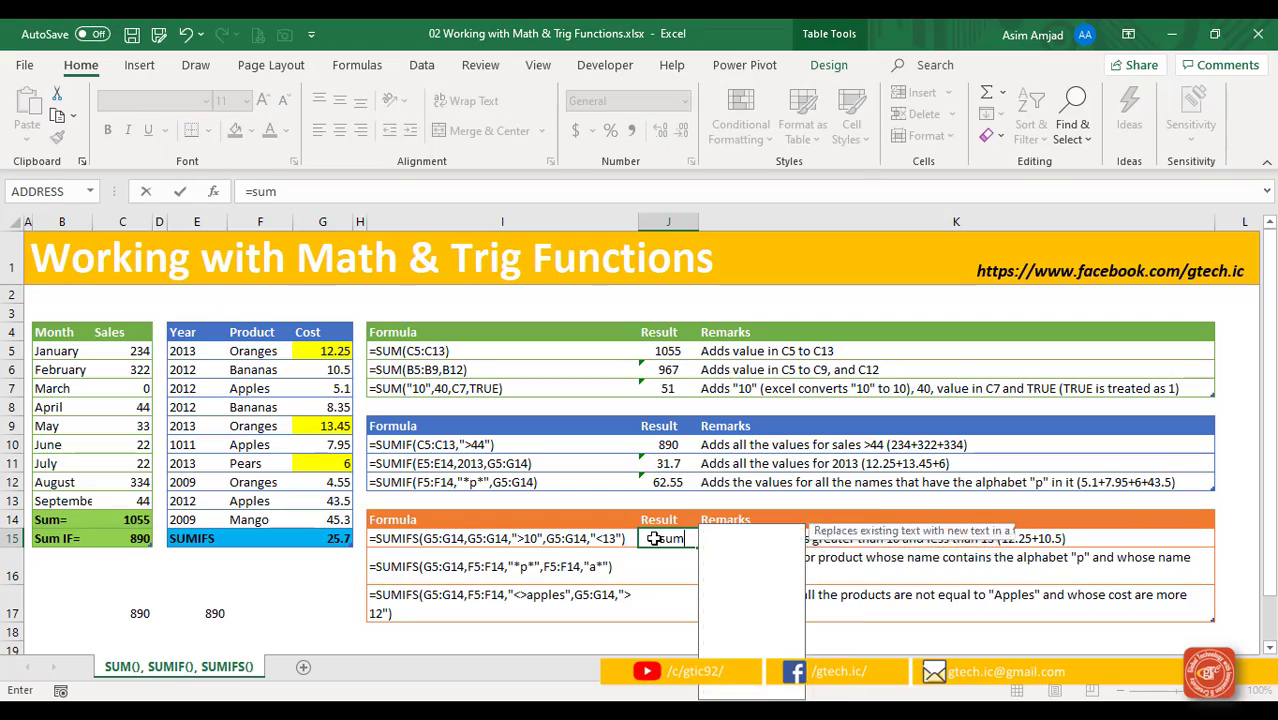
type("if")
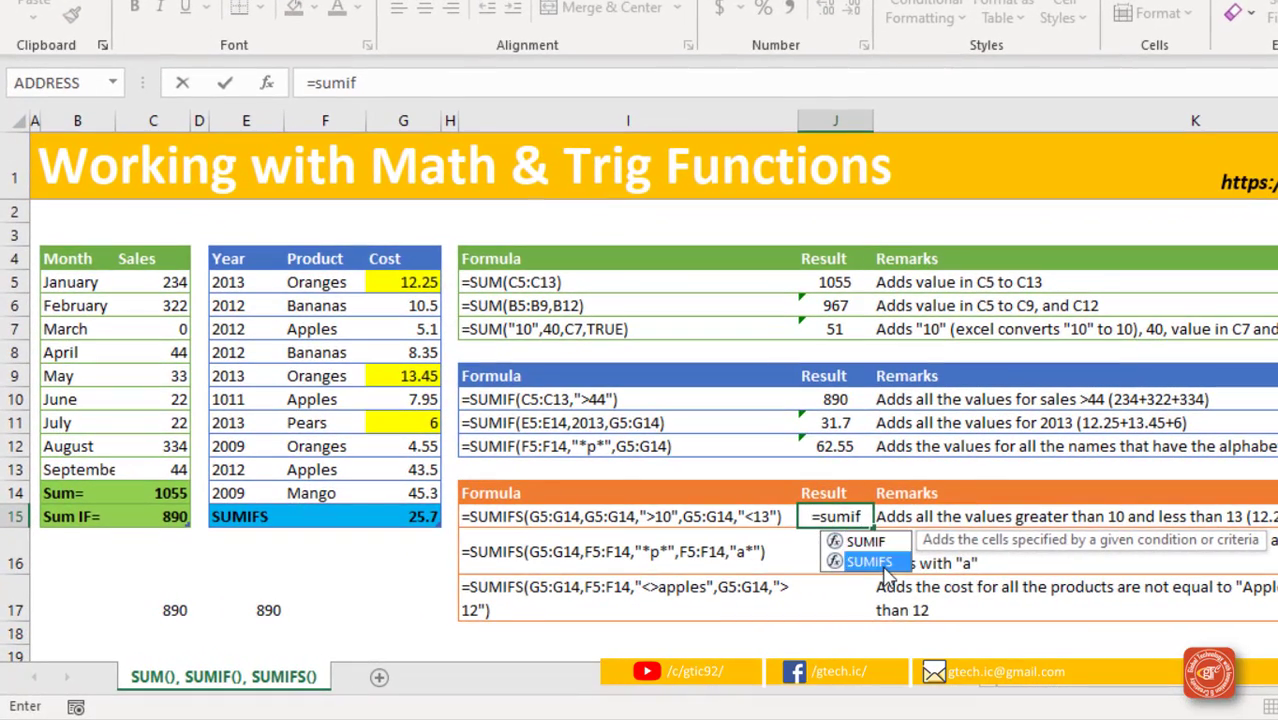
double_click(878, 563)
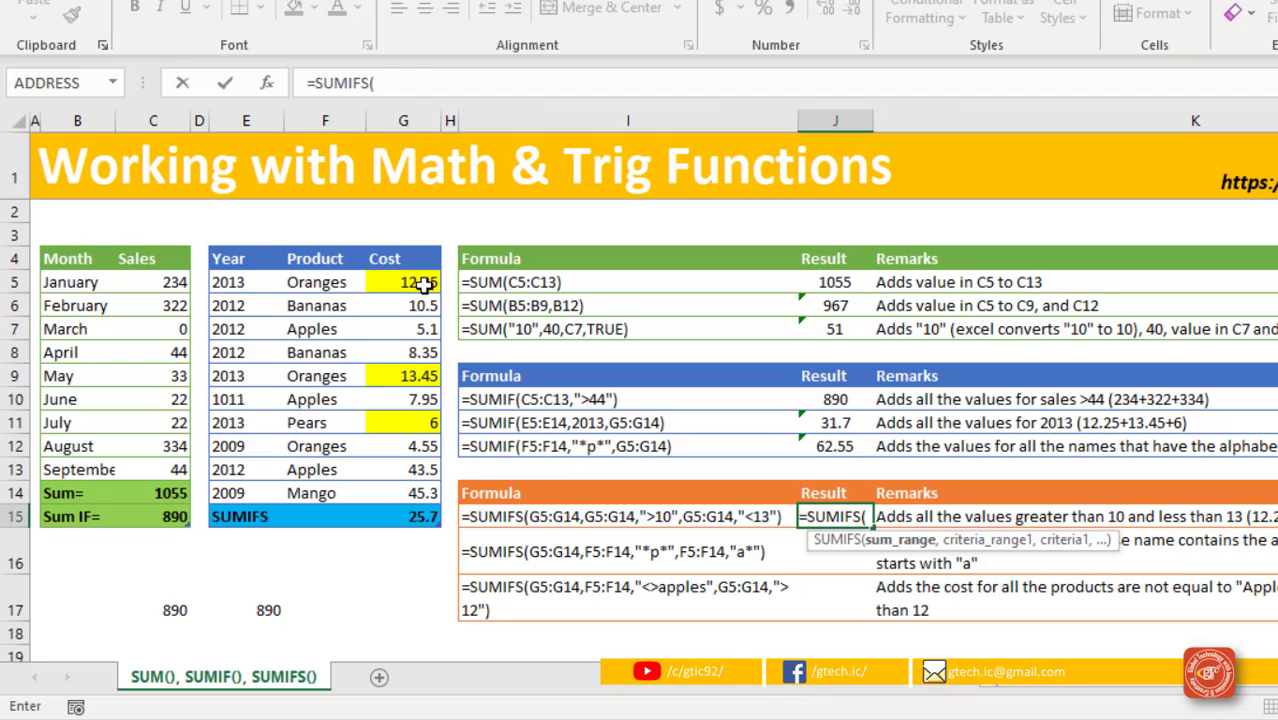
left_click_drag(420, 283, 420, 491)
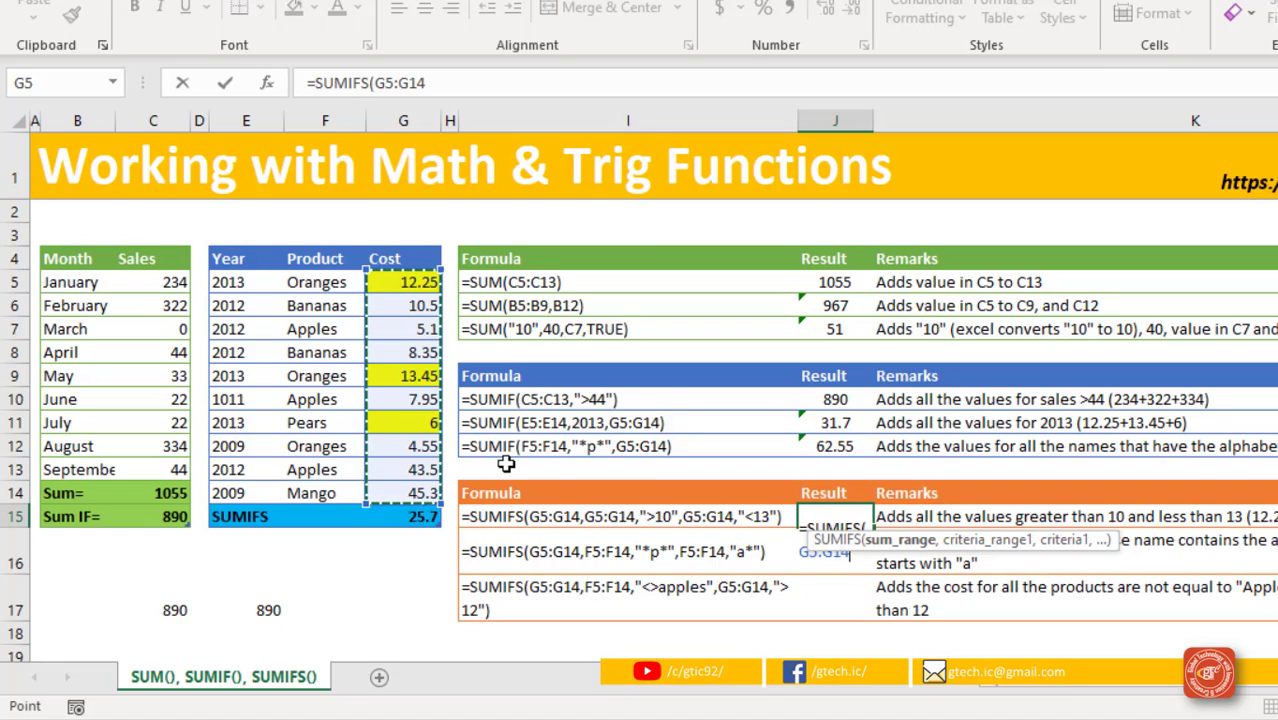
type(",")
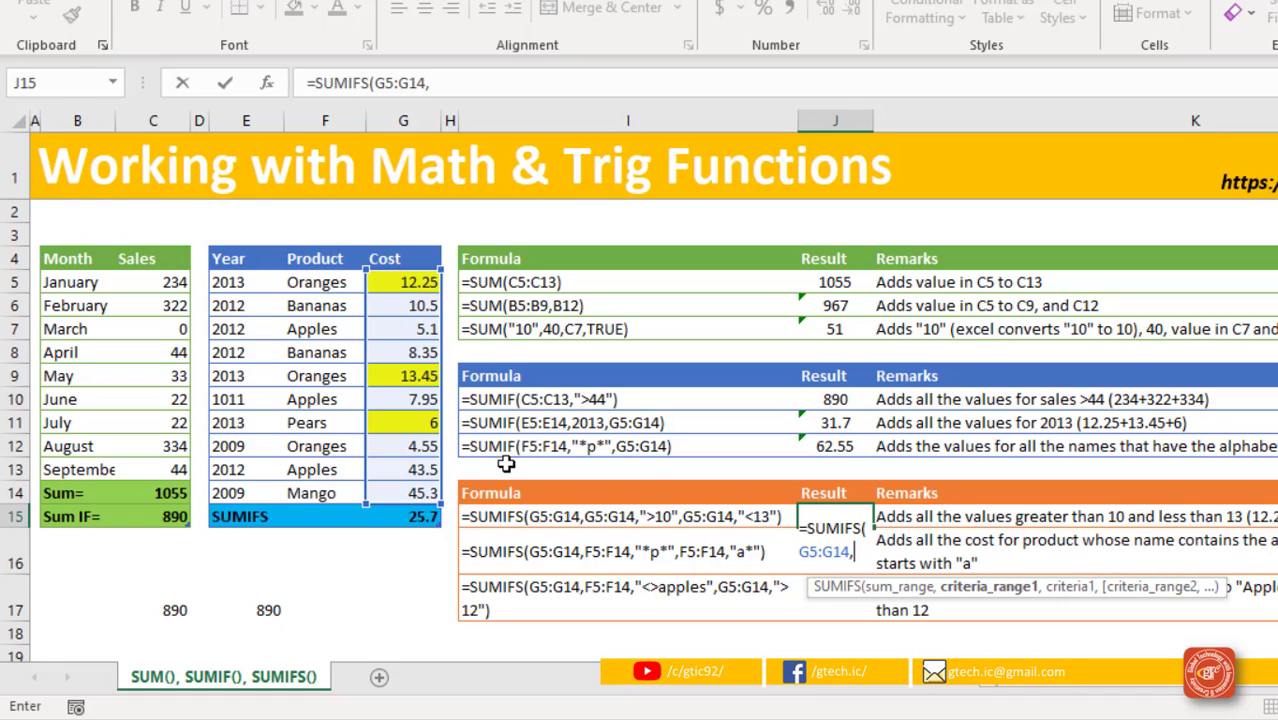
left_click_drag(410, 283, 392, 493)
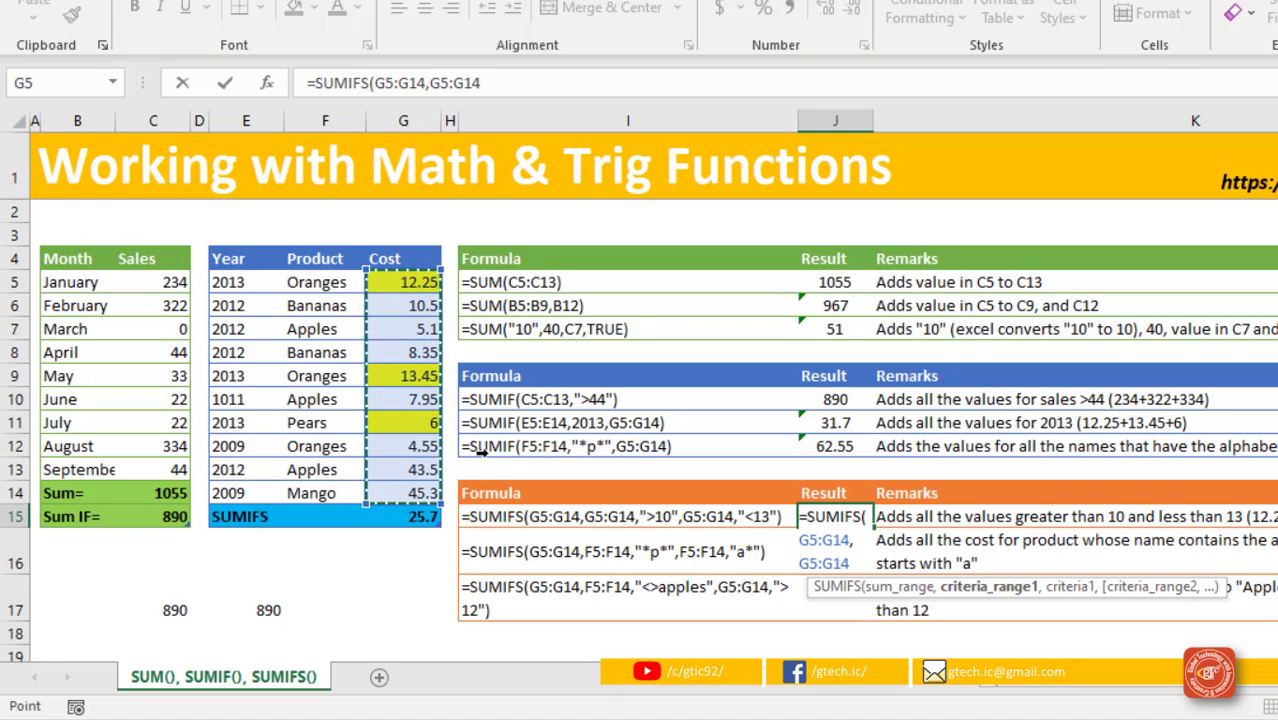
Add the criterion ">10" and a second criteria range G5:G14 with "<13" to the SUMIFS formula in J15, and try to enter it
type("\">10\"")
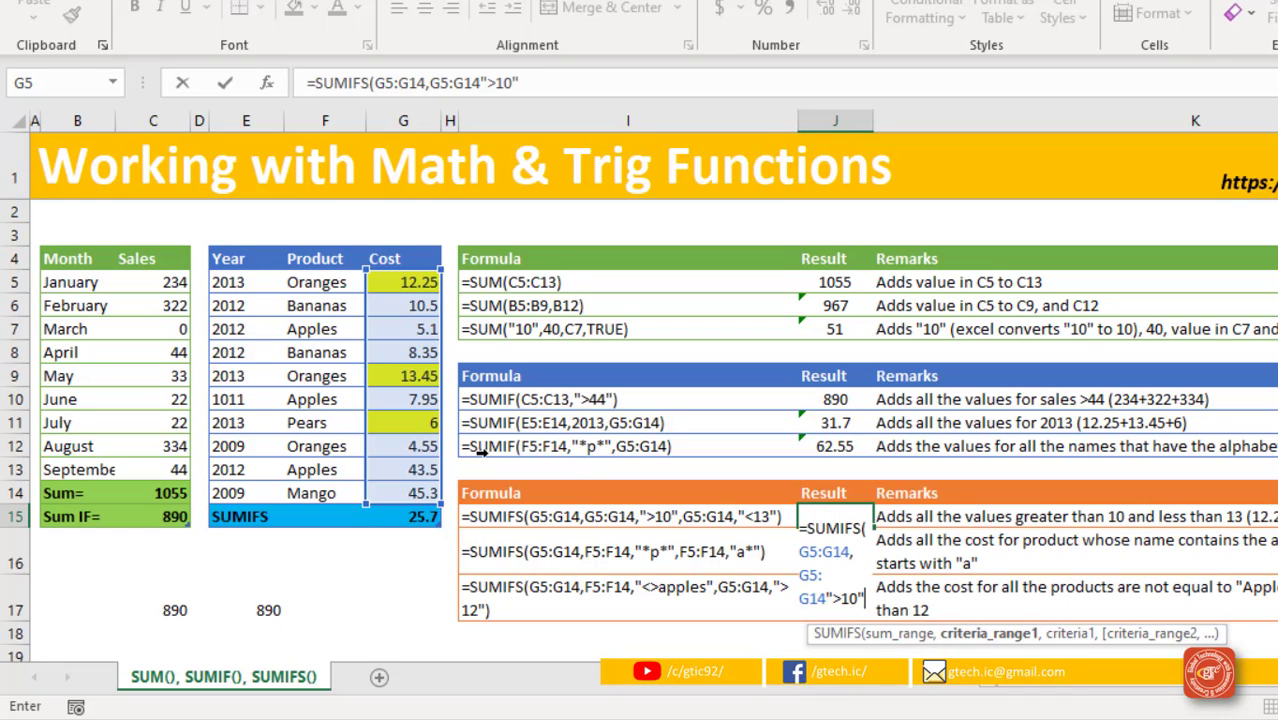
type(",")
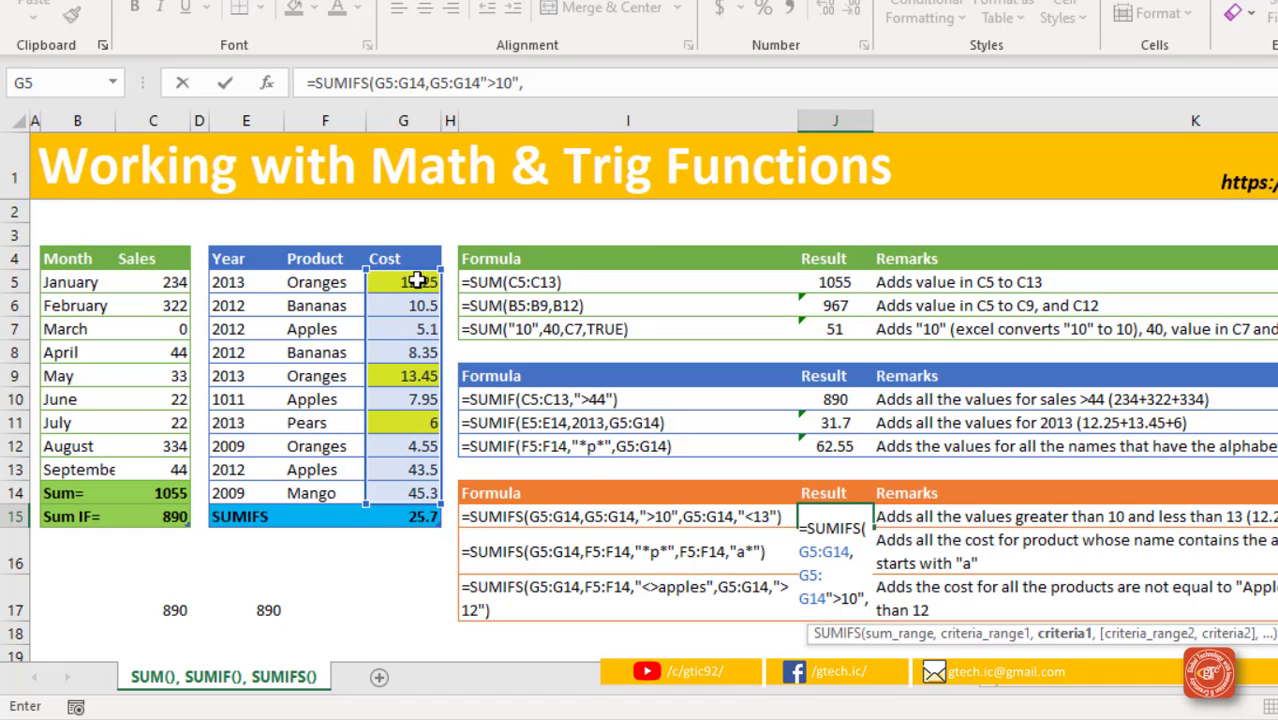
left_click_drag(410, 285, 404, 492)
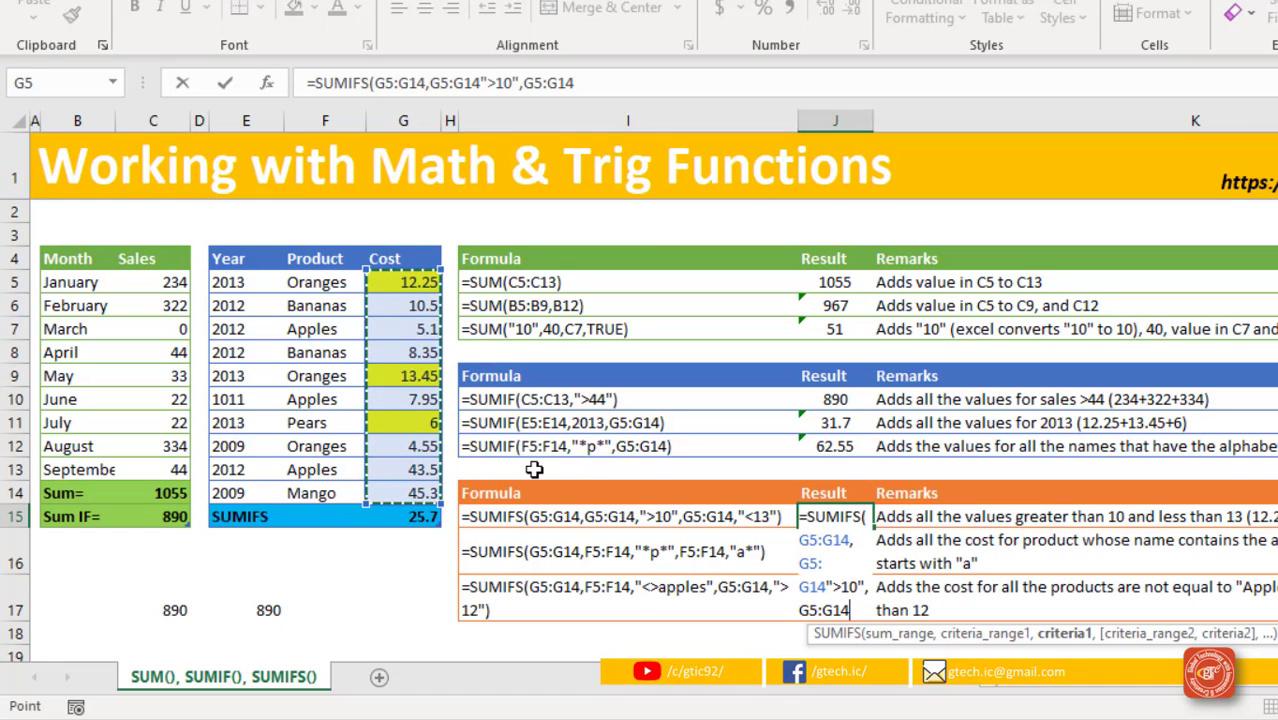
type(",\"")
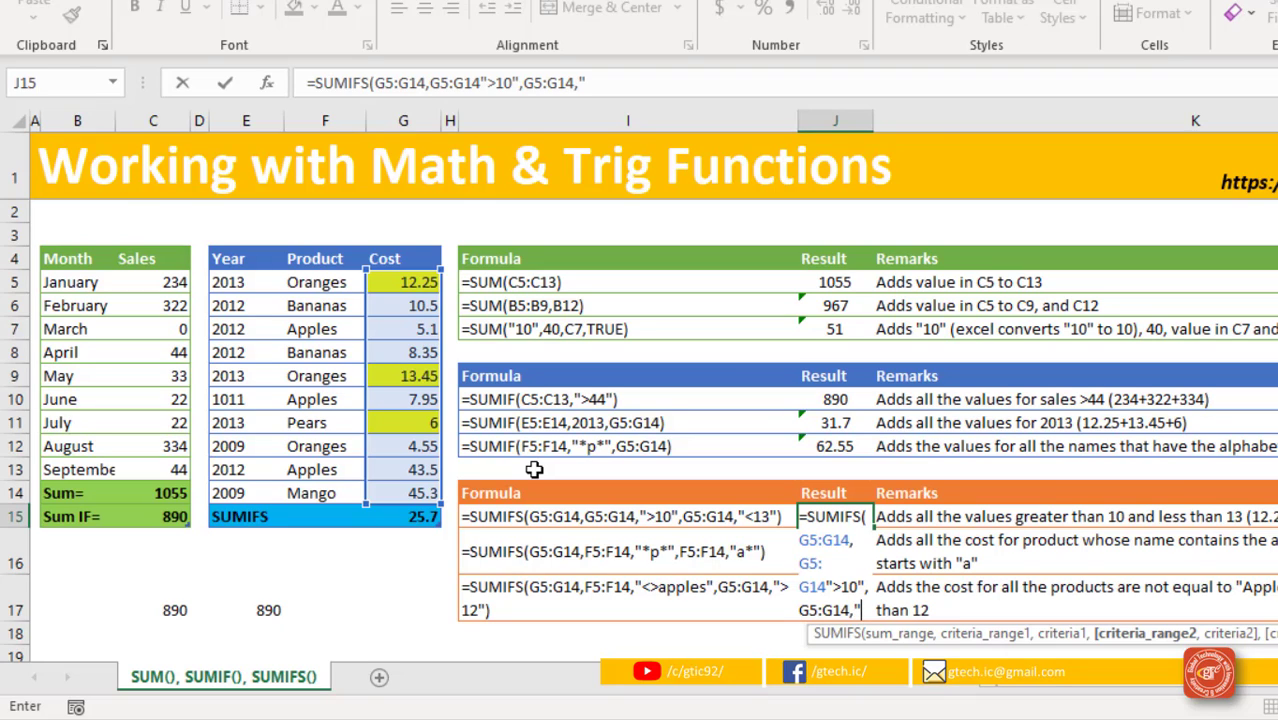
type("<13\"")
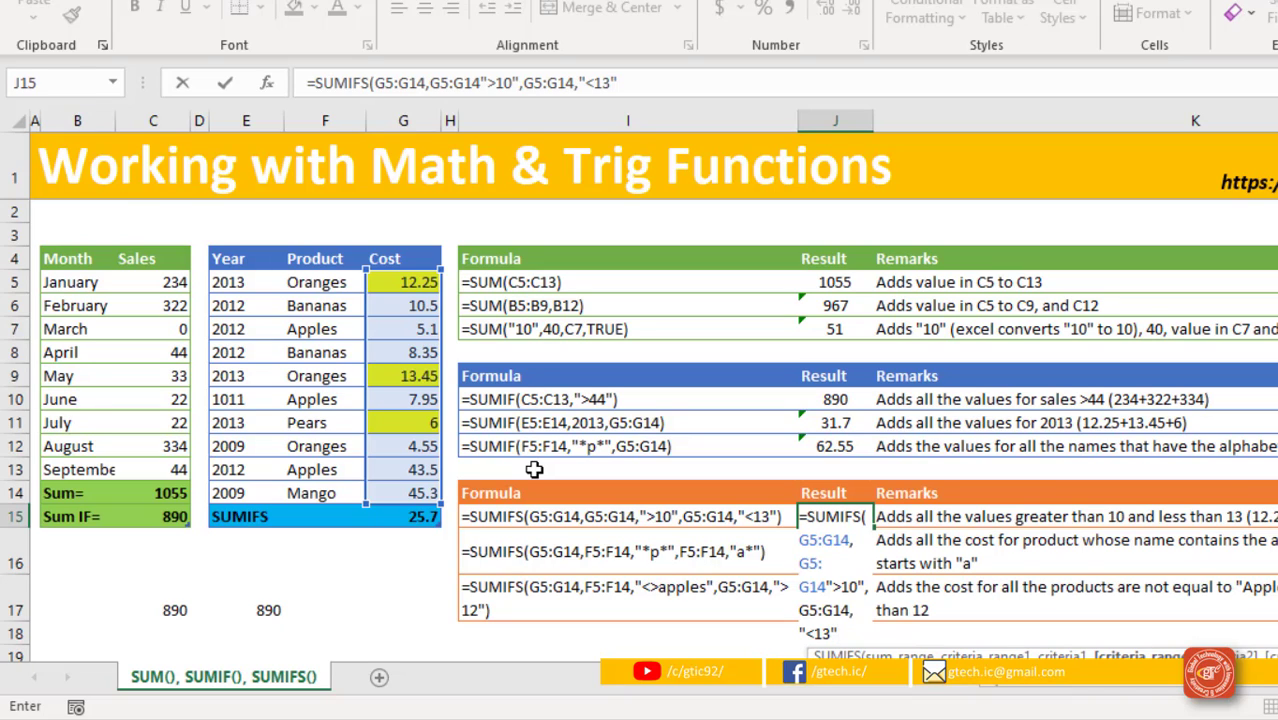
key("Return")
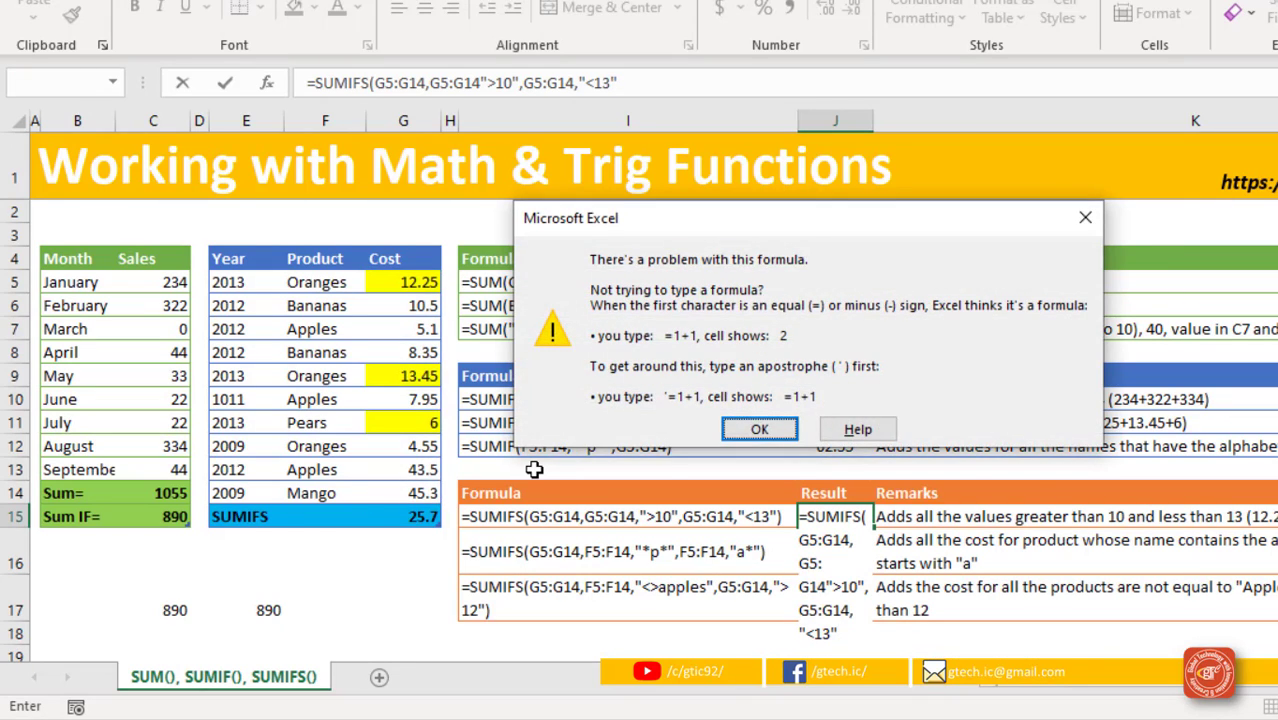
Insert the missing comma before ">10" in the J15 formula, enter it, and clear the auto-filled cells J16:J17
key("Return")
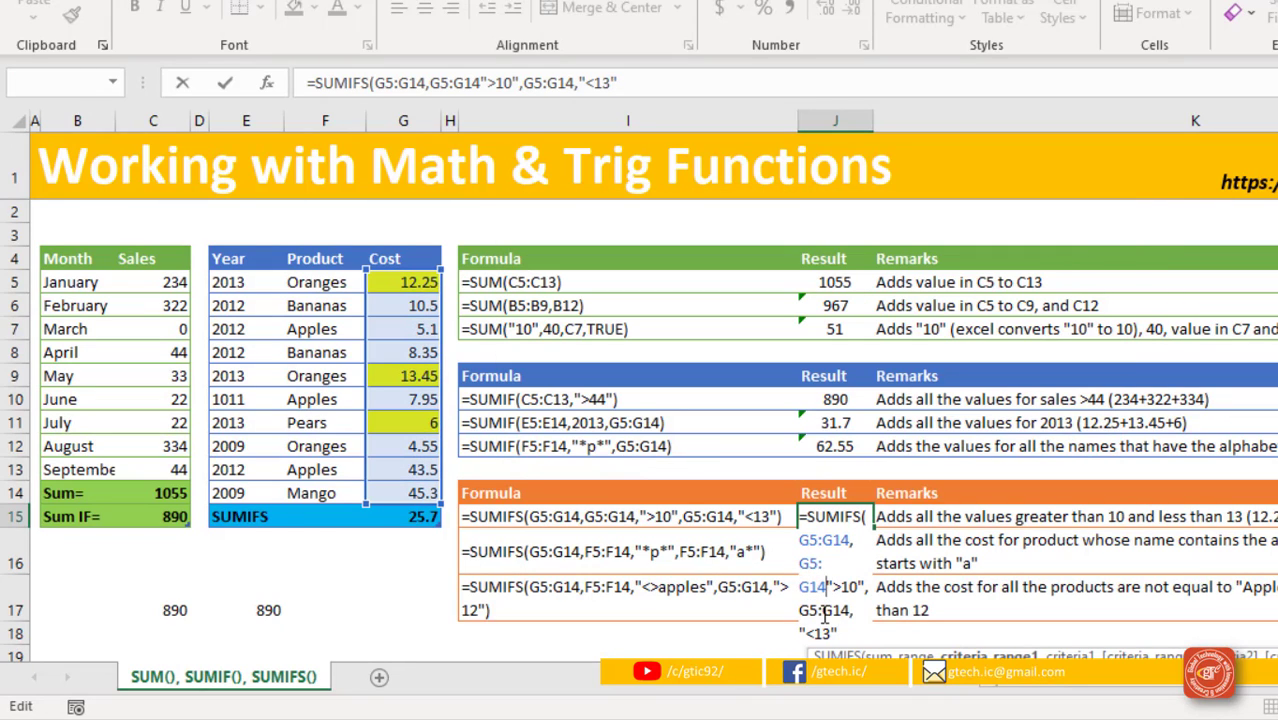
type(",")
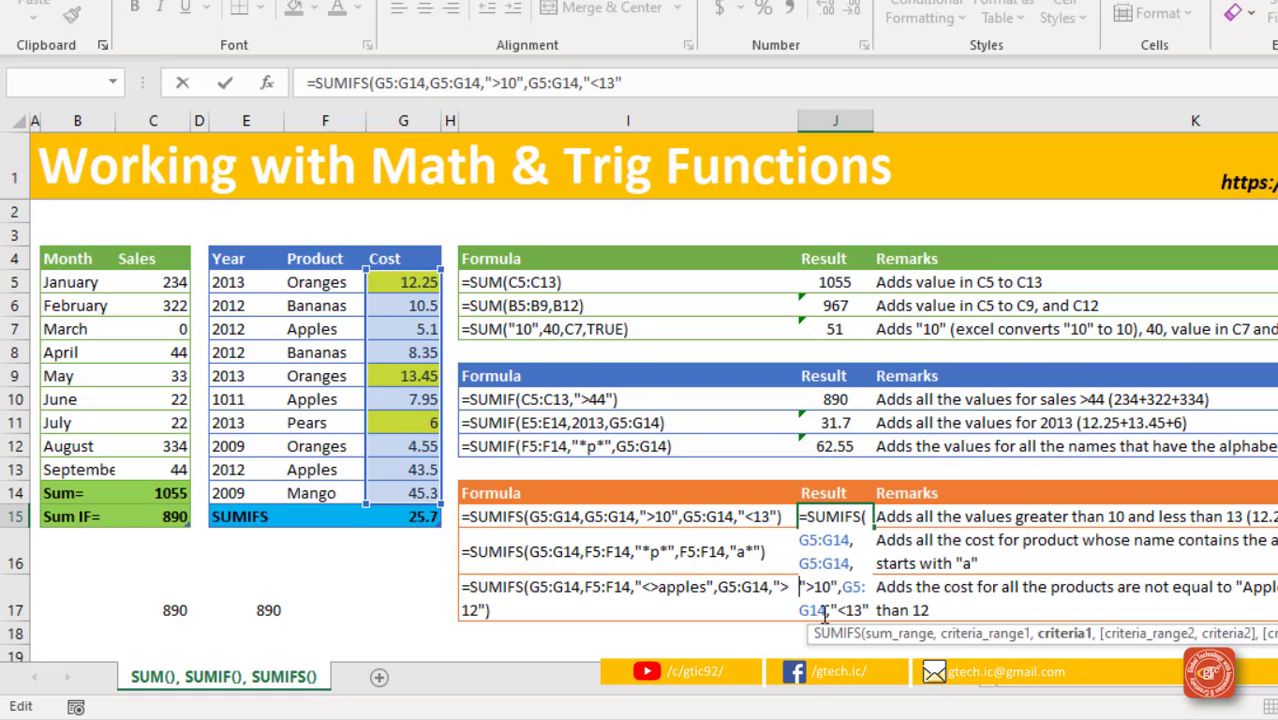
key("Return")
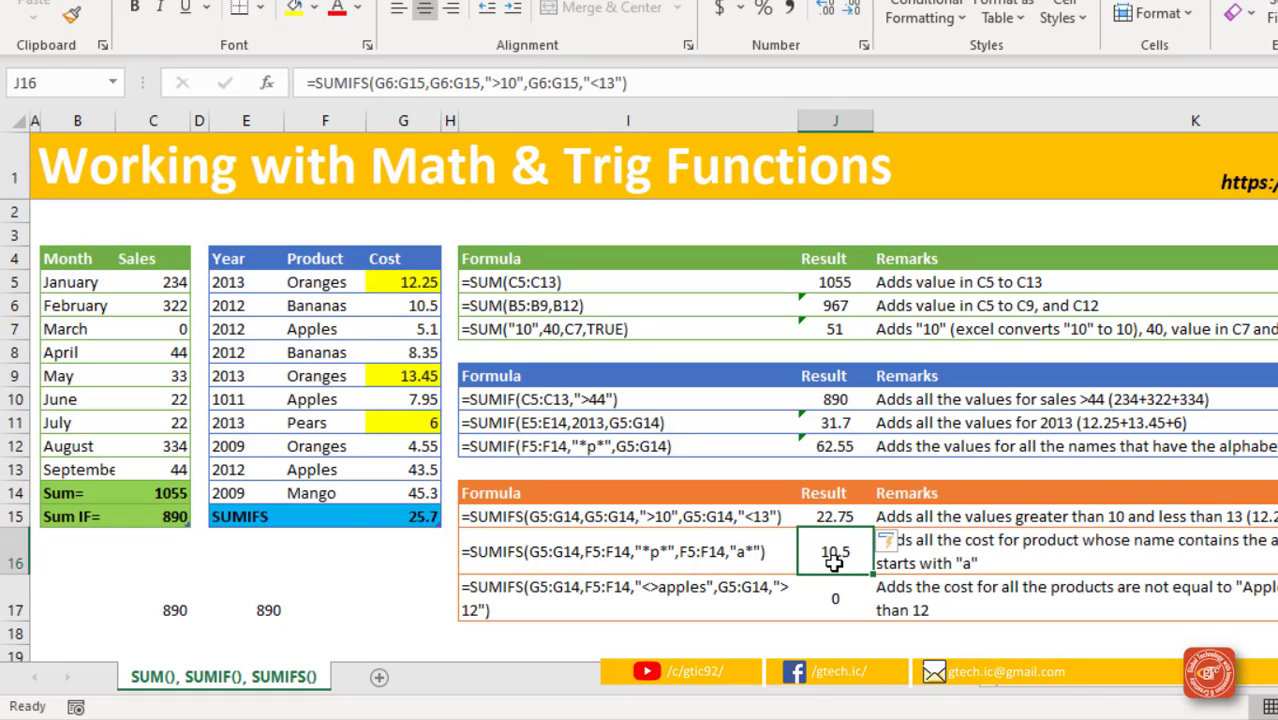
left_click_drag(834, 560, 829, 616)
key("Delete")
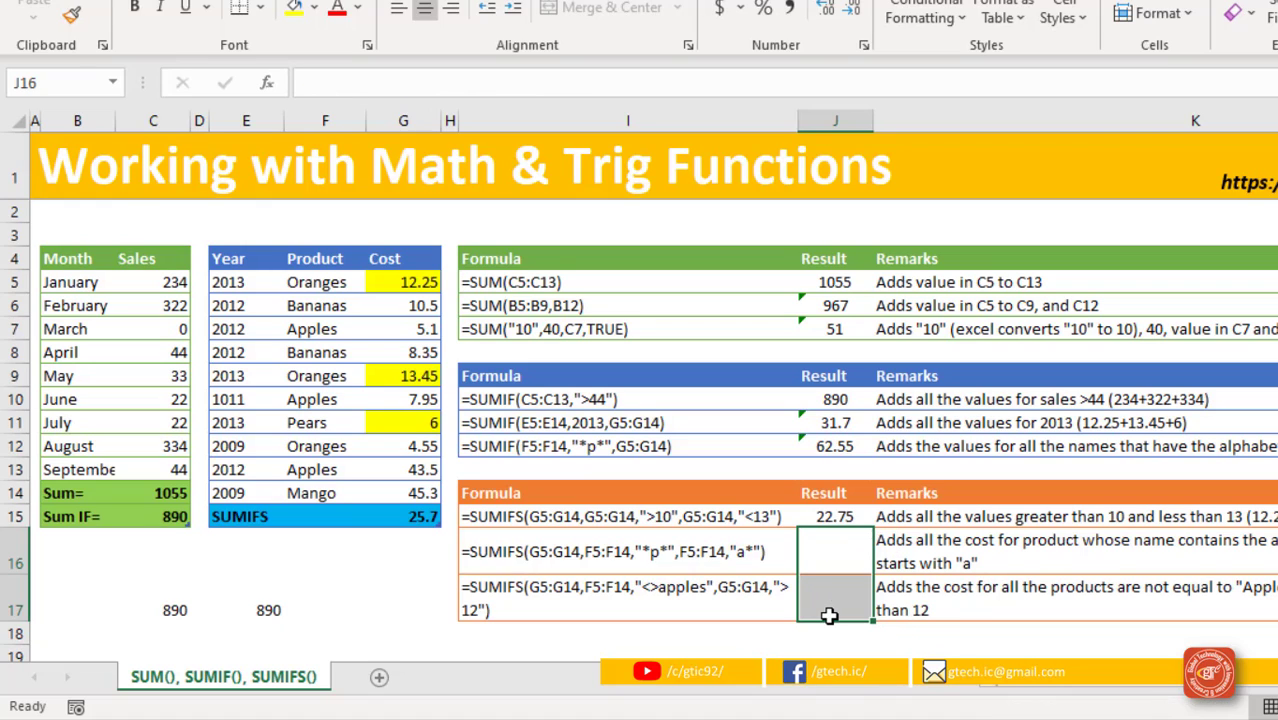
left_click(829, 616)
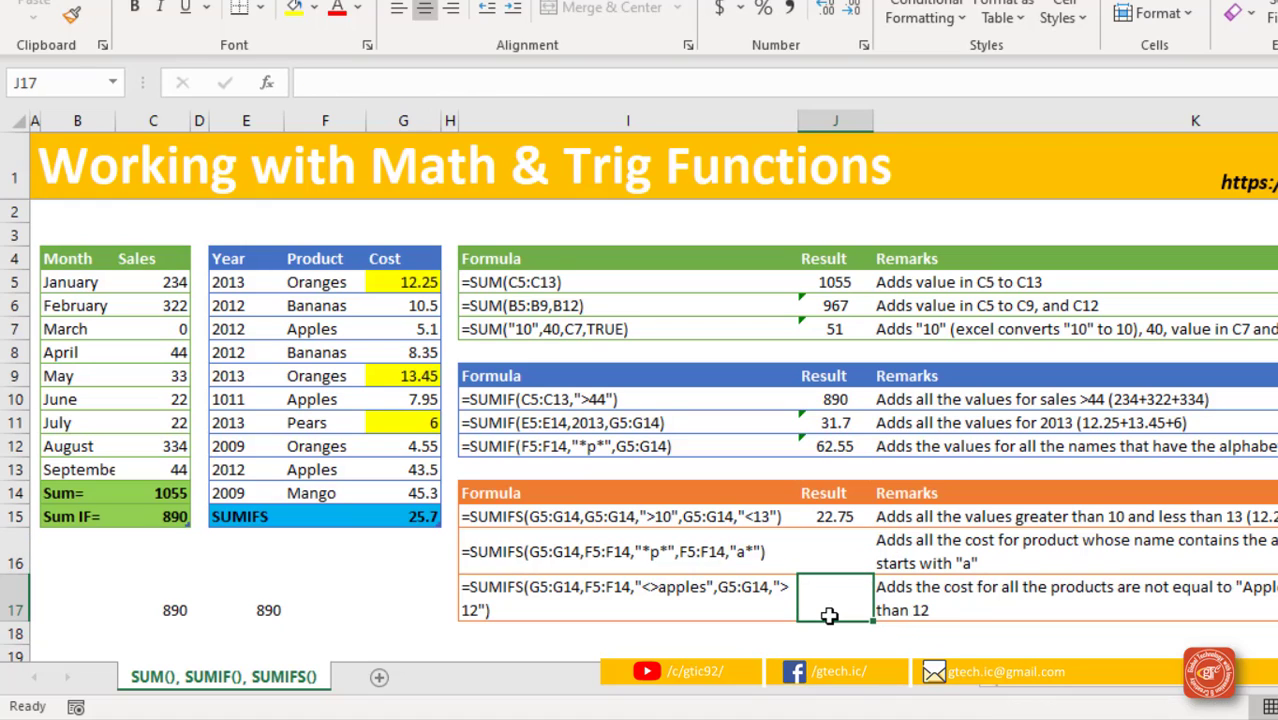
Remove the yellow fill from the costs in G5:G11
left_click(846, 517)
left_click_drag(411, 291, 411, 422)
left_click(316, 14)
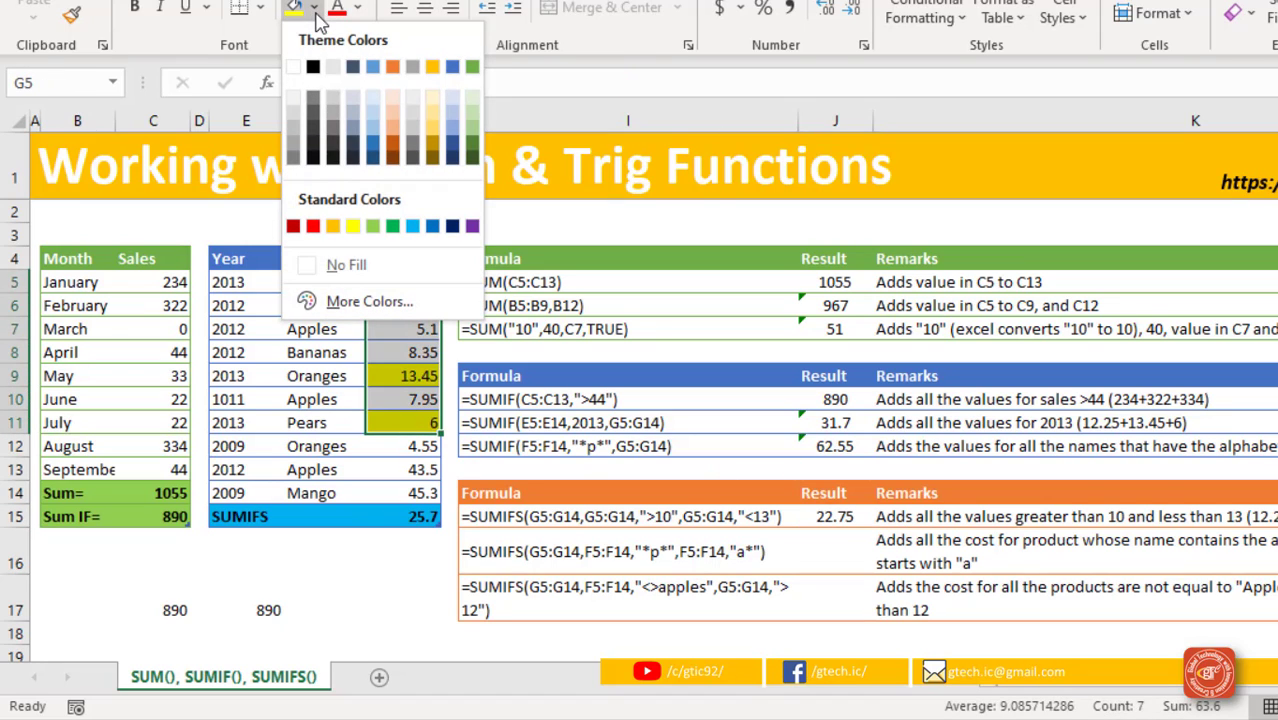
left_click(336, 266)
left_click(412, 378)
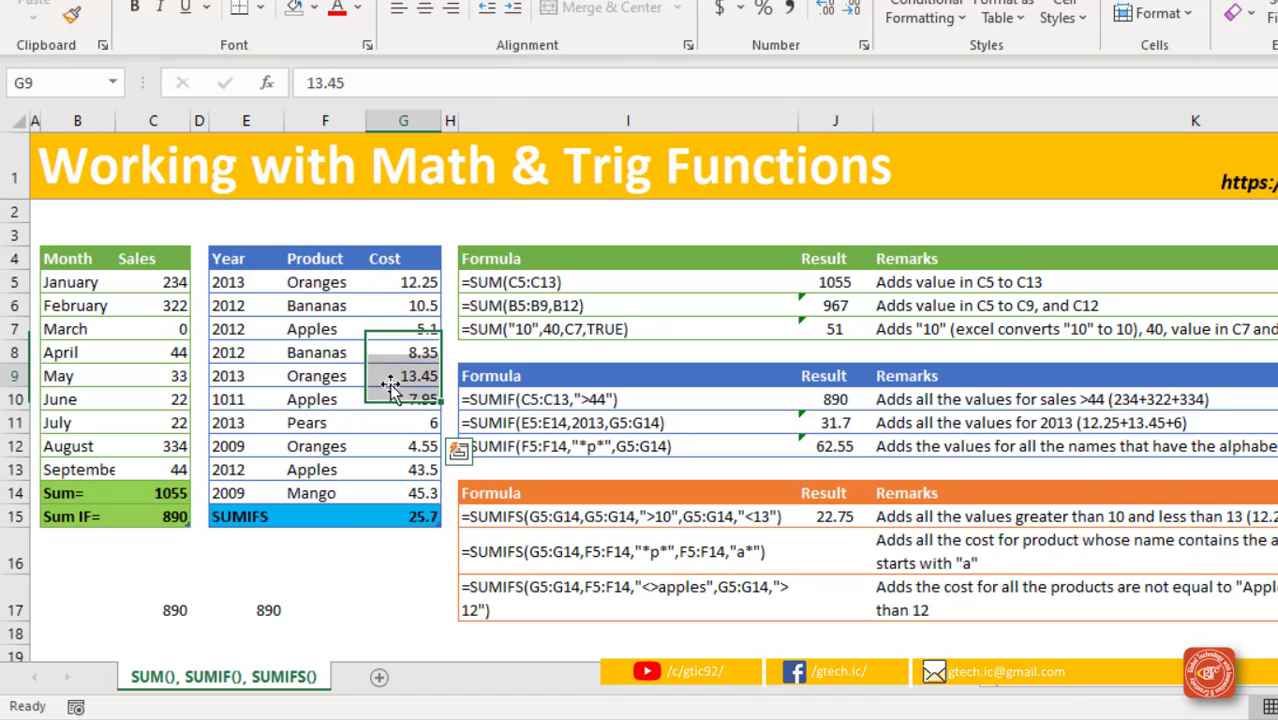
Select the costs above 10 in G5, G6, G9, G14 and G13, and narrow the selection to G5:G6 to check its sum
left_click(414, 283)
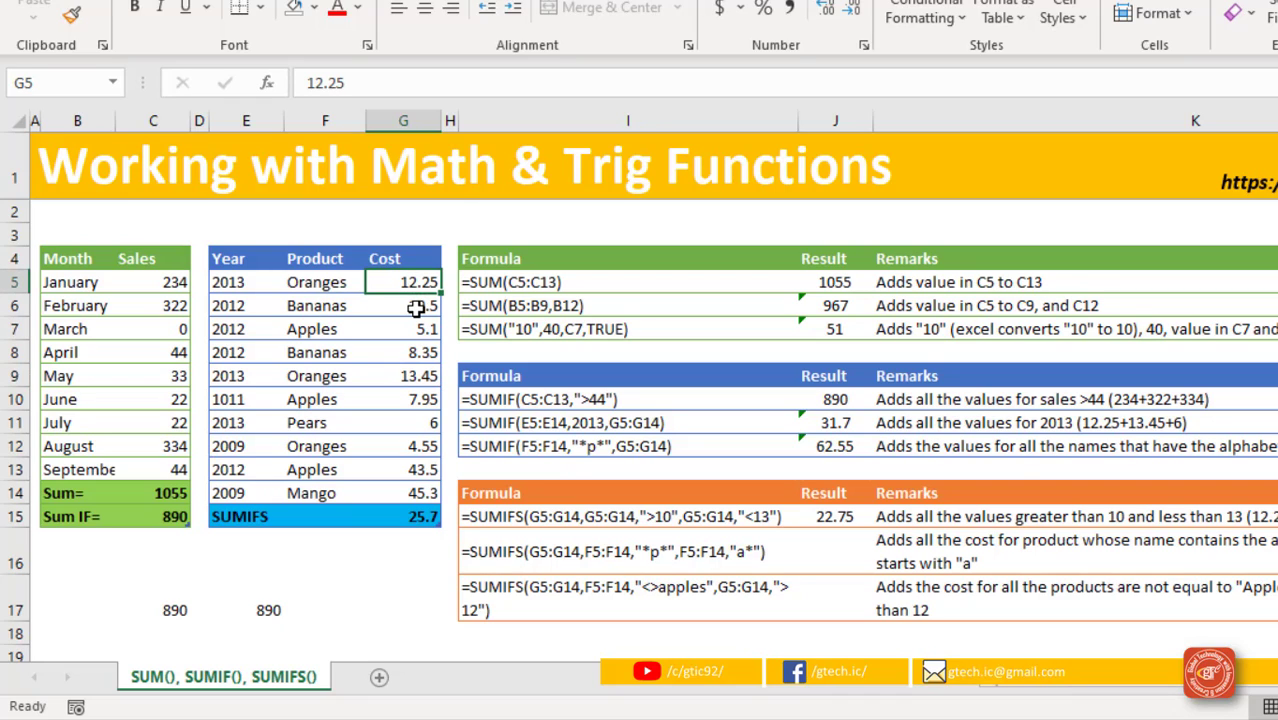
left_click(415, 308, "ctrl")
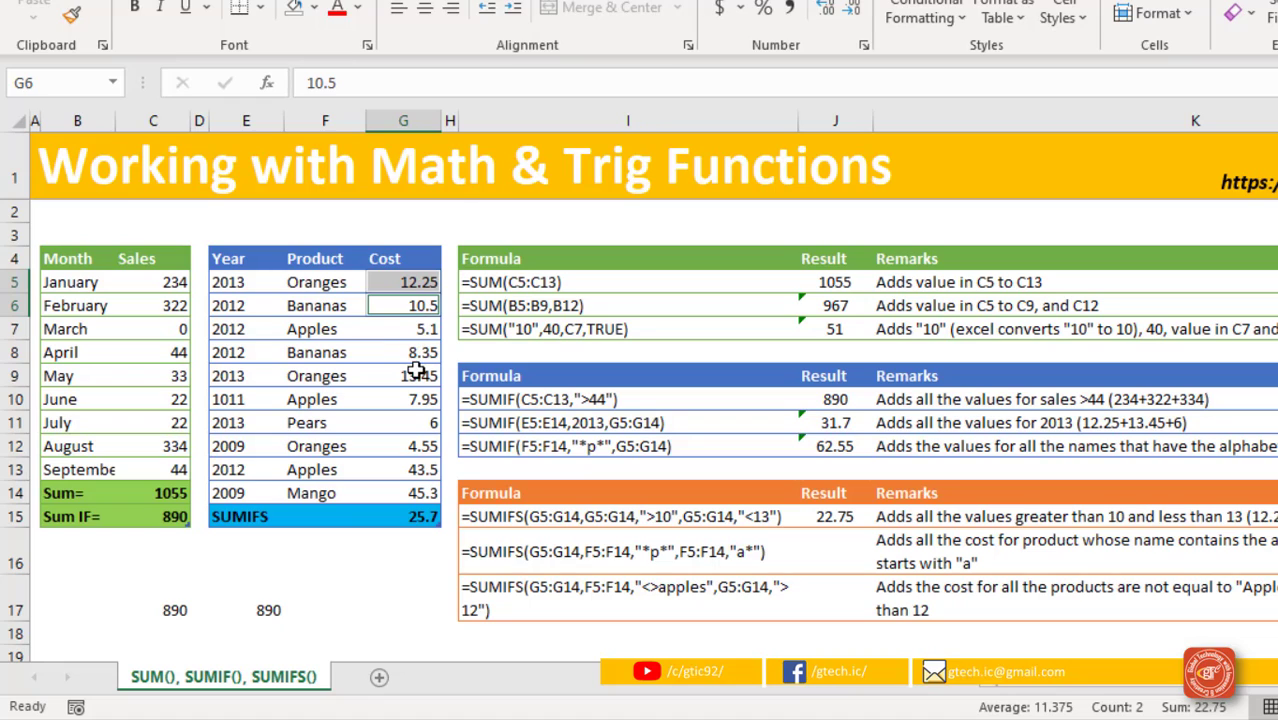
left_click(417, 375, "ctrl")
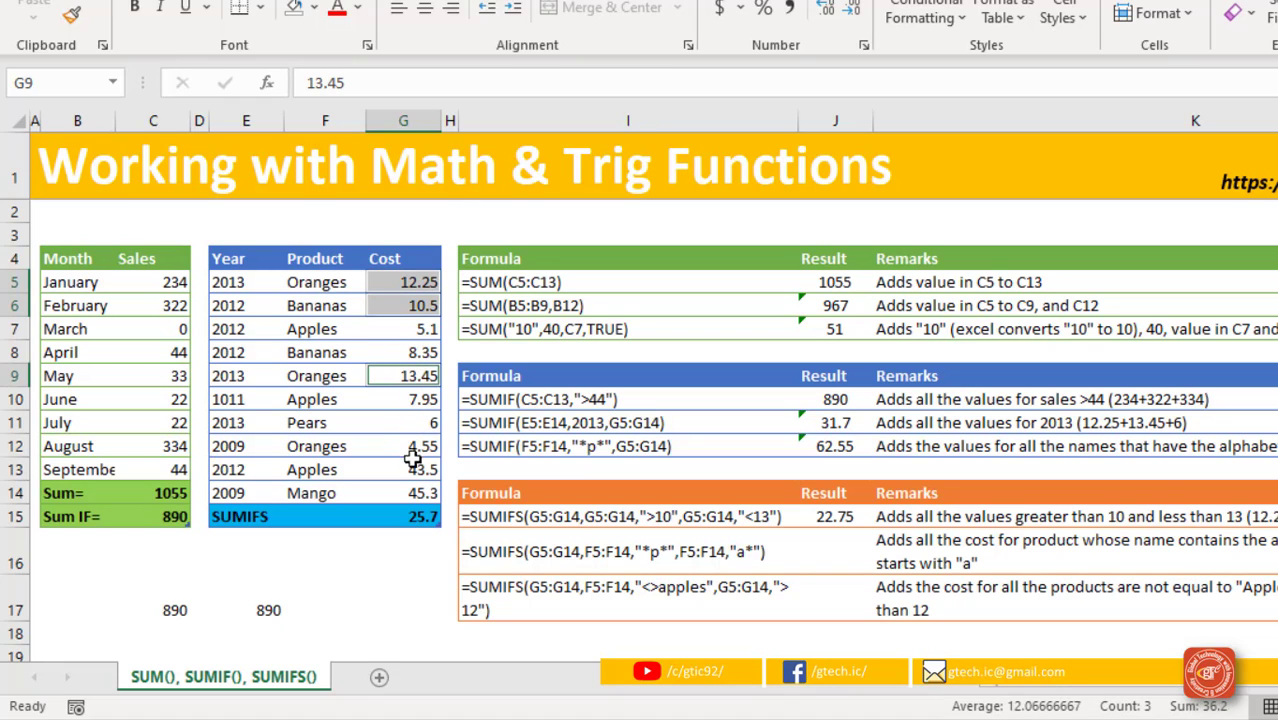
left_click(413, 493, "ctrl")
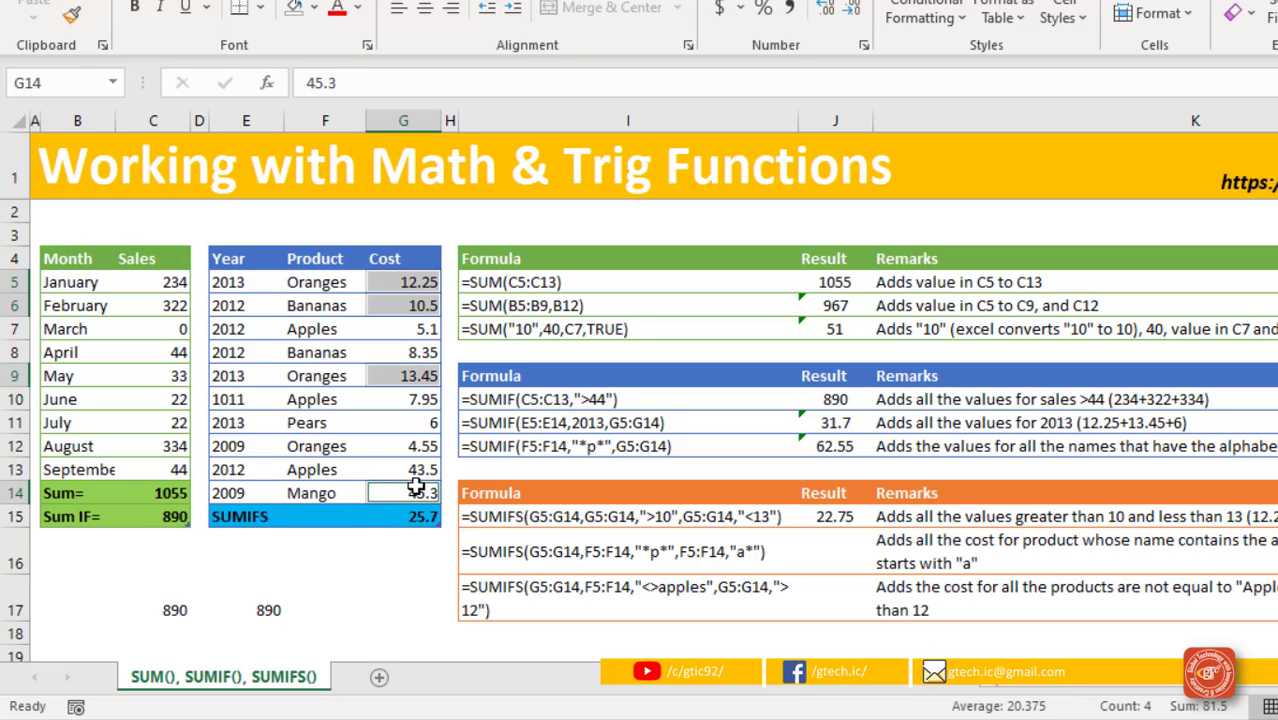
left_click(420, 469, "ctrl")
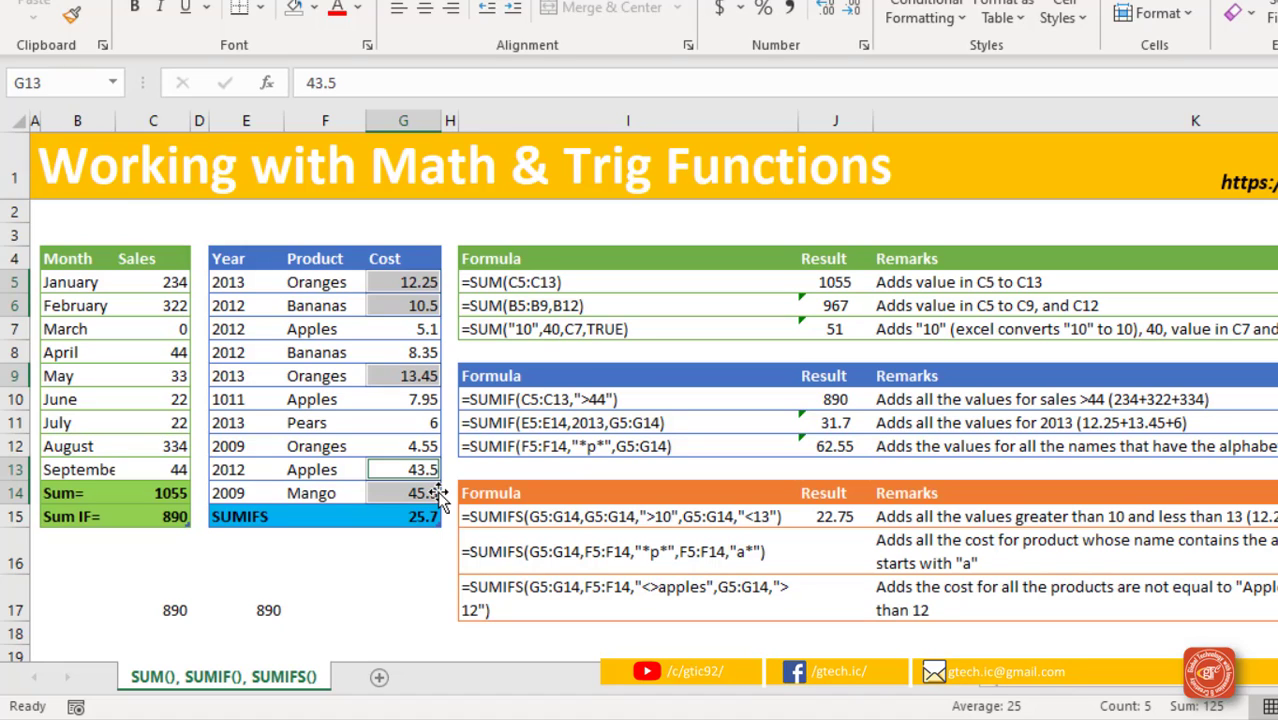
left_click_drag(410, 284, 413, 302)
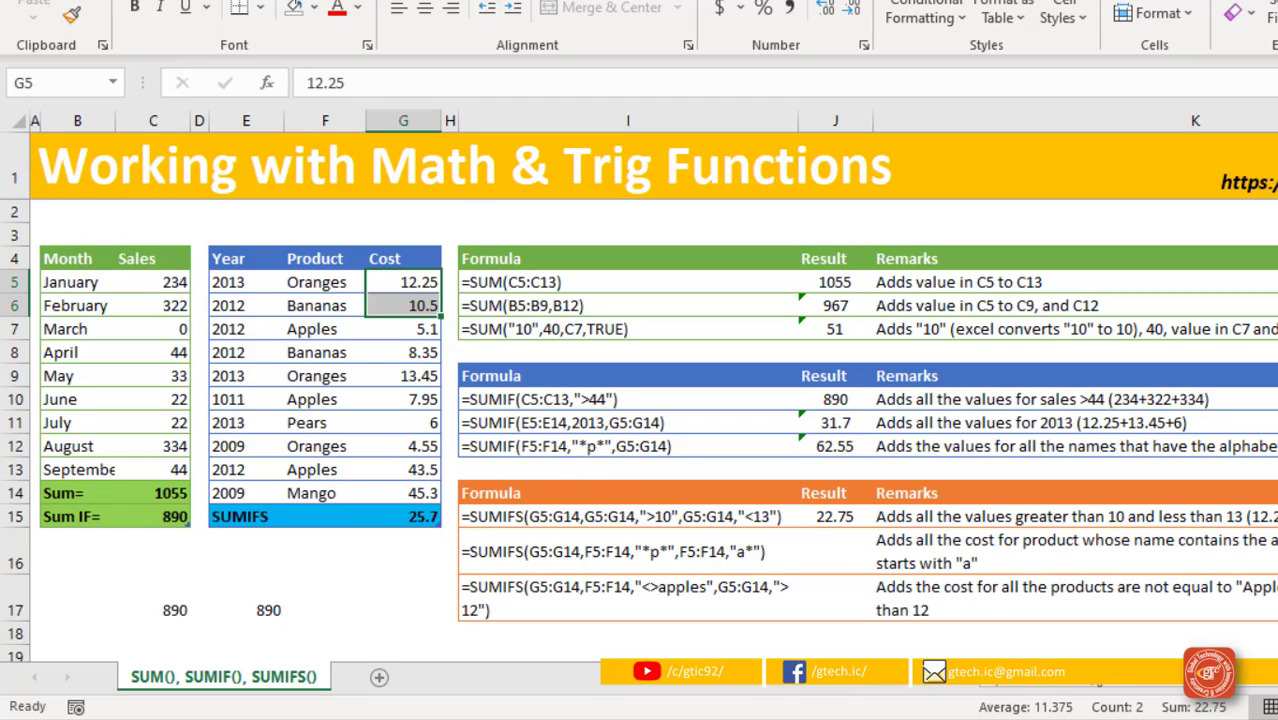
Start a SUMIFS formula in result cell J16 with the costs G5:G14 as sum range and the products F5:F14 as first criteria range
left_click(835, 560)
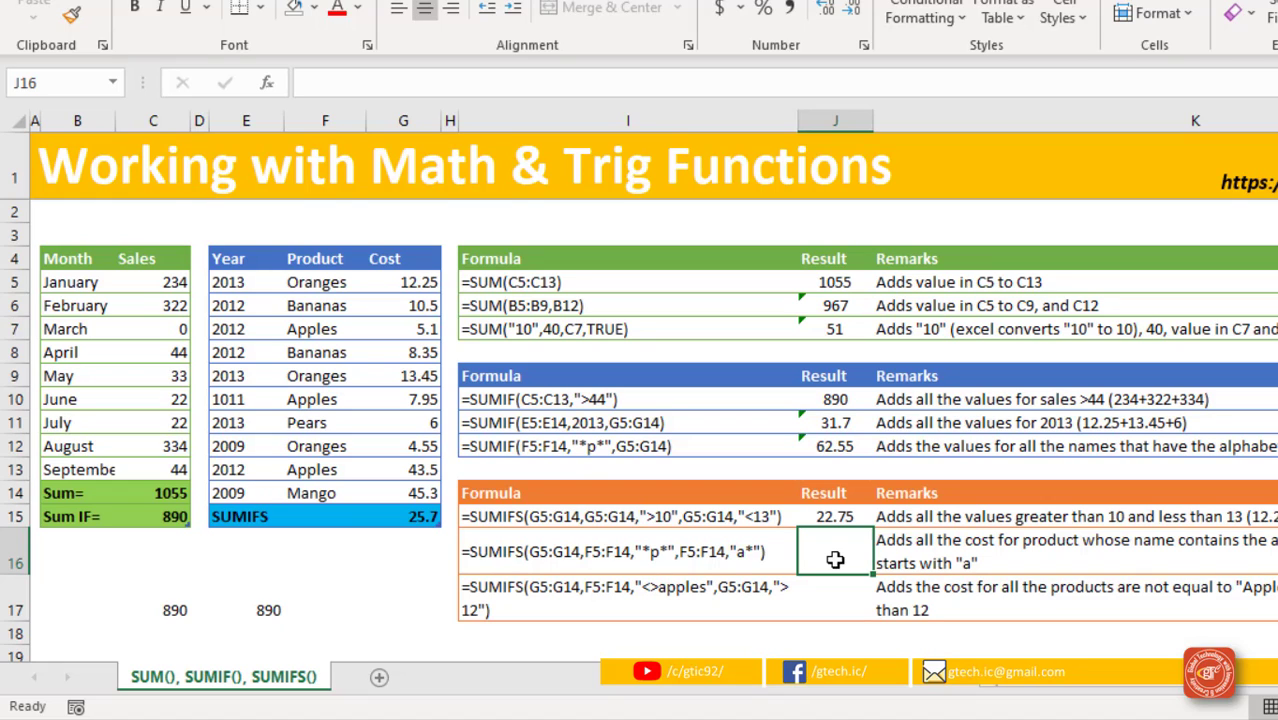
type("=sumif")
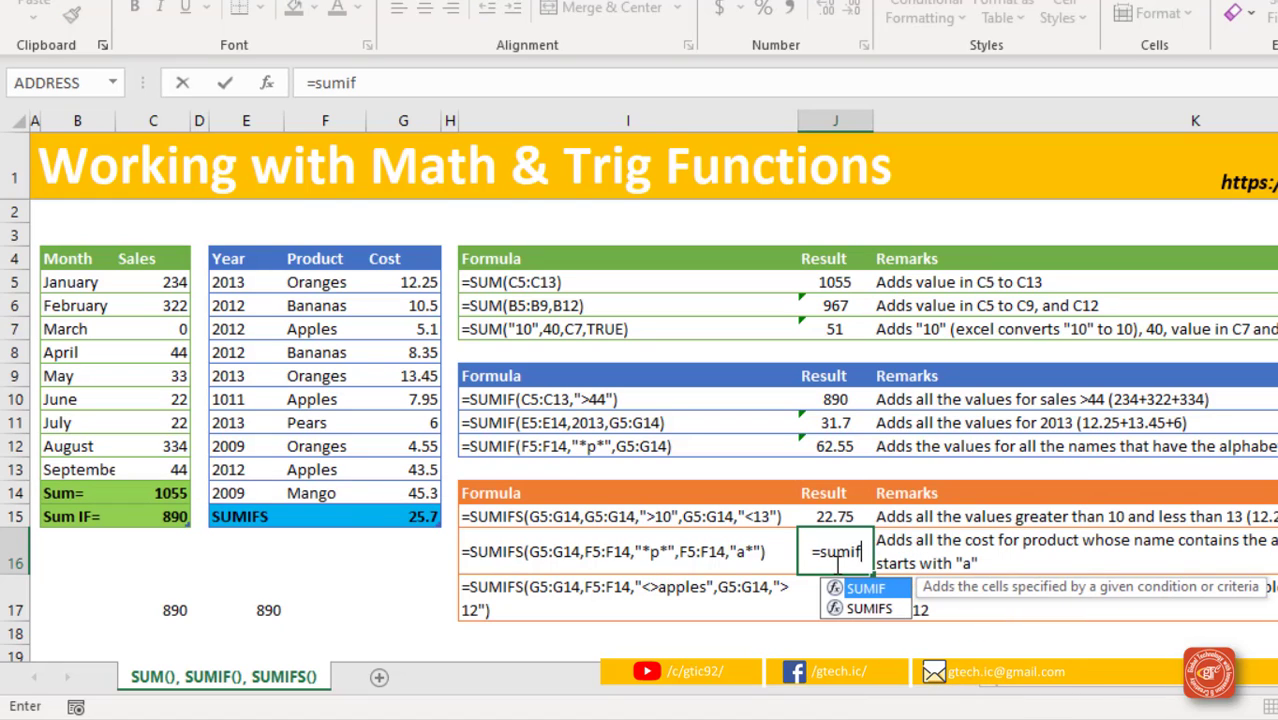
double_click(868, 609)
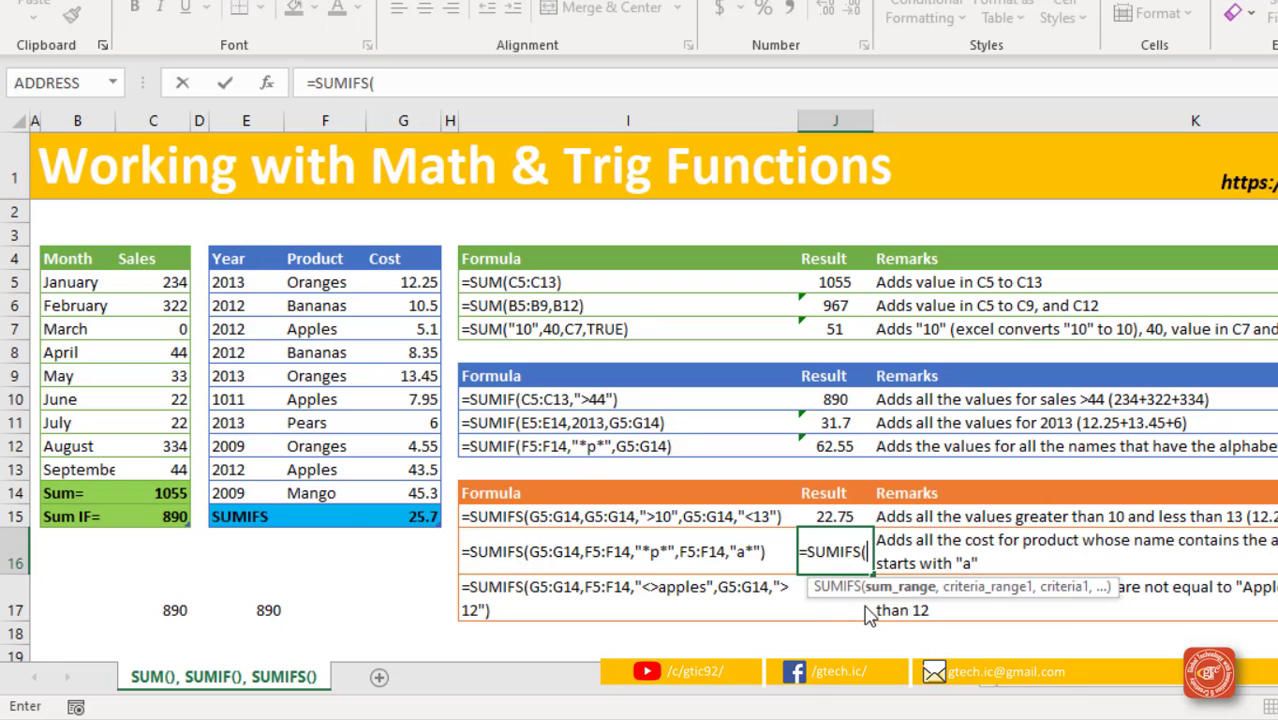
left_click_drag(410, 282, 399, 487)
type(",")
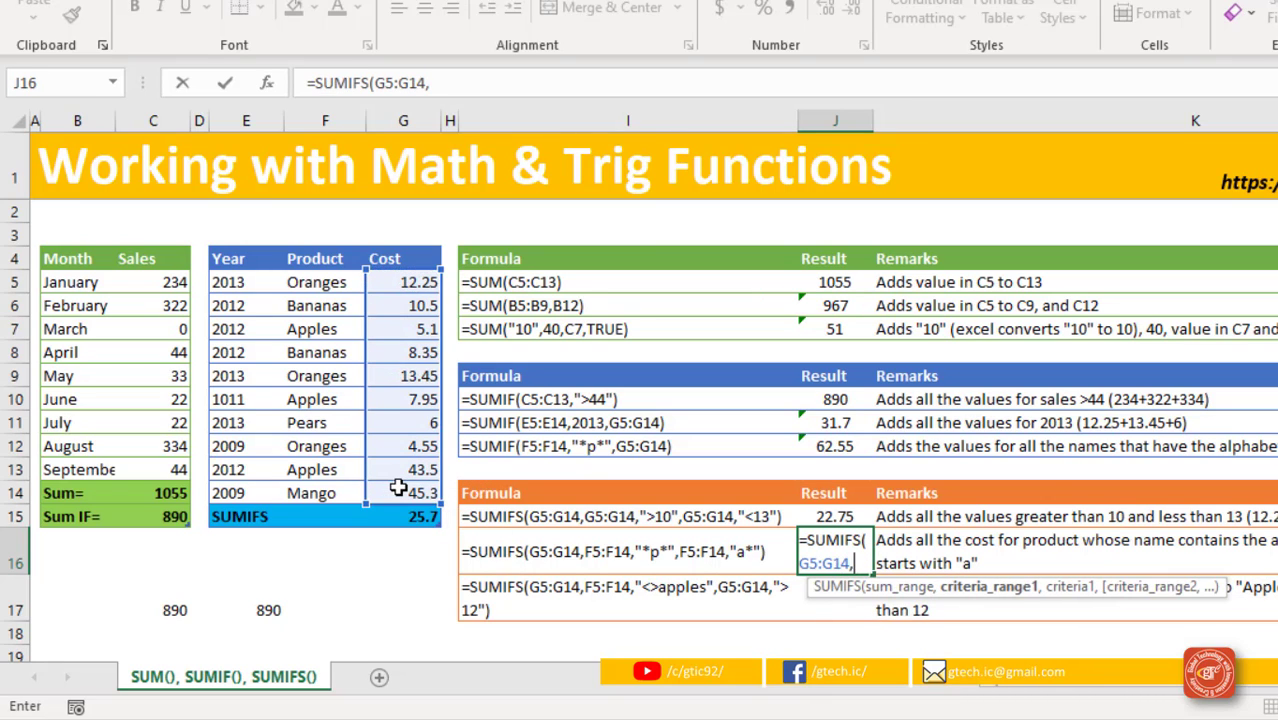
left_click_drag(334, 283, 330, 484)
type(",F5:F14")
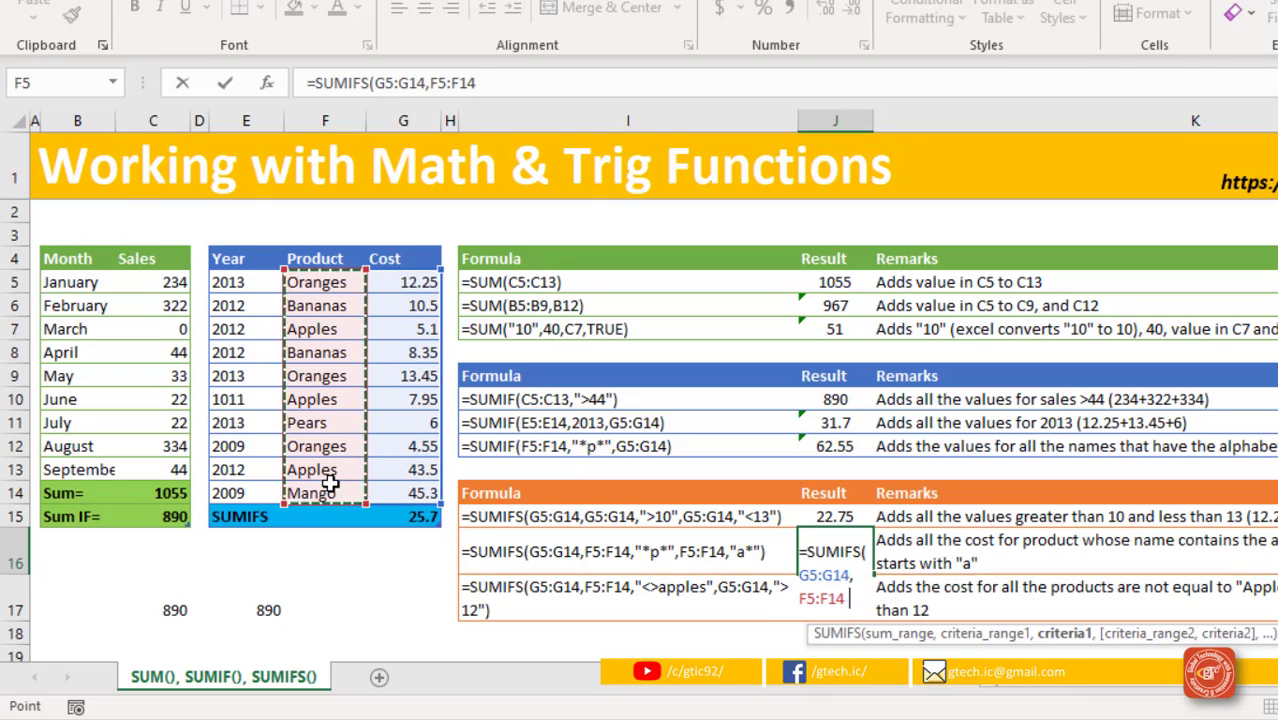
type(",")
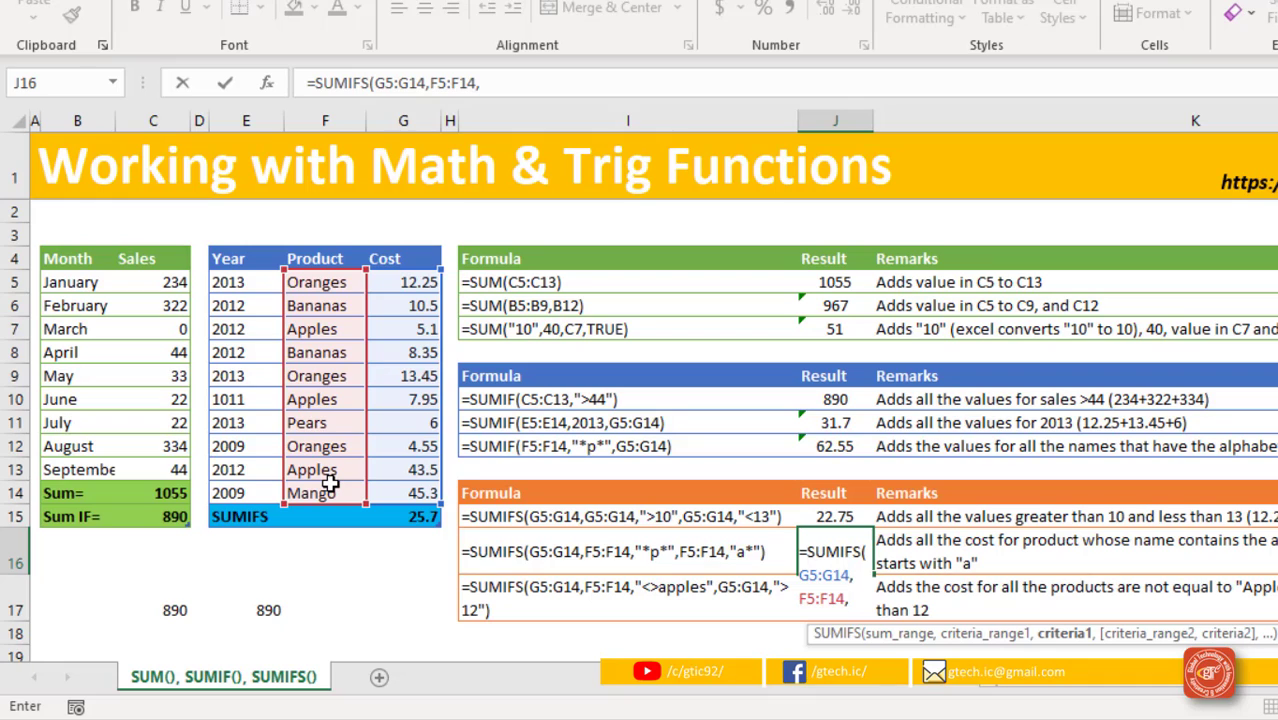
Add the criterion "*p*" and a second criteria range F5:F14 with "a" to the J16 formula, and enter it
type("\"")
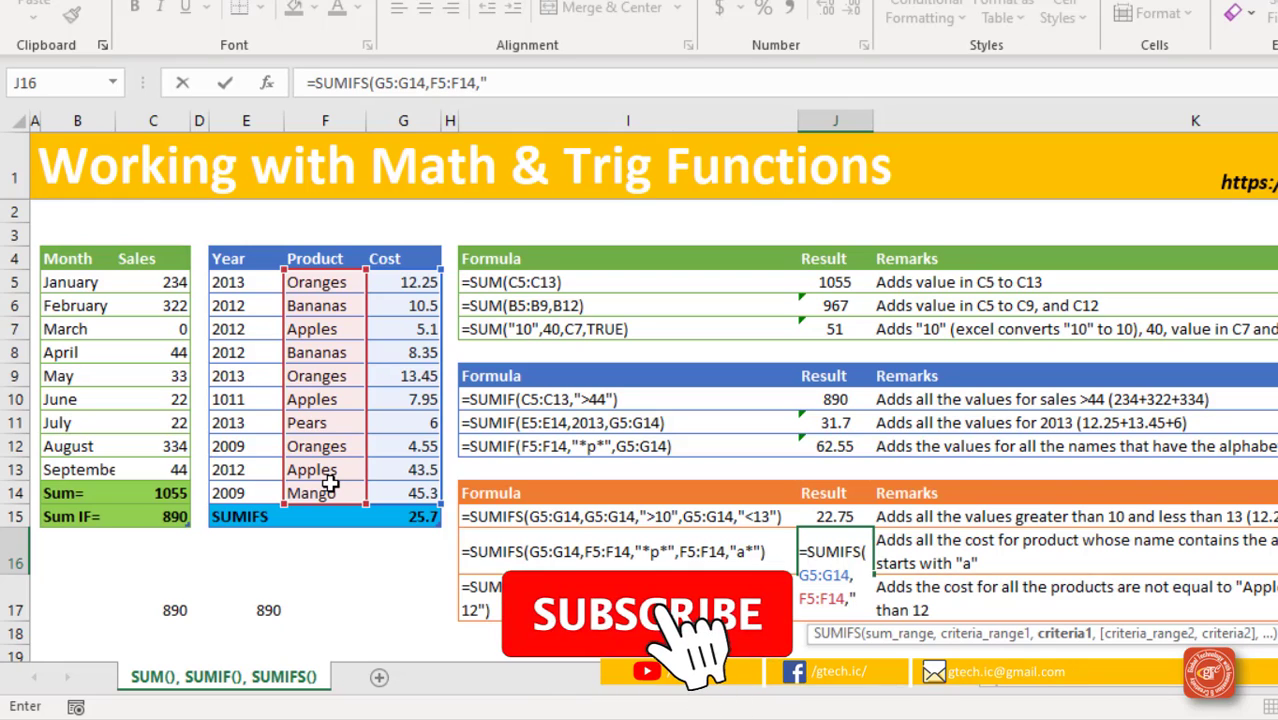
type("*p")
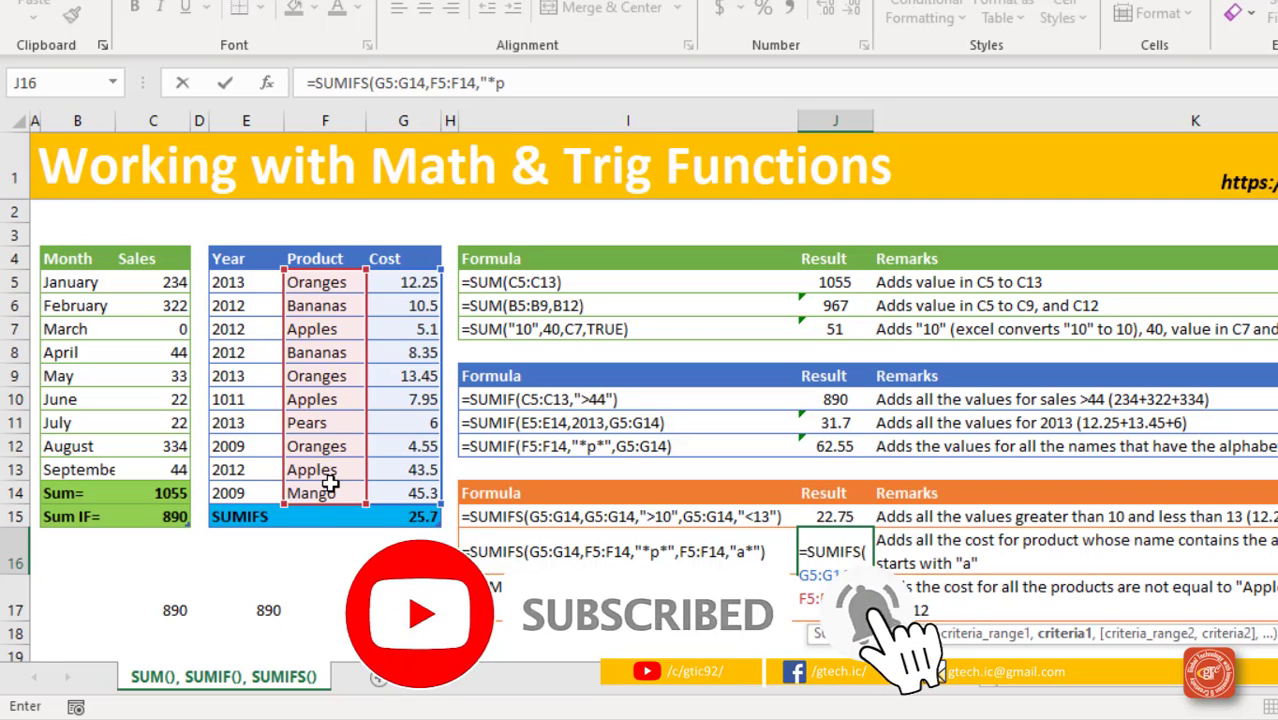
type("*\",")
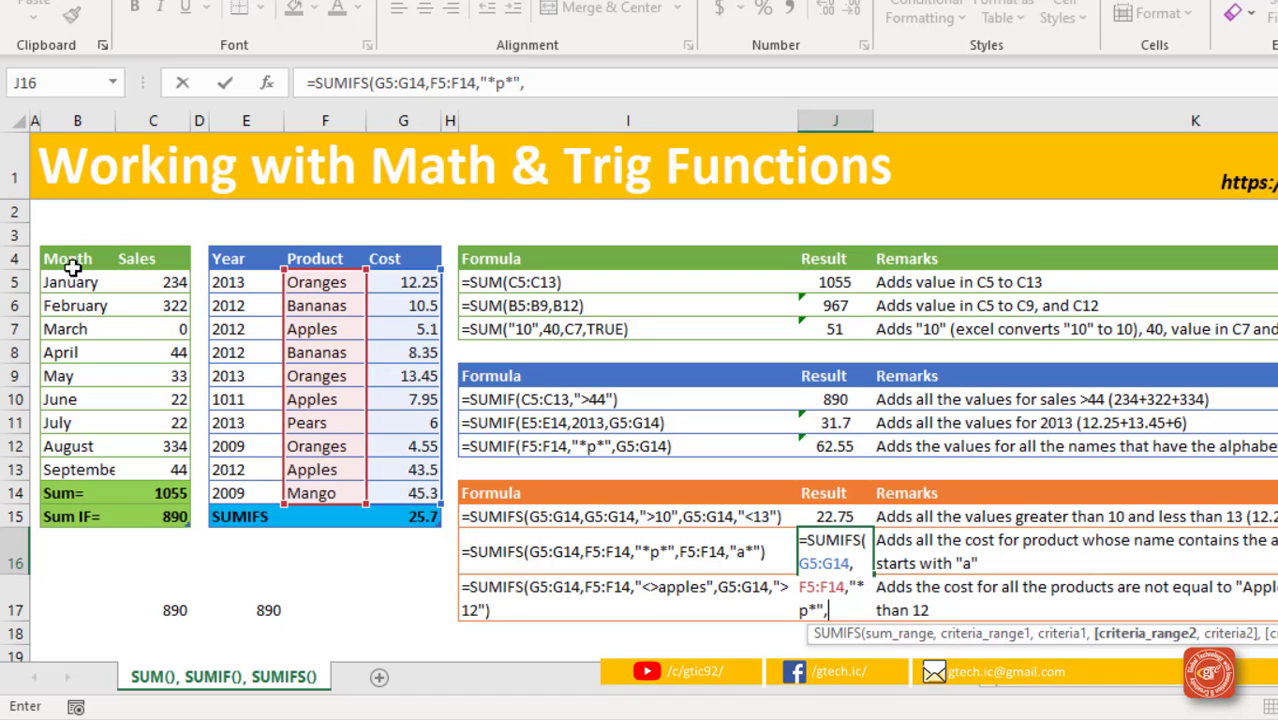
left_click_drag(305, 280, 316, 490)
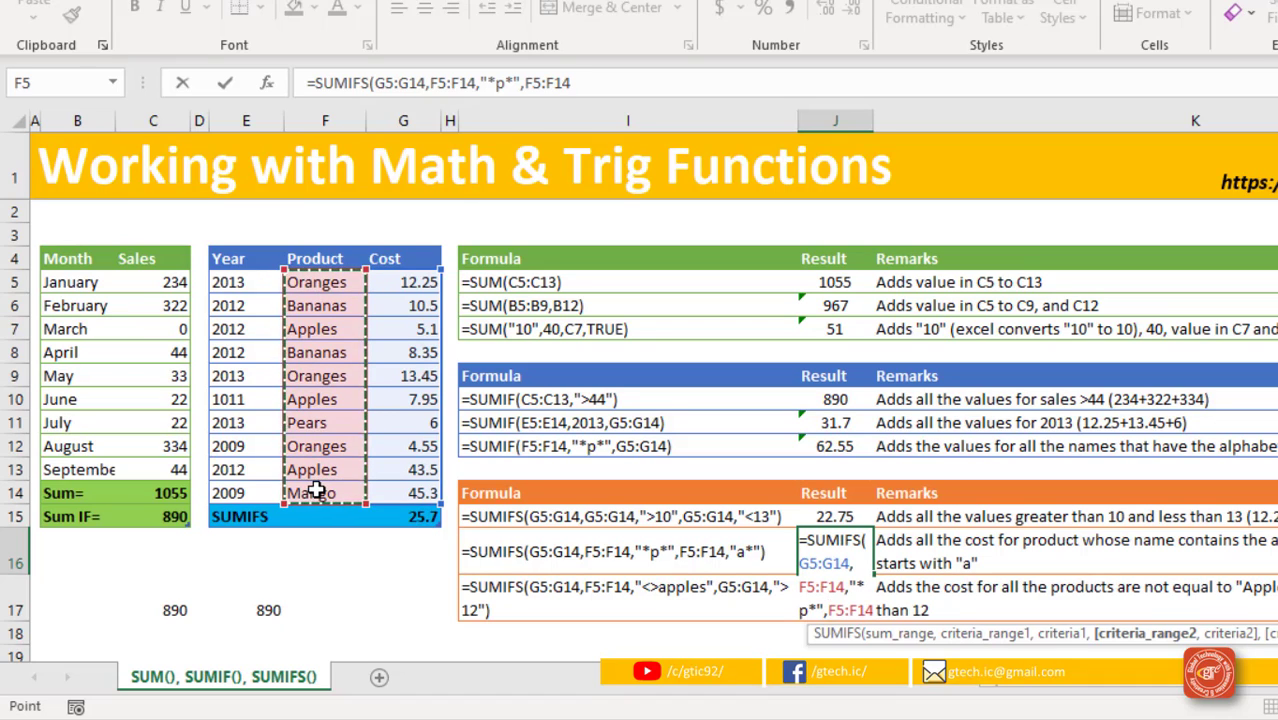
type(",")
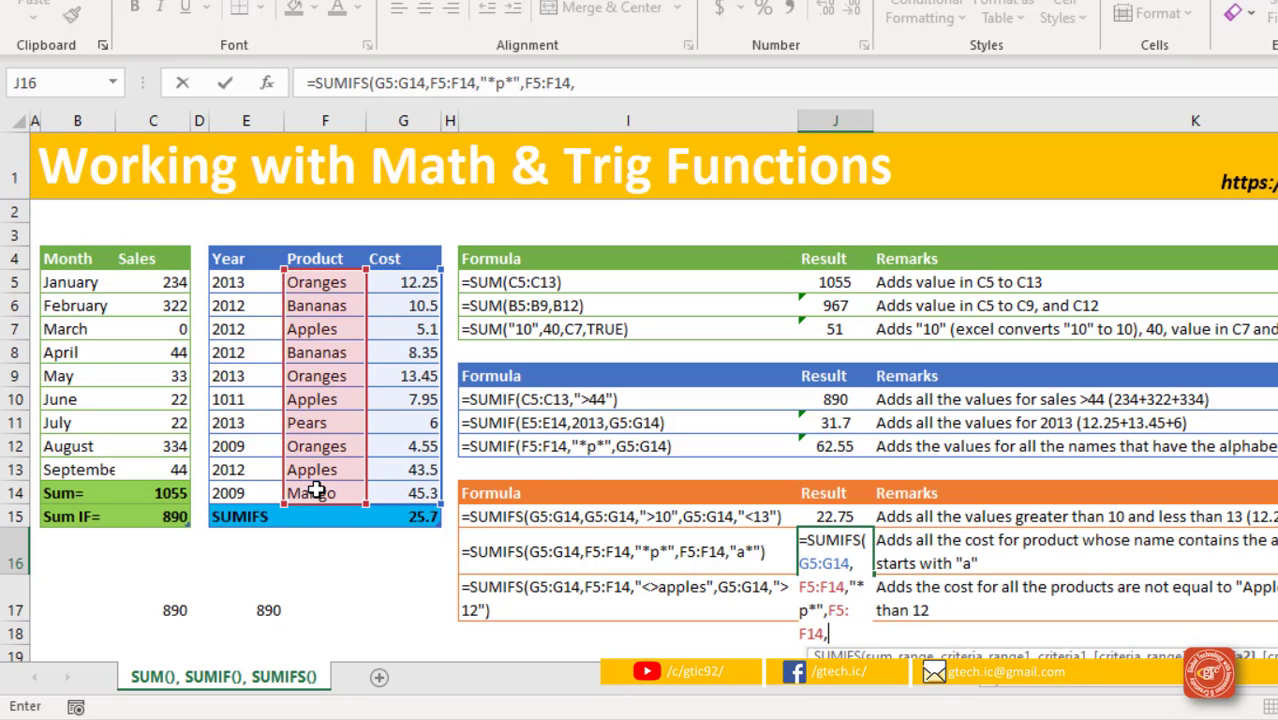
type("\"a\"")
key("Return")
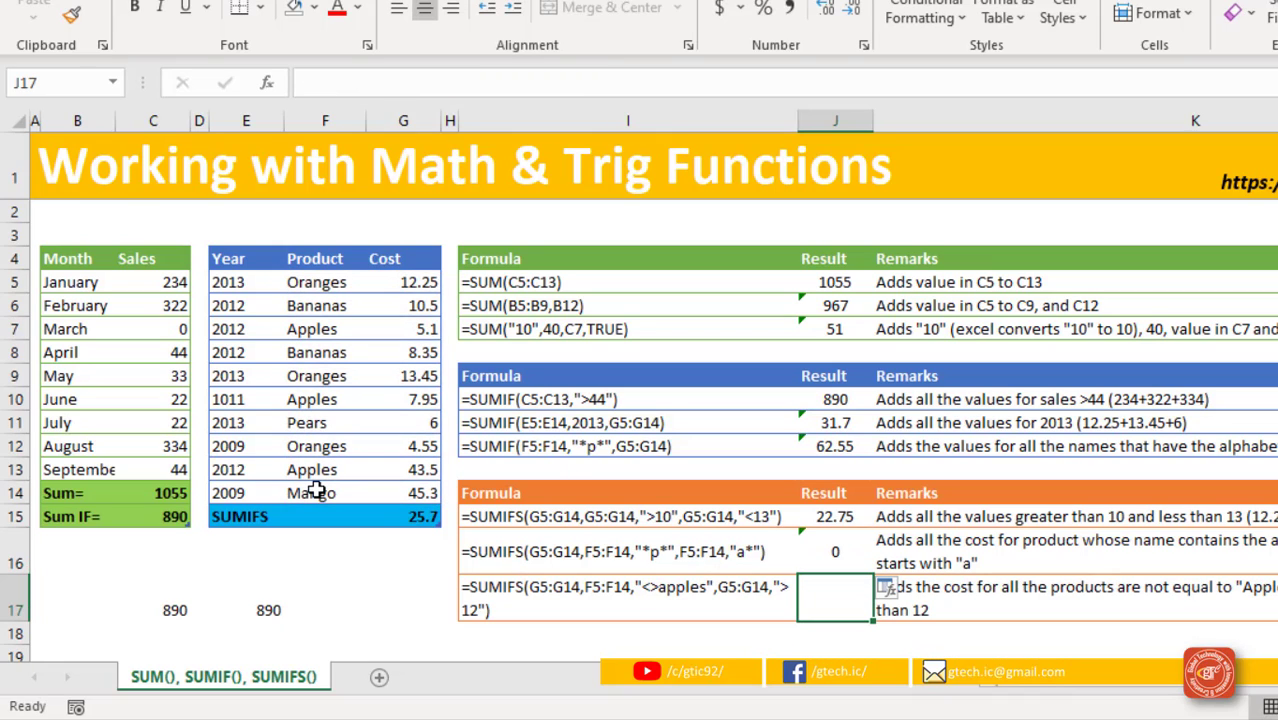
Change the last criterion of the J16 SUMIFS formula to "a*" and enter it
double_click(826, 541)
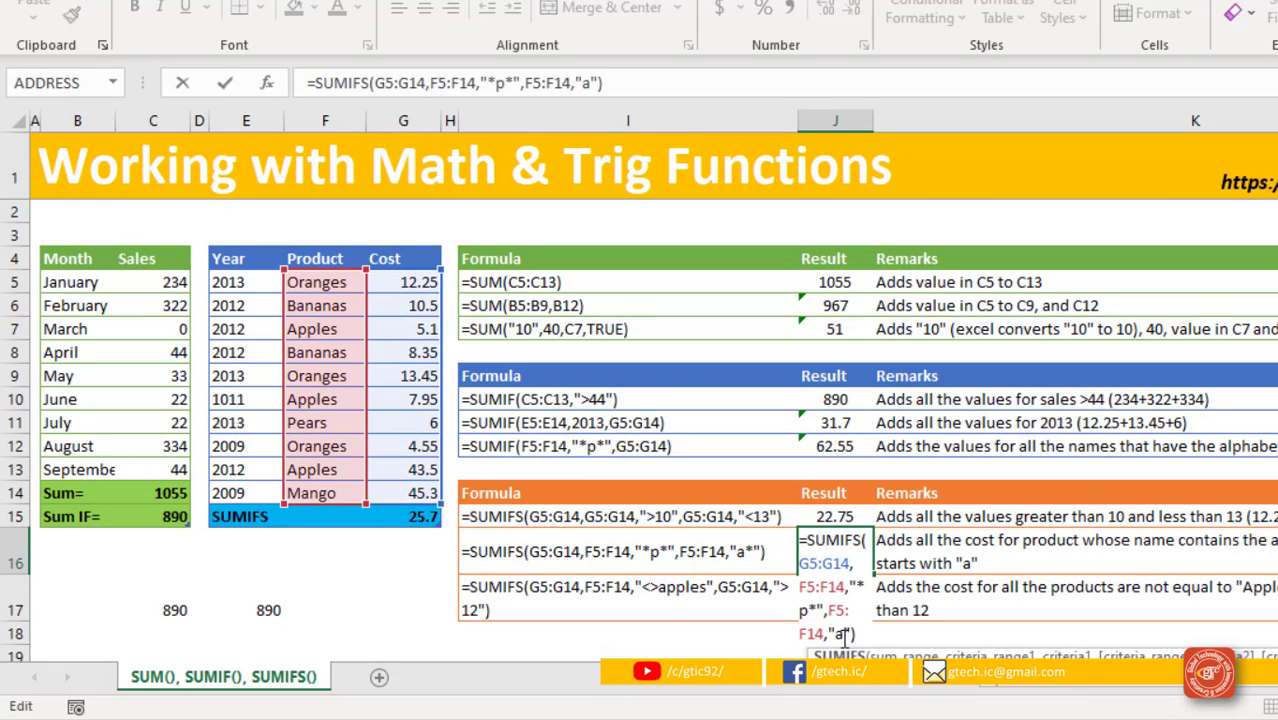
left_click(844, 635)
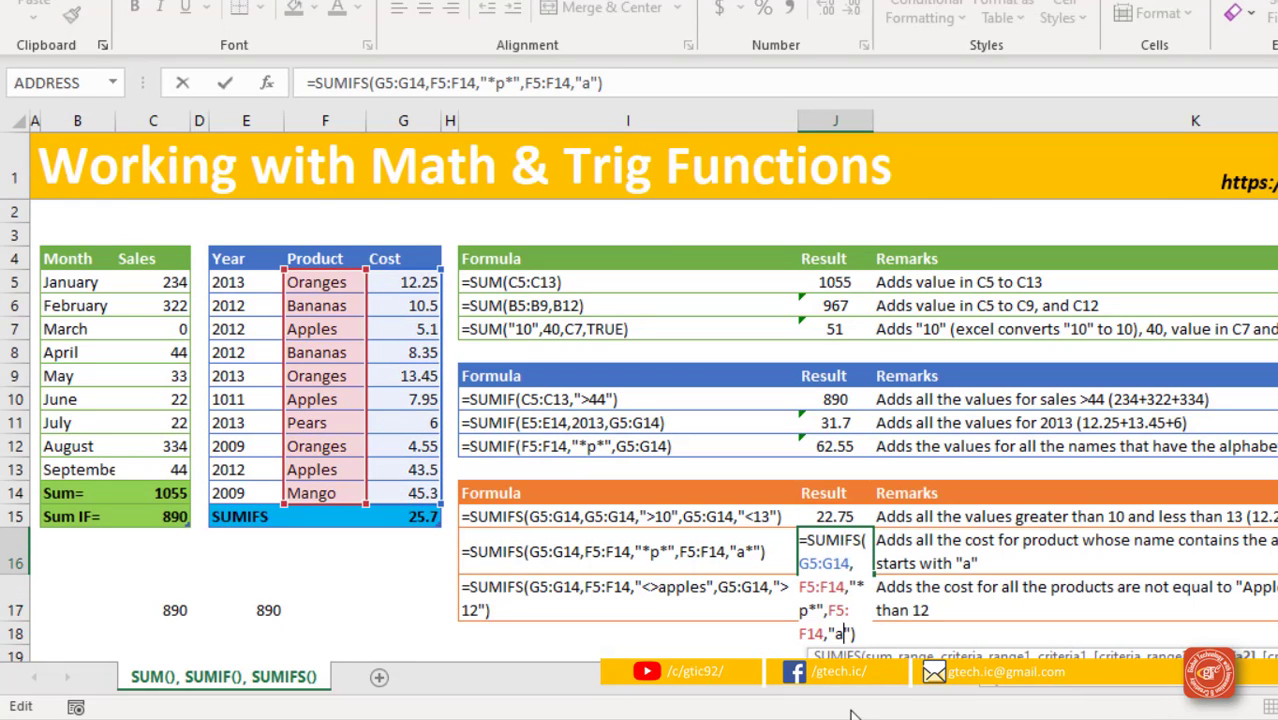
type("*")
key("BackSpace")
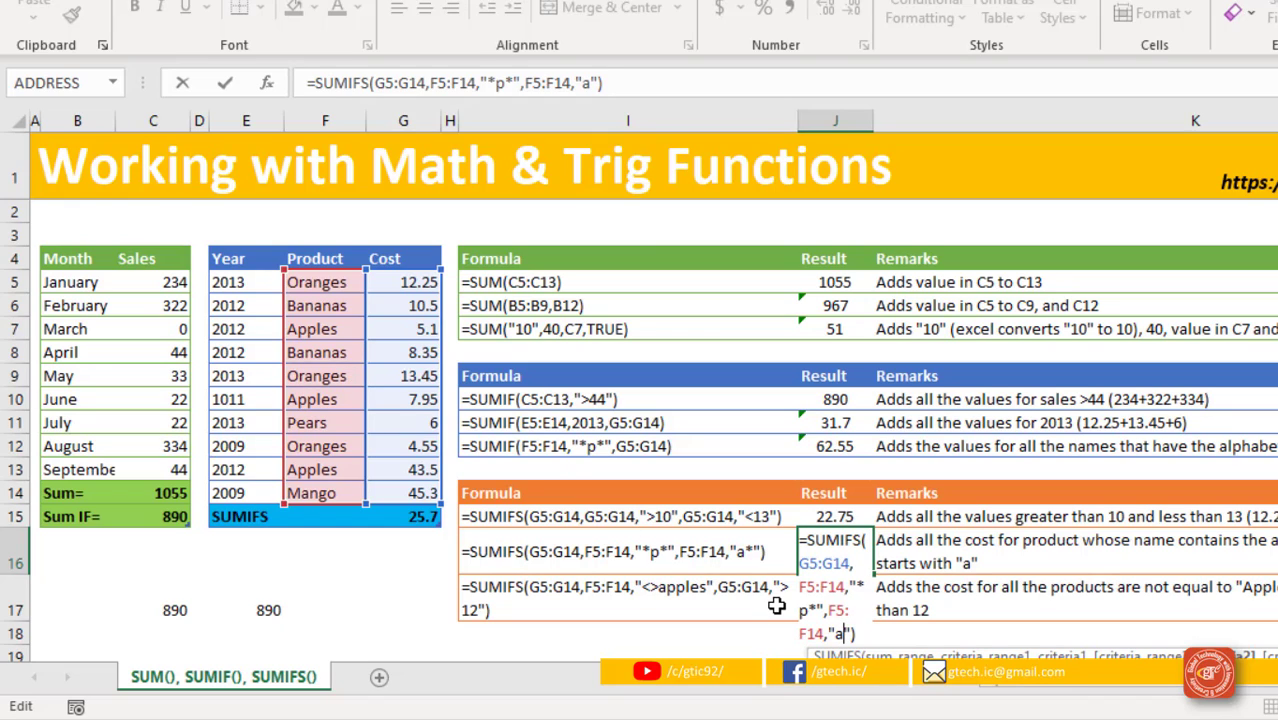
type("*")
key("Return")
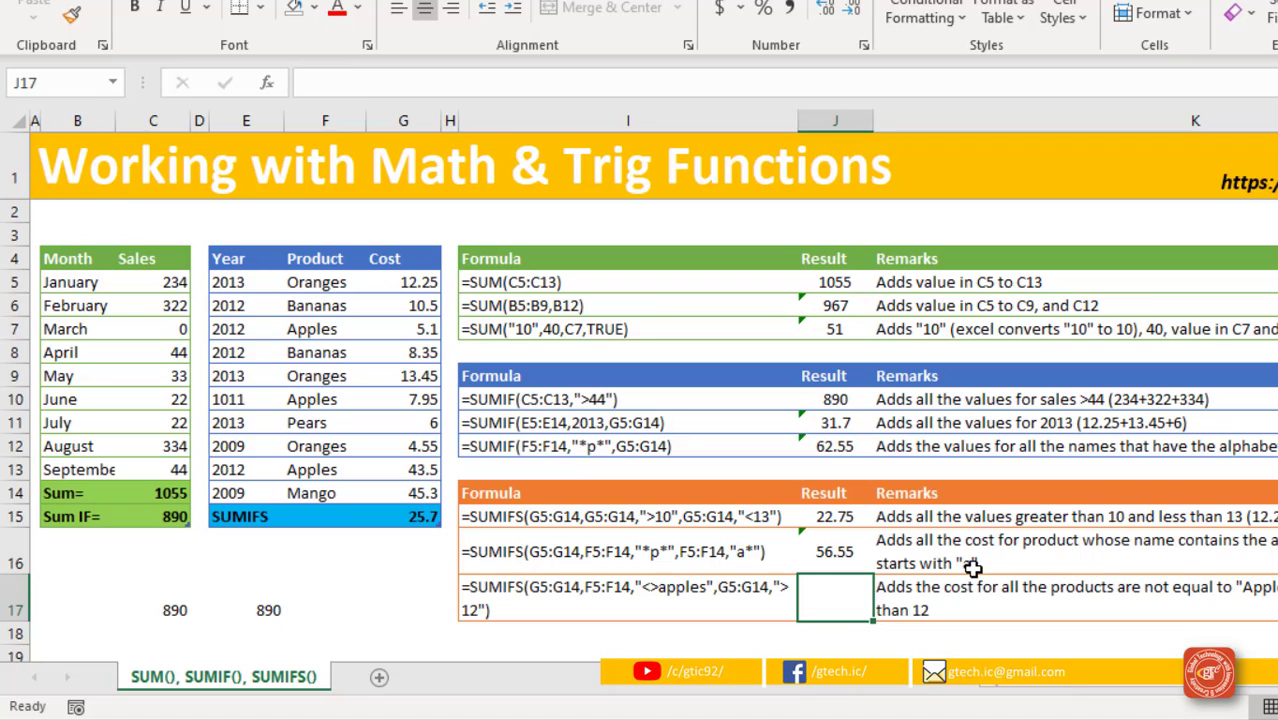
Select the Apples entries in F7, F10 and F13, and check the sum of their costs in G7, G10 and G13
left_click(303, 332)
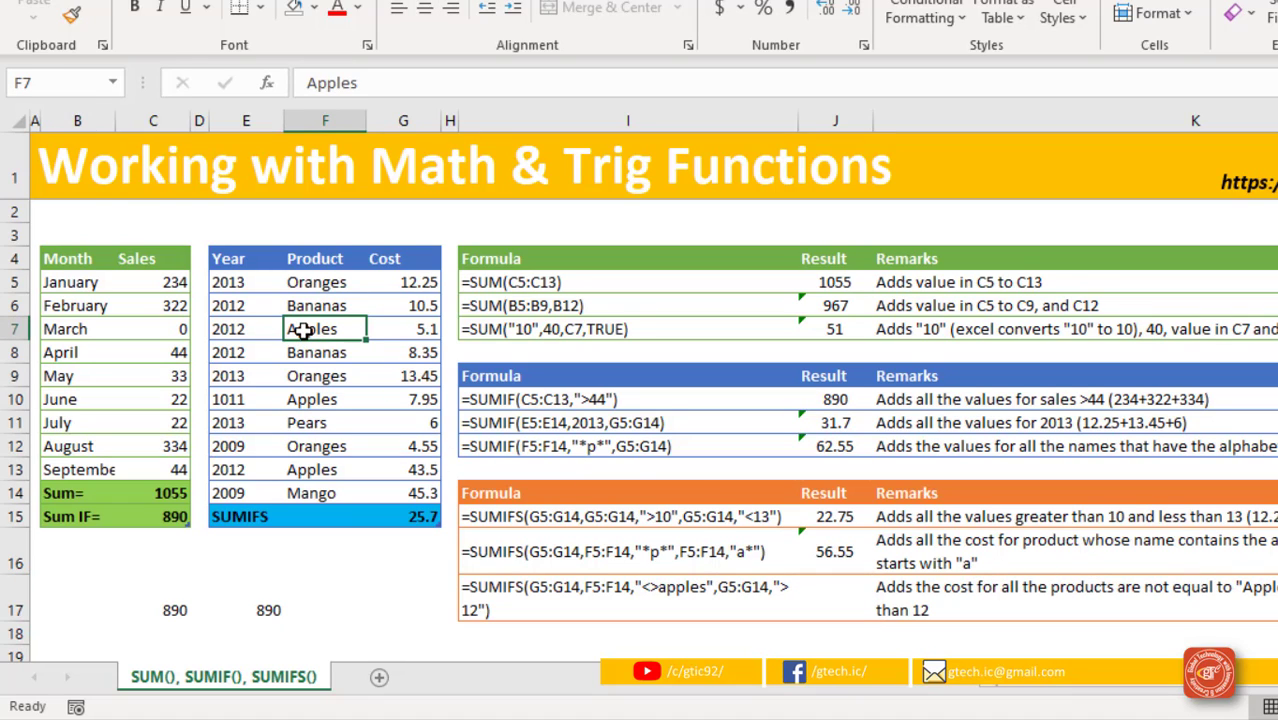
left_click(315, 403, "ctrl")
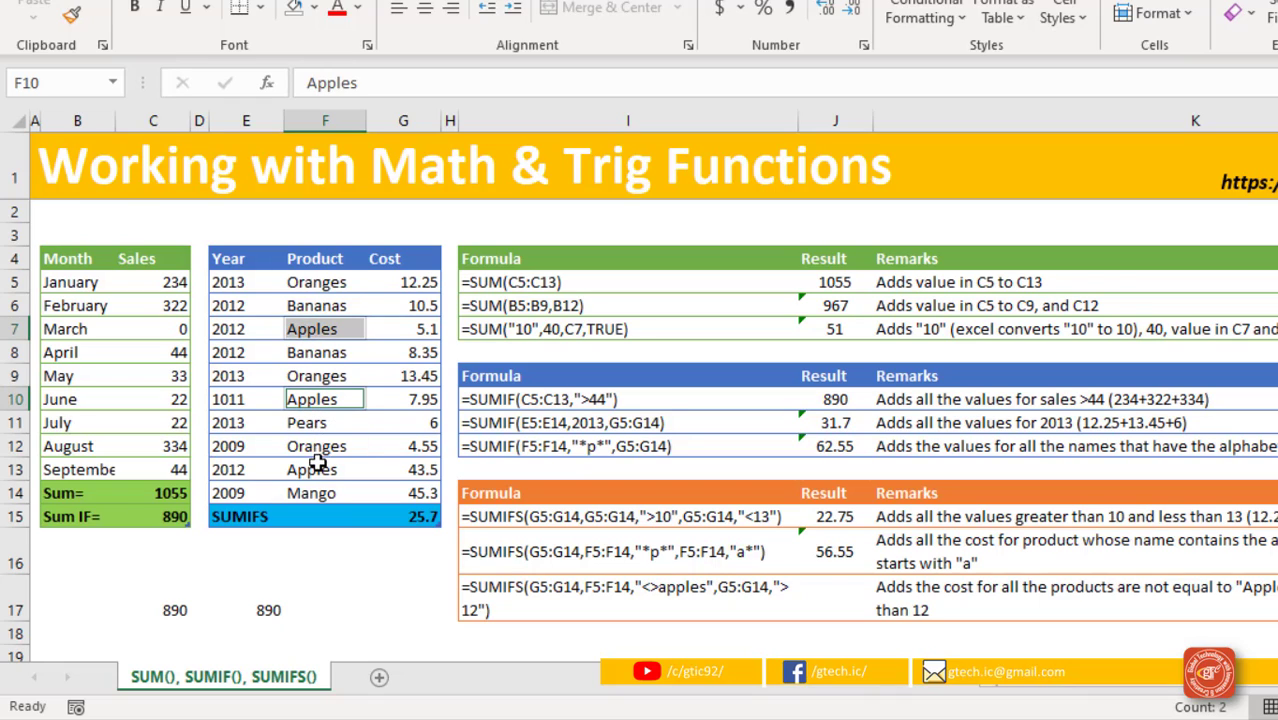
left_click(315, 472, "ctrl")
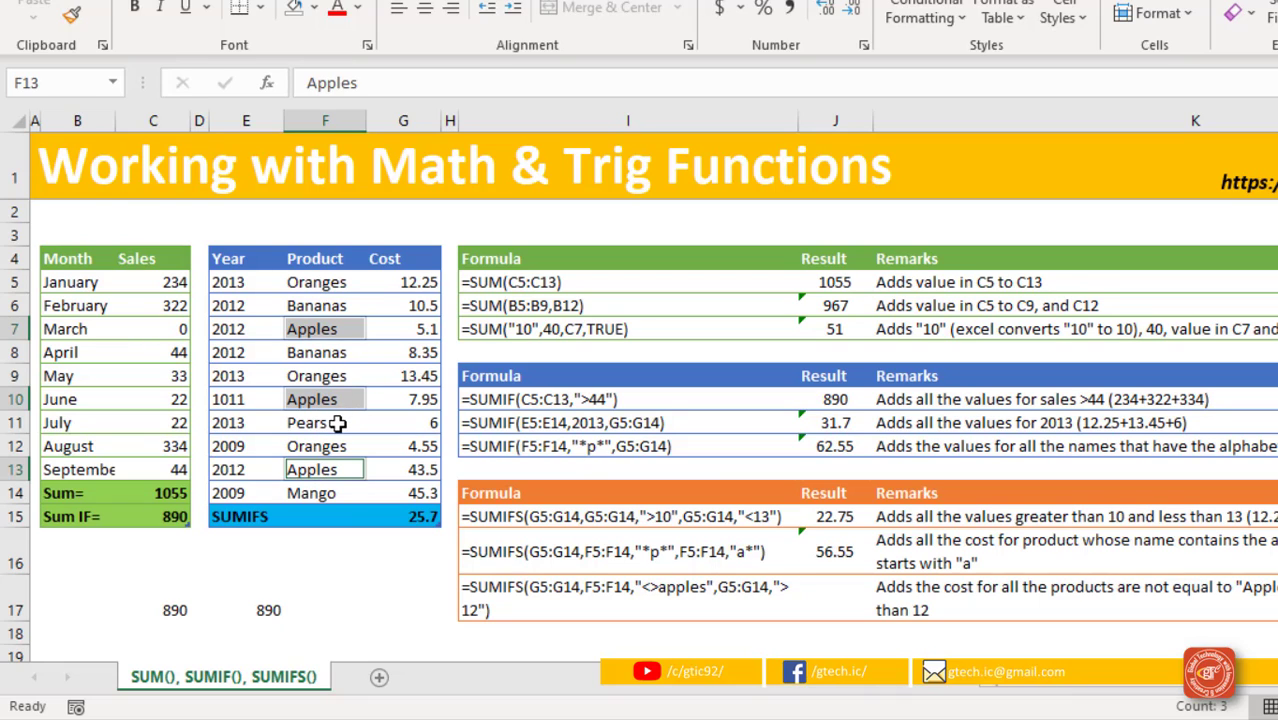
left_click(430, 469)
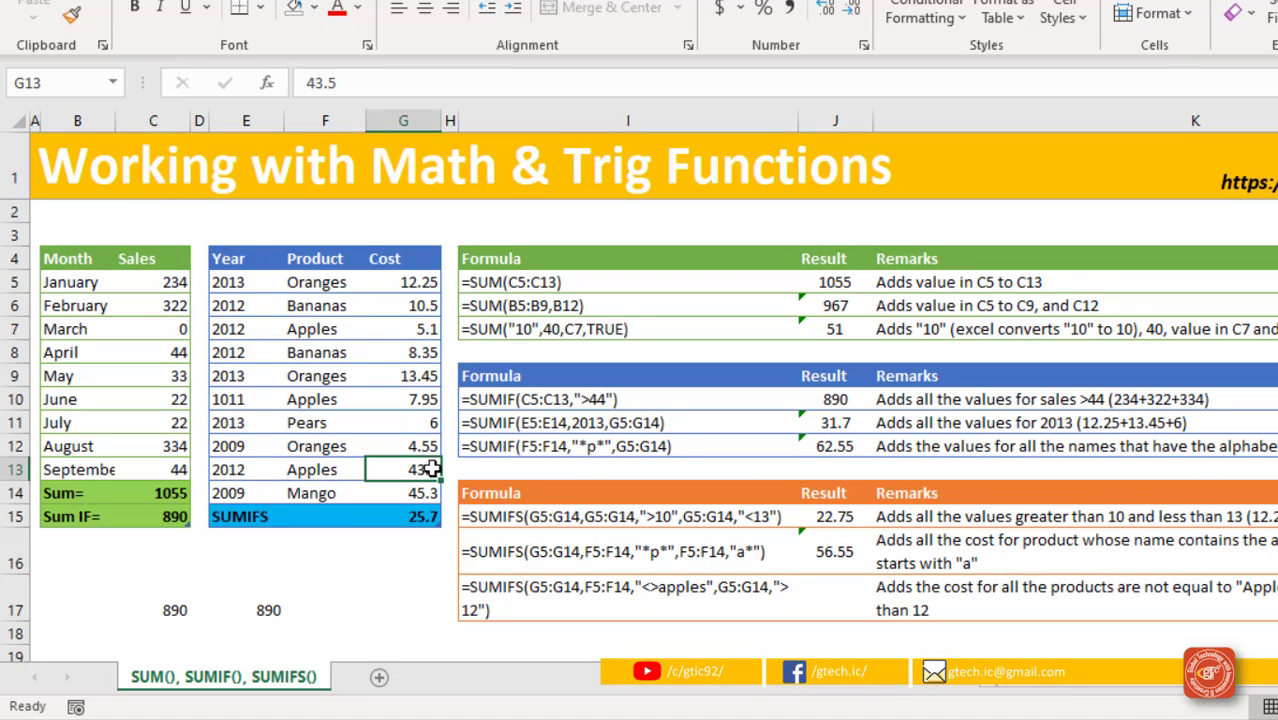
left_click(425, 399)
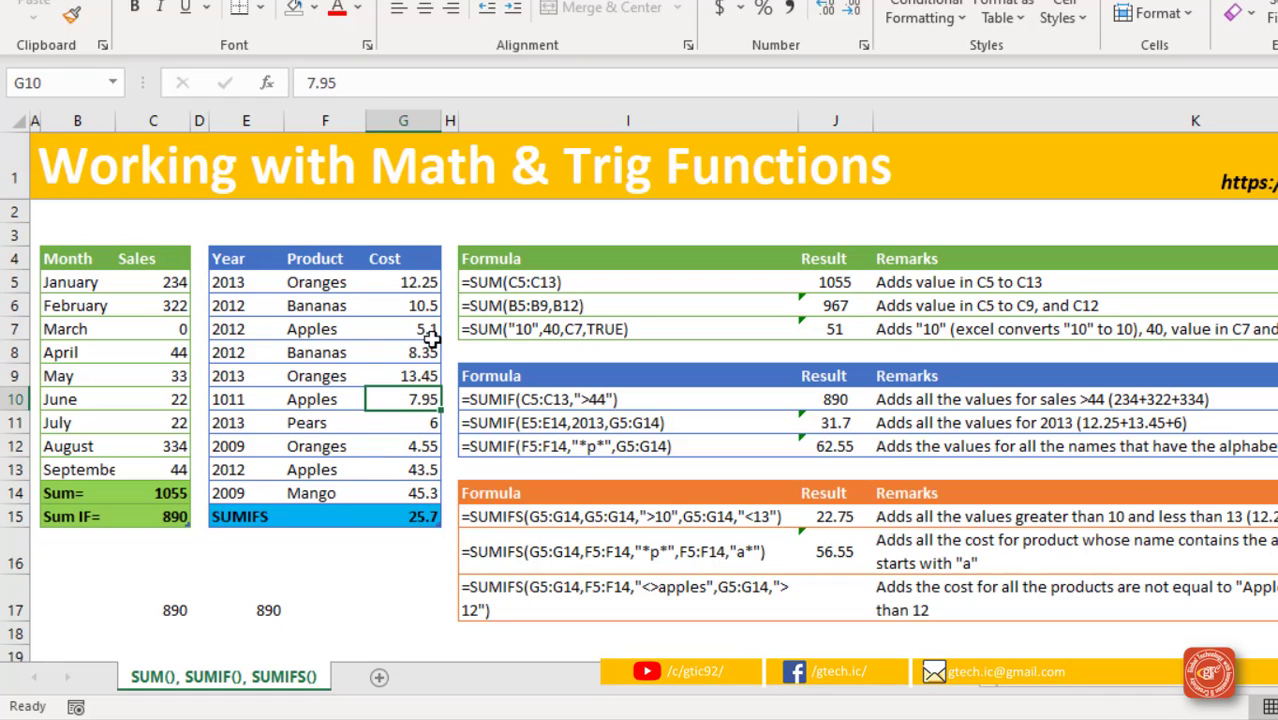
key("Up")
key("Up")
key("Up")
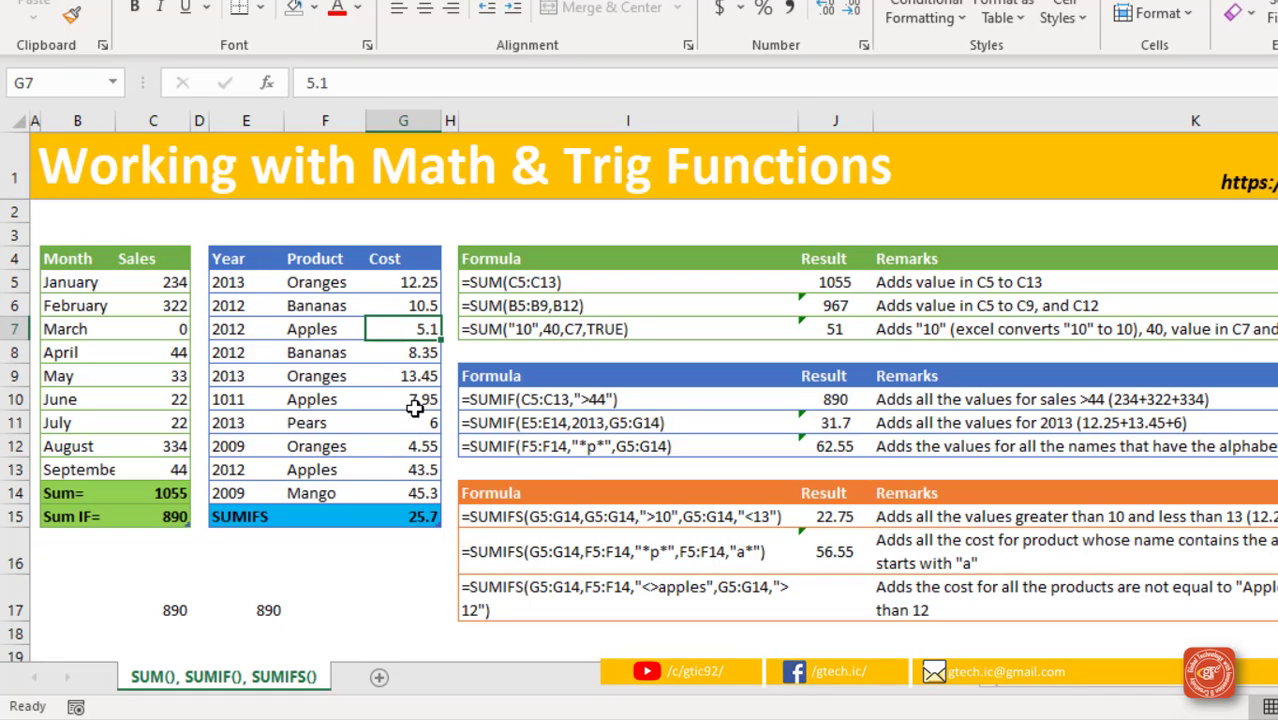
left_click(415, 398, "ctrl")
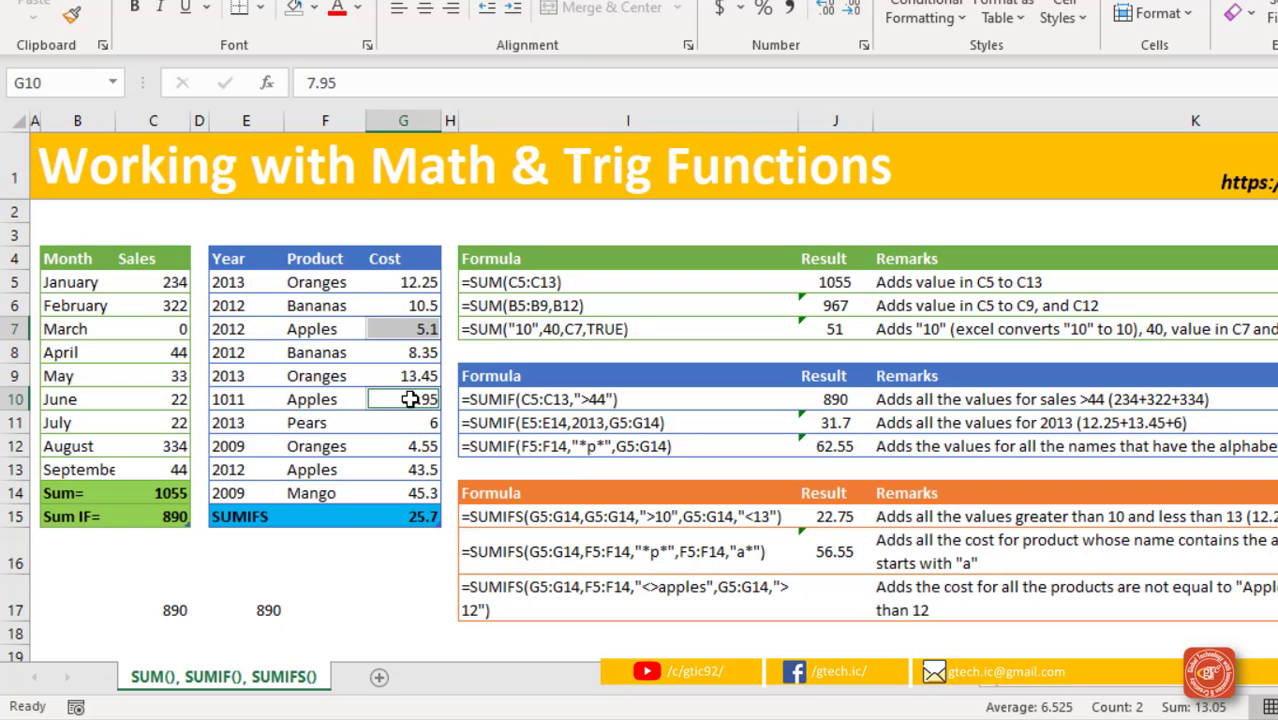
left_click(405, 469, "ctrl")
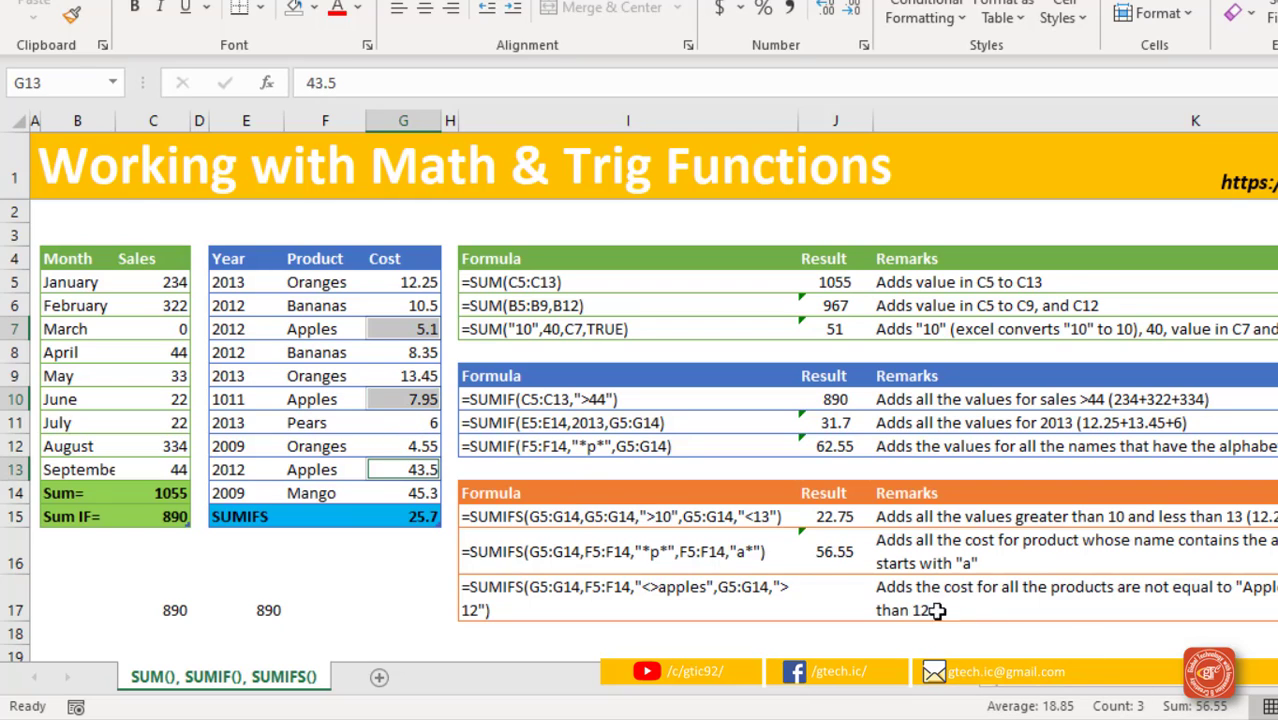
Start a SUMIFS formula in result cell J17 with the costs G5:G14 as sum range and the products F5:F14 as first criteria range
left_click(848, 612)
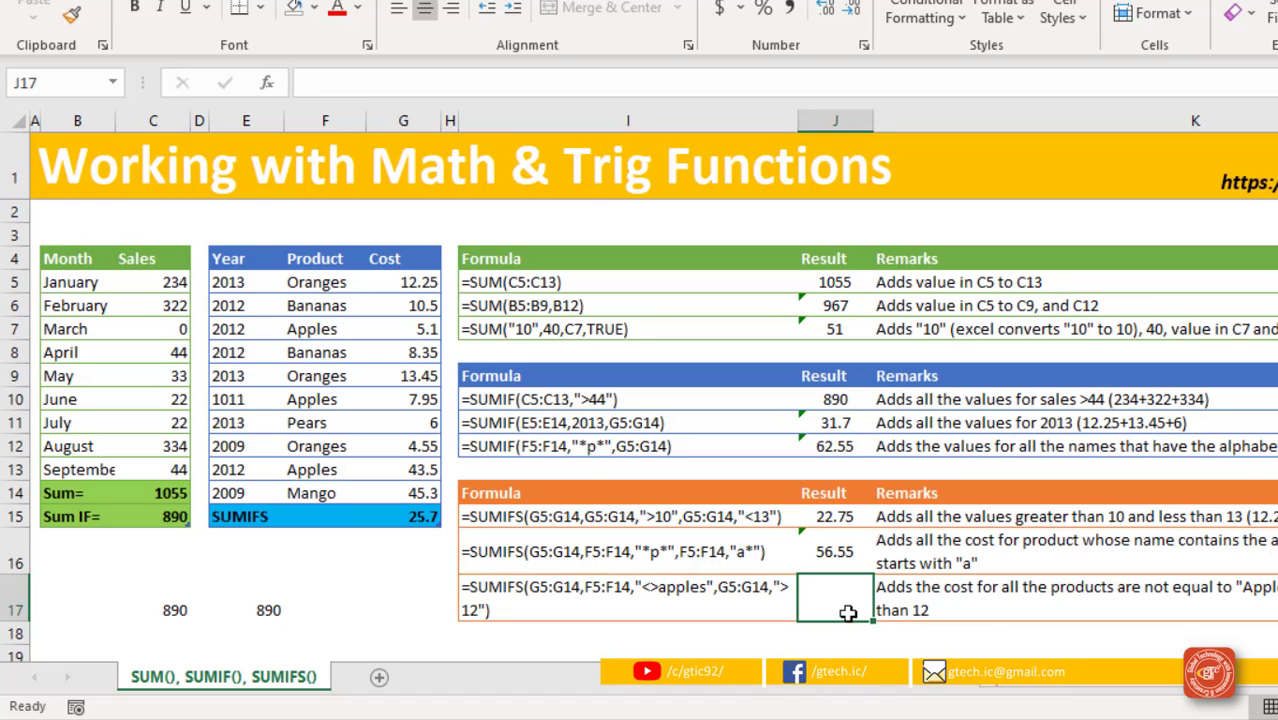
type("=")
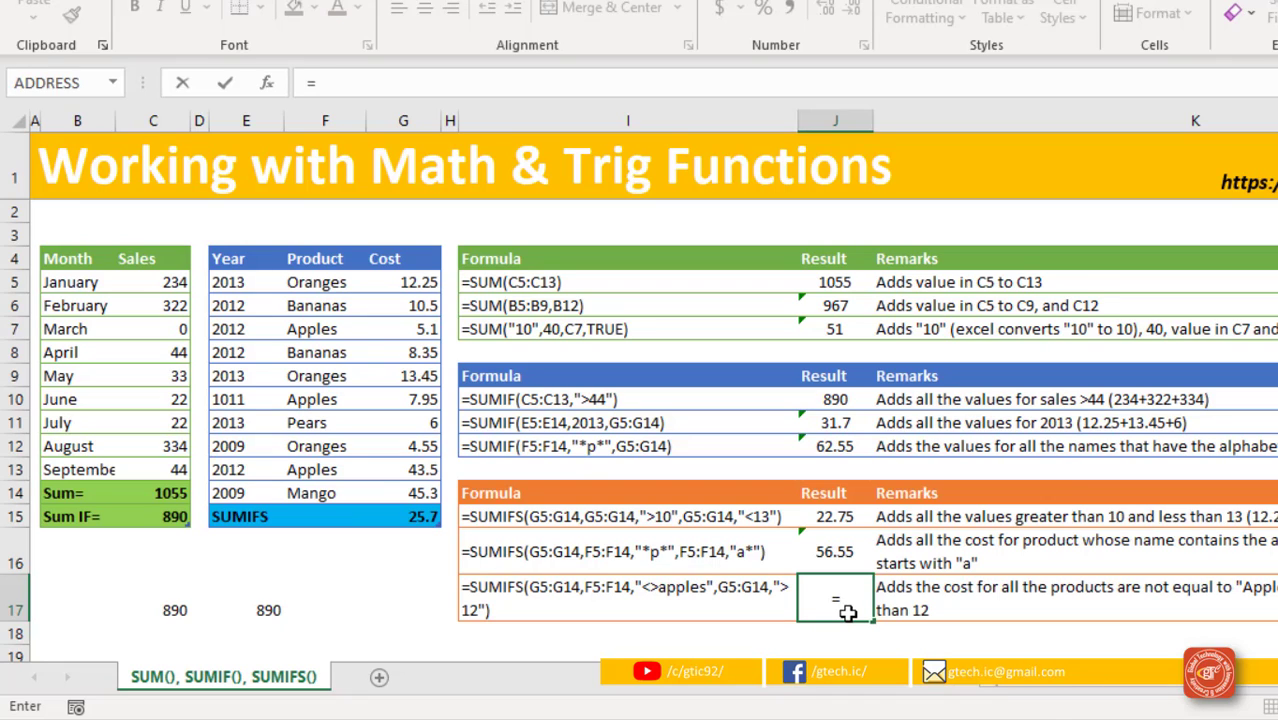
type("sumifs")
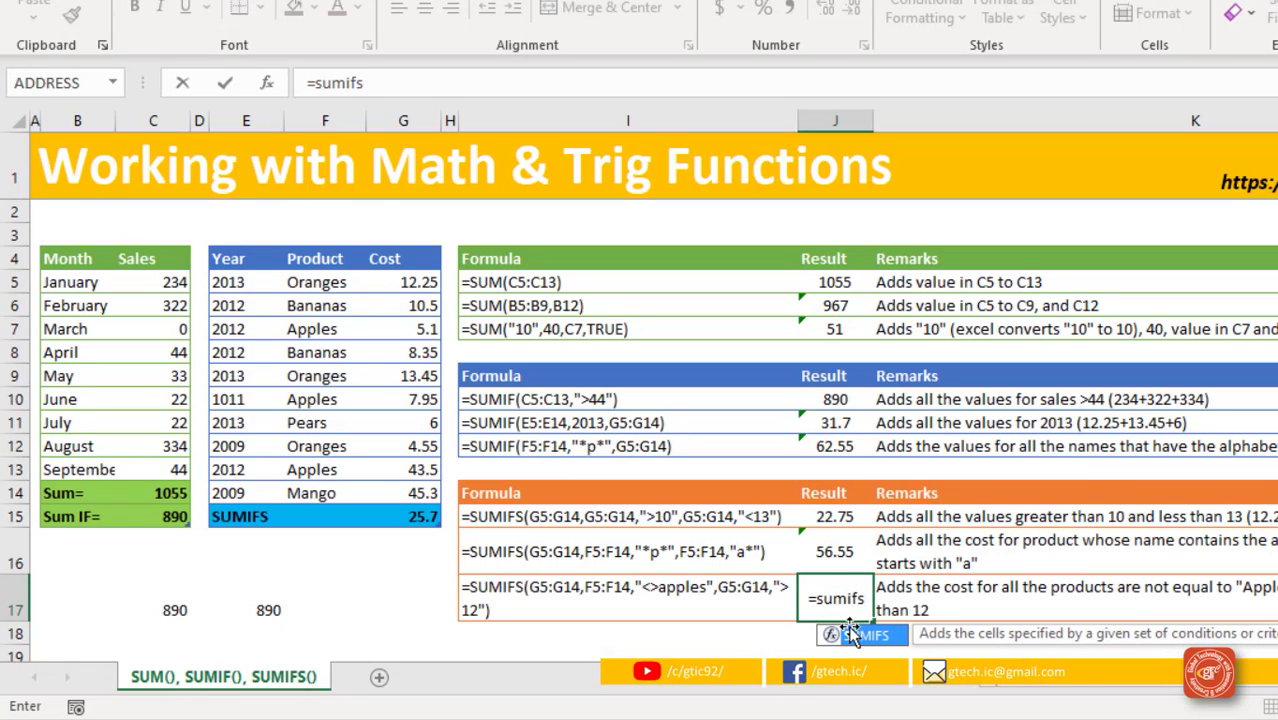
double_click(860, 634)
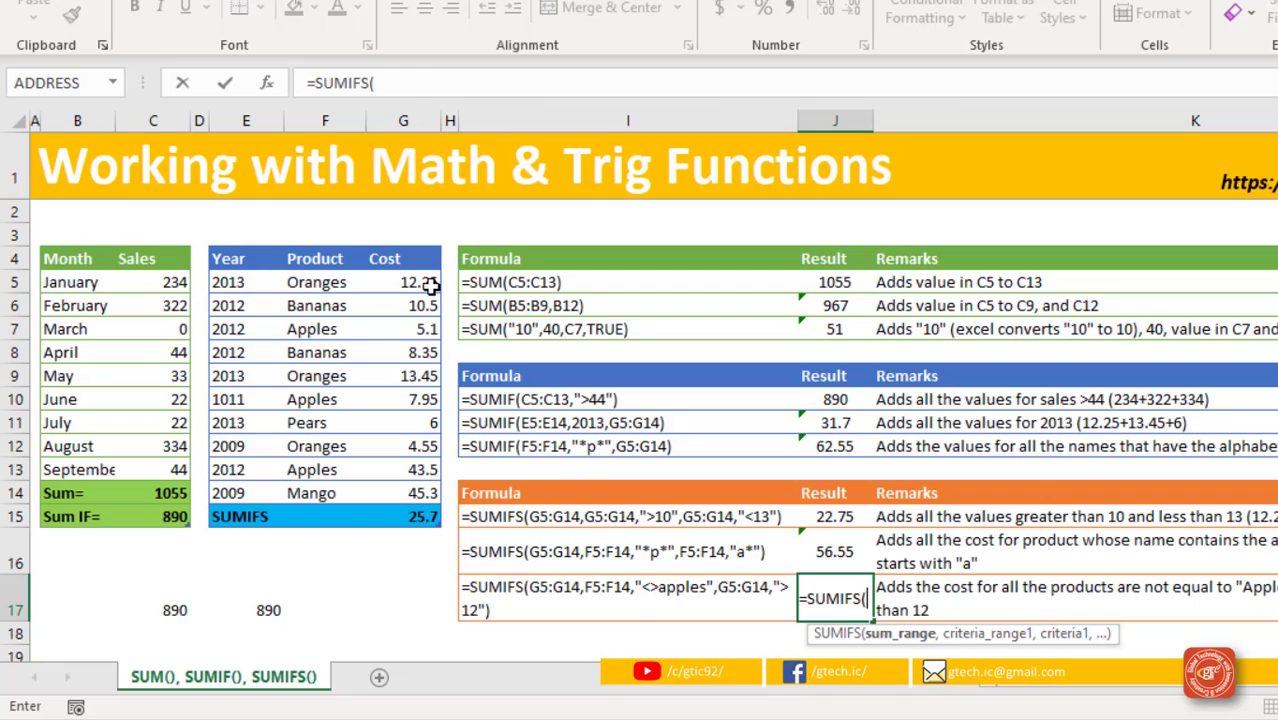
left_click_drag(422, 283, 430, 485)
type(",")
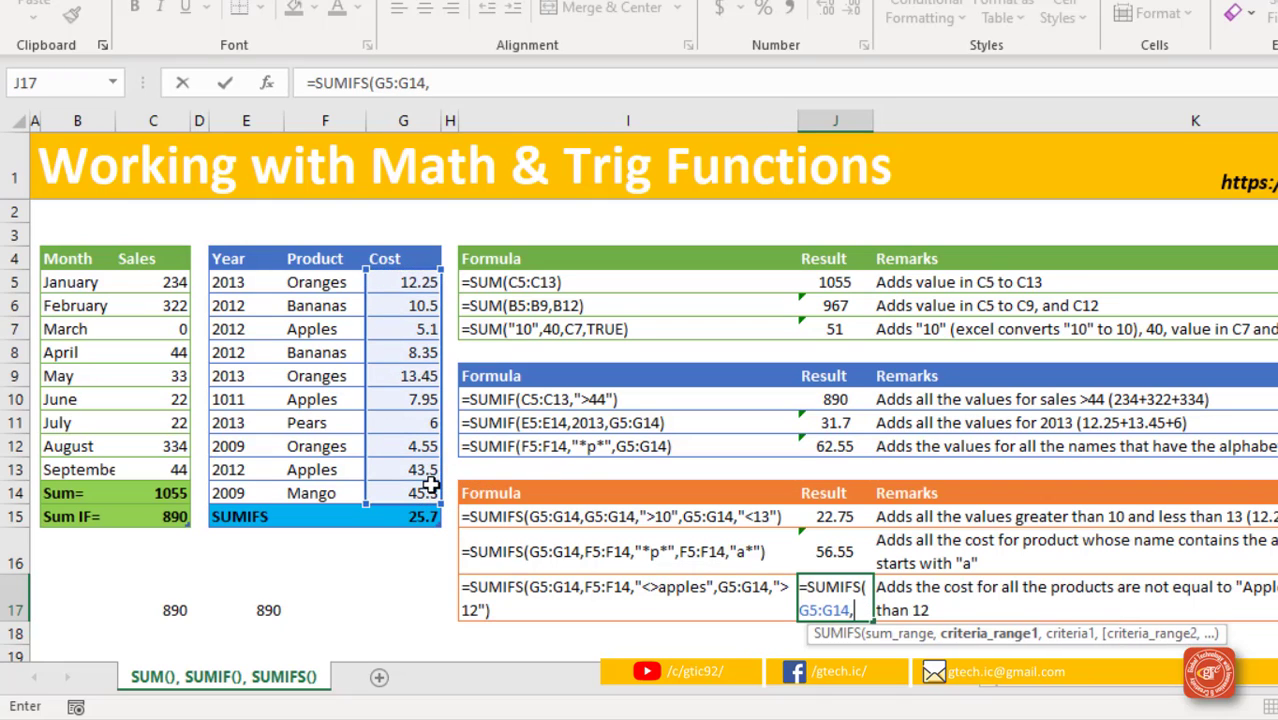
left_click_drag(338, 287, 322, 490)
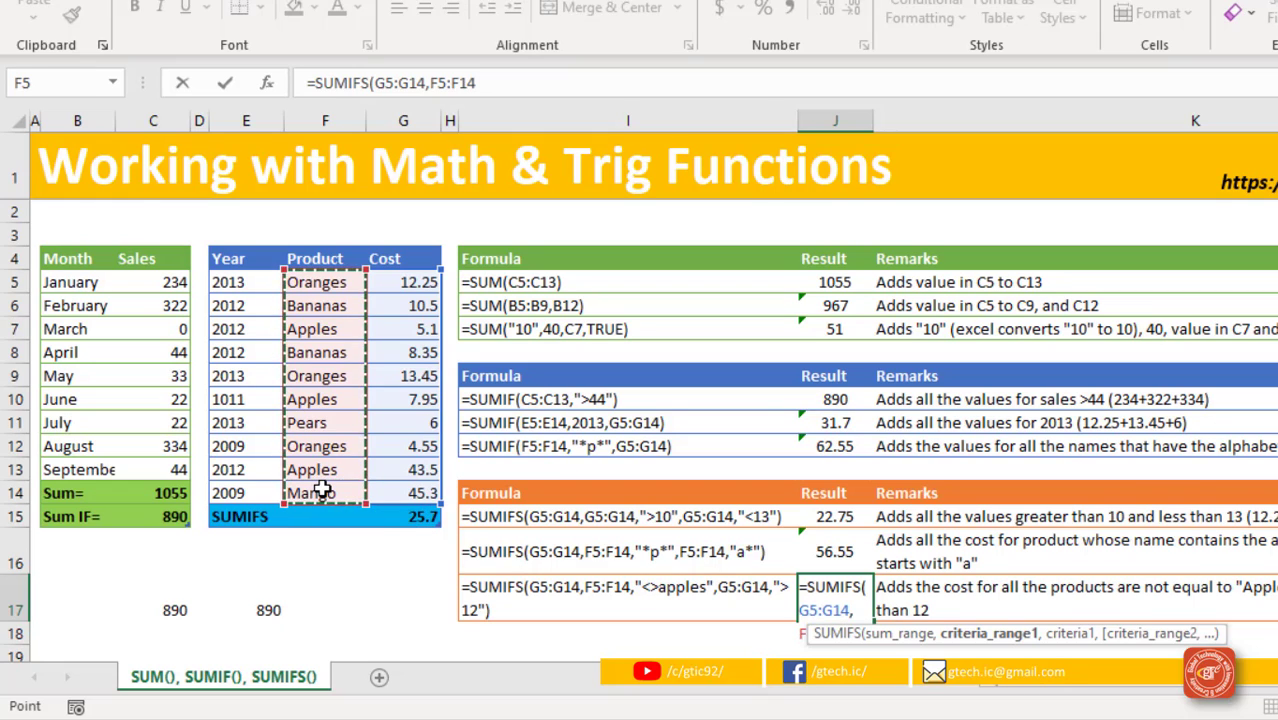
type(",")
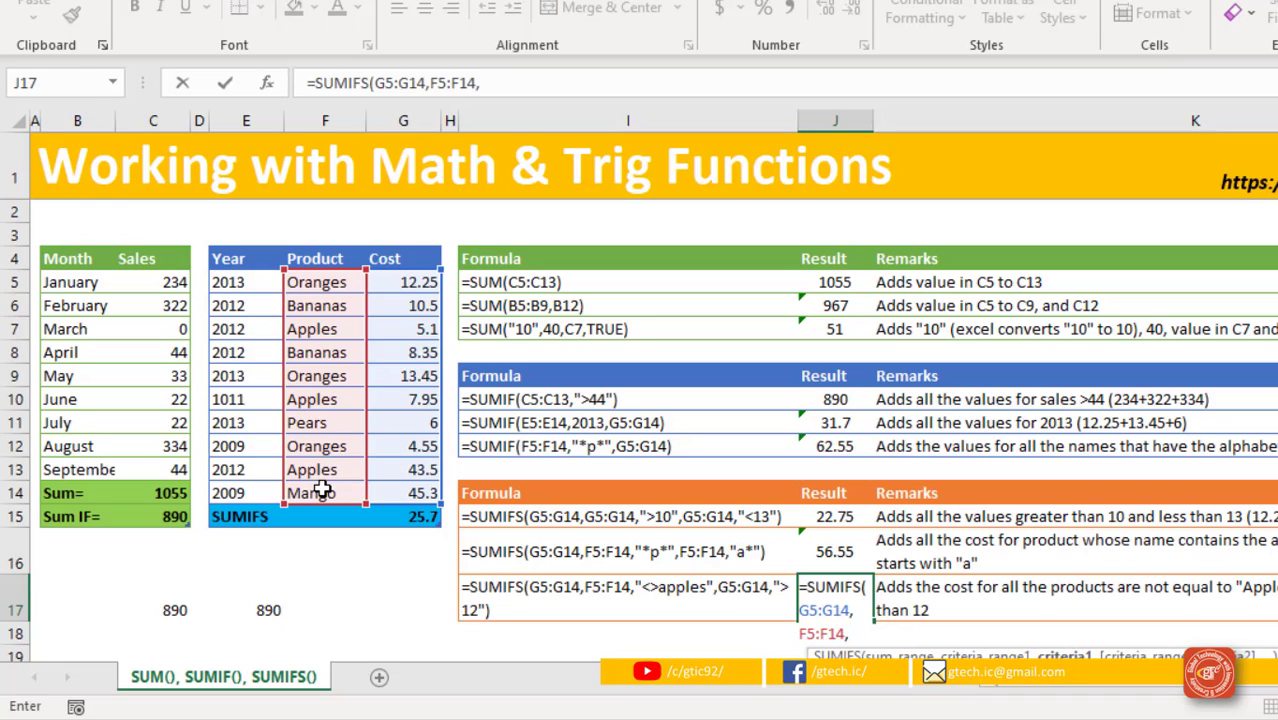
Add the criterion "<>apples" for the product range to the J17 SUMIFS formula
type("\"<>")
type("apples")
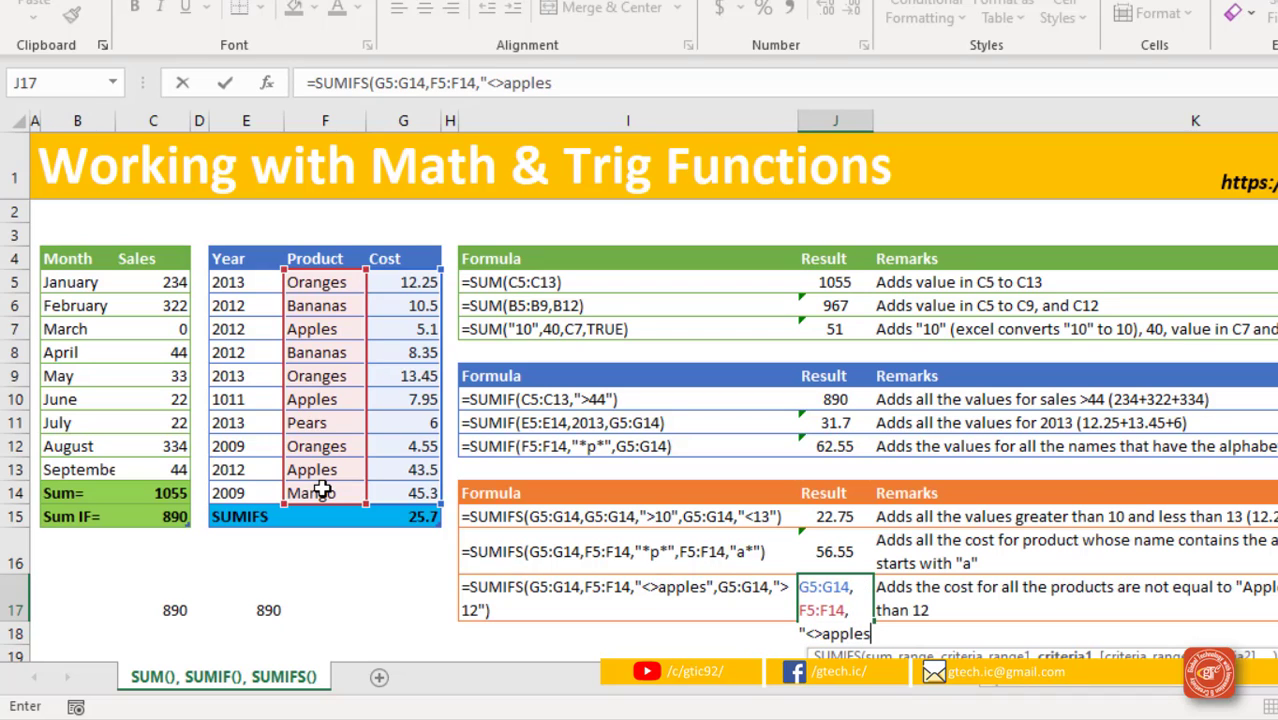
type("\"")
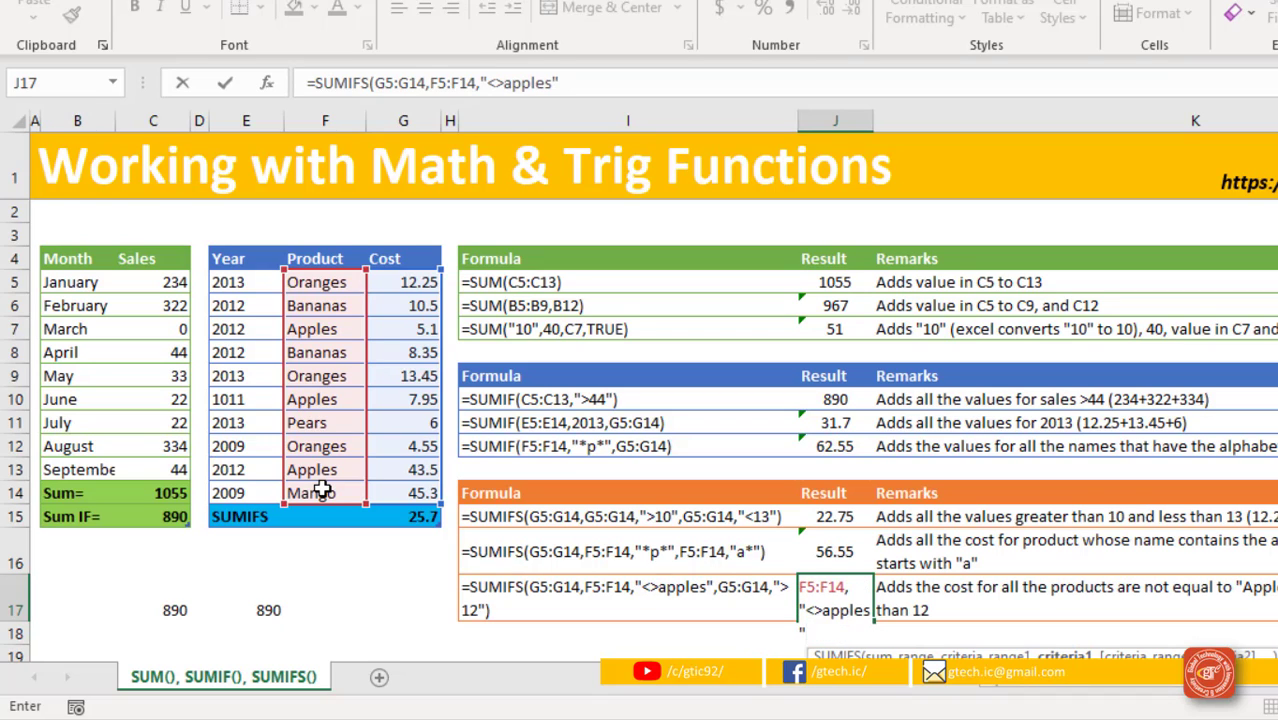
type(",")
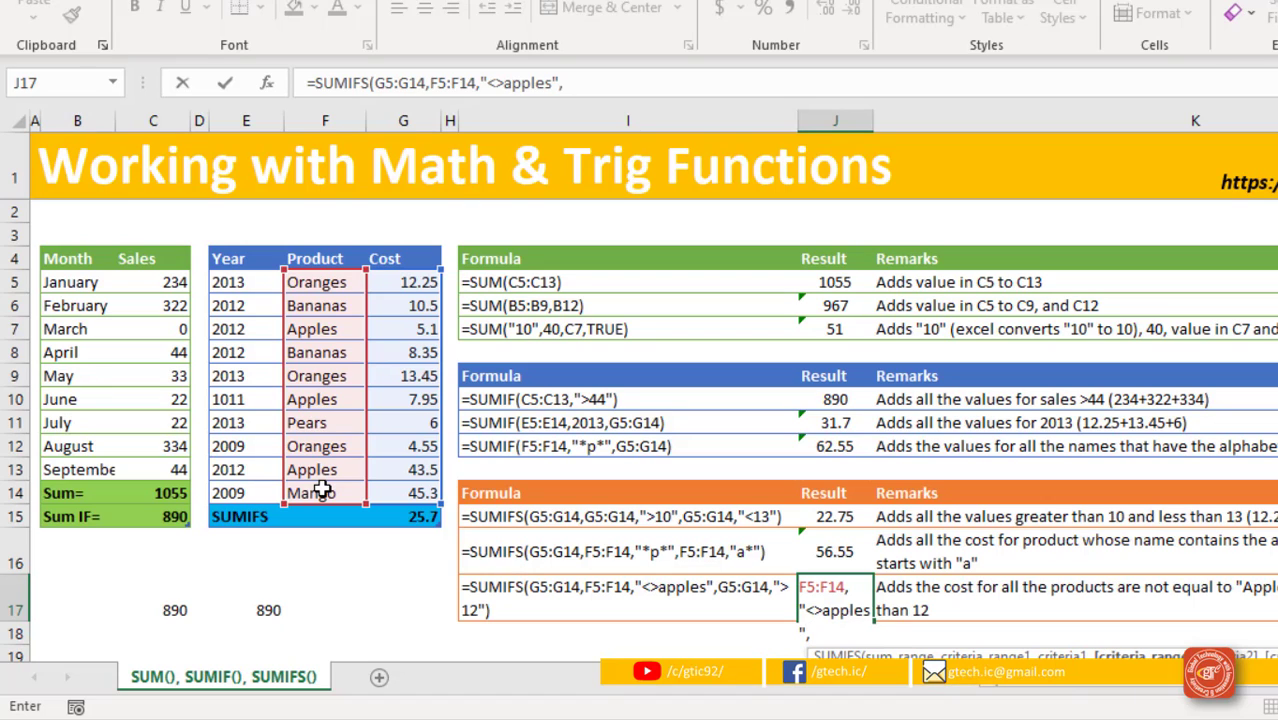
left_click_drag(298, 282, 313, 493)
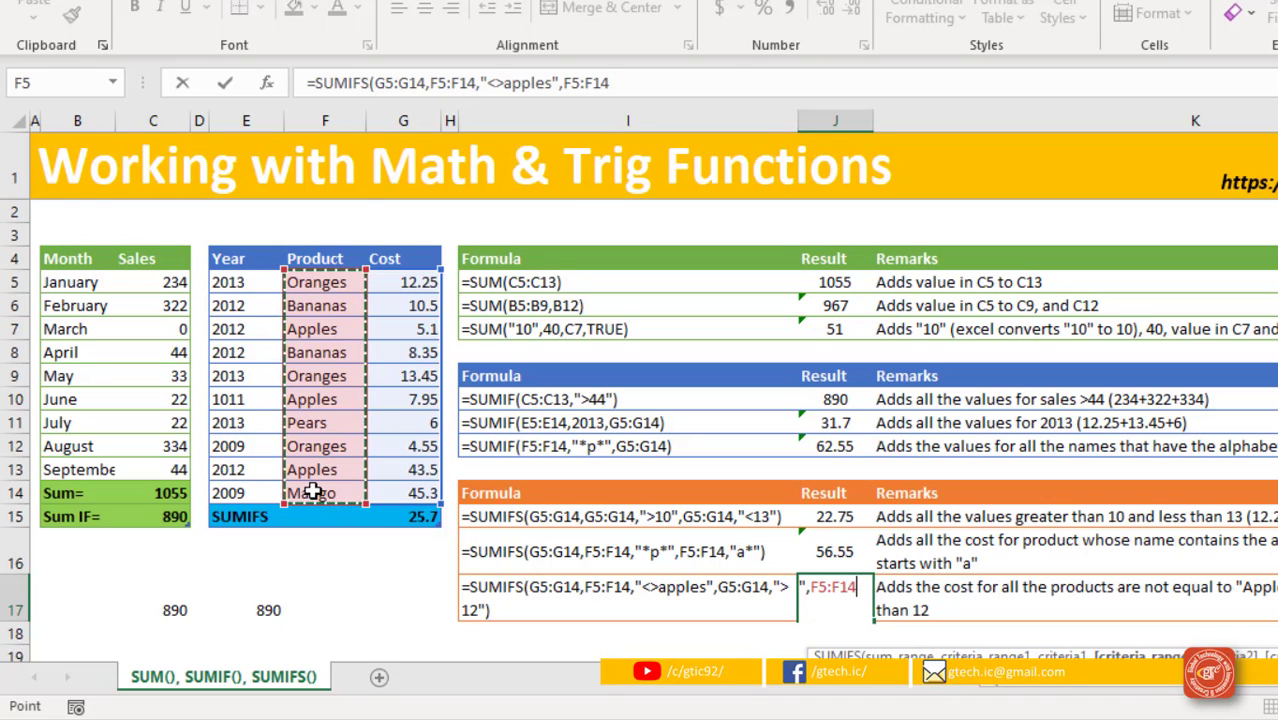
key("BackSpace")
key("BackSpace")
key("BackSpace")
key("BackSpace")
key("BackSpace")
key("BackSpace")
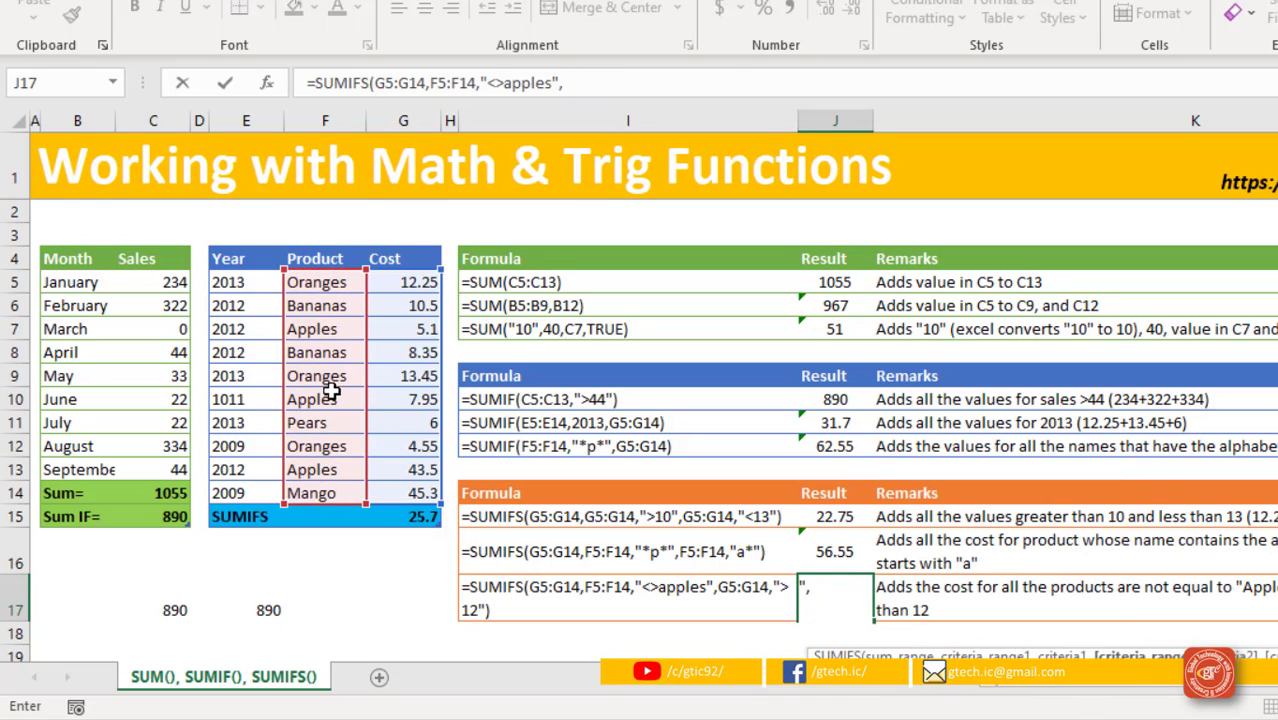
Add the costs G5:G14 as second criteria range with the criterion ">12" to the J17 formula, and enter it
left_click_drag(410, 271, 414, 492)
type(",")
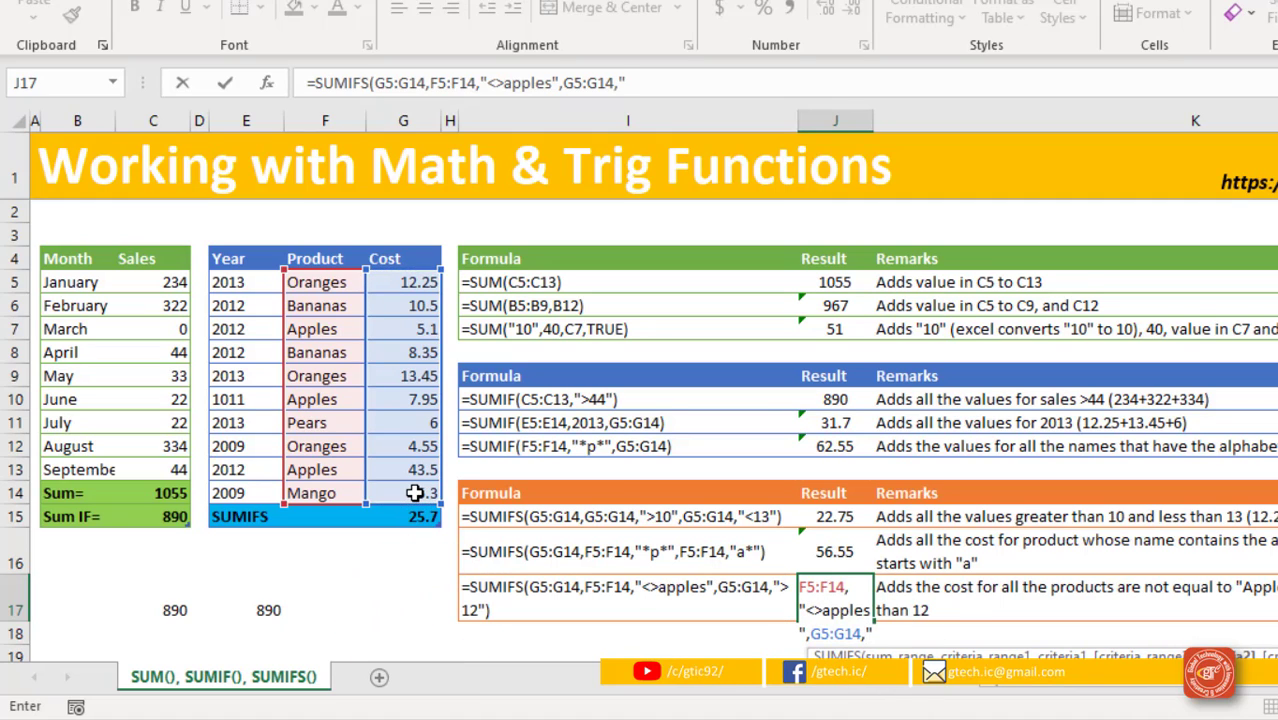
type("\">")
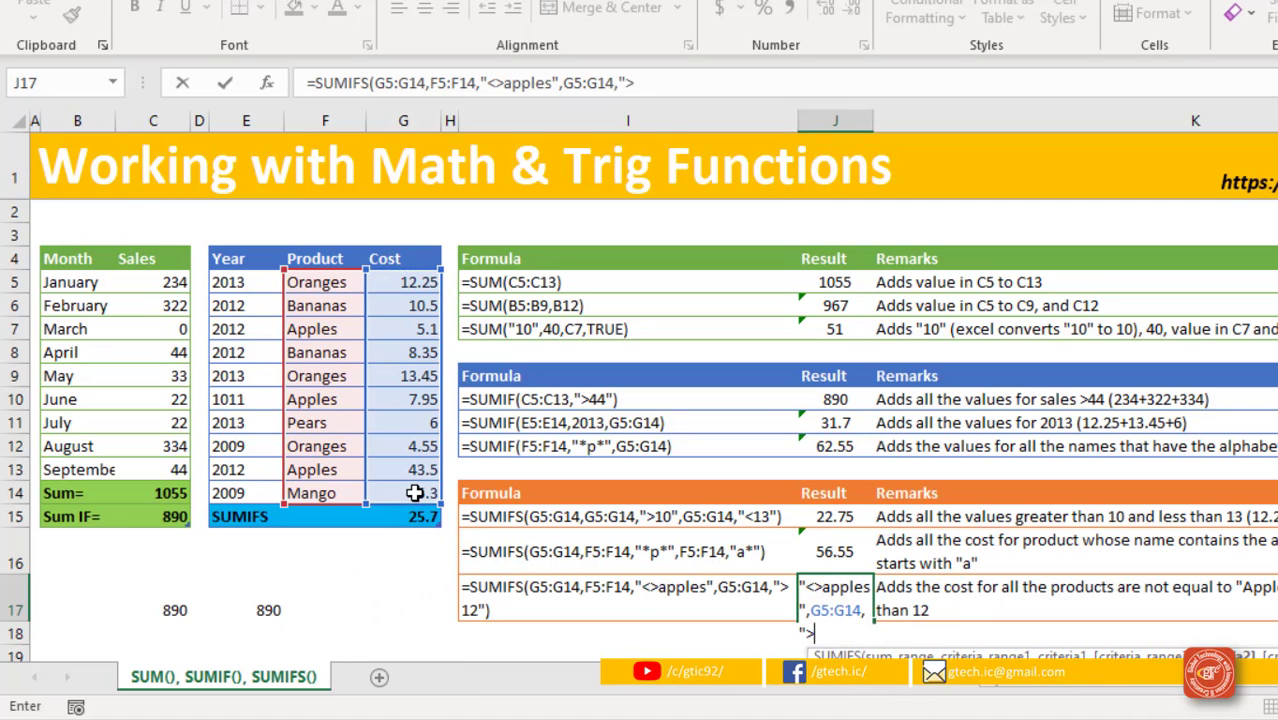
type("12\"")
key("Return")
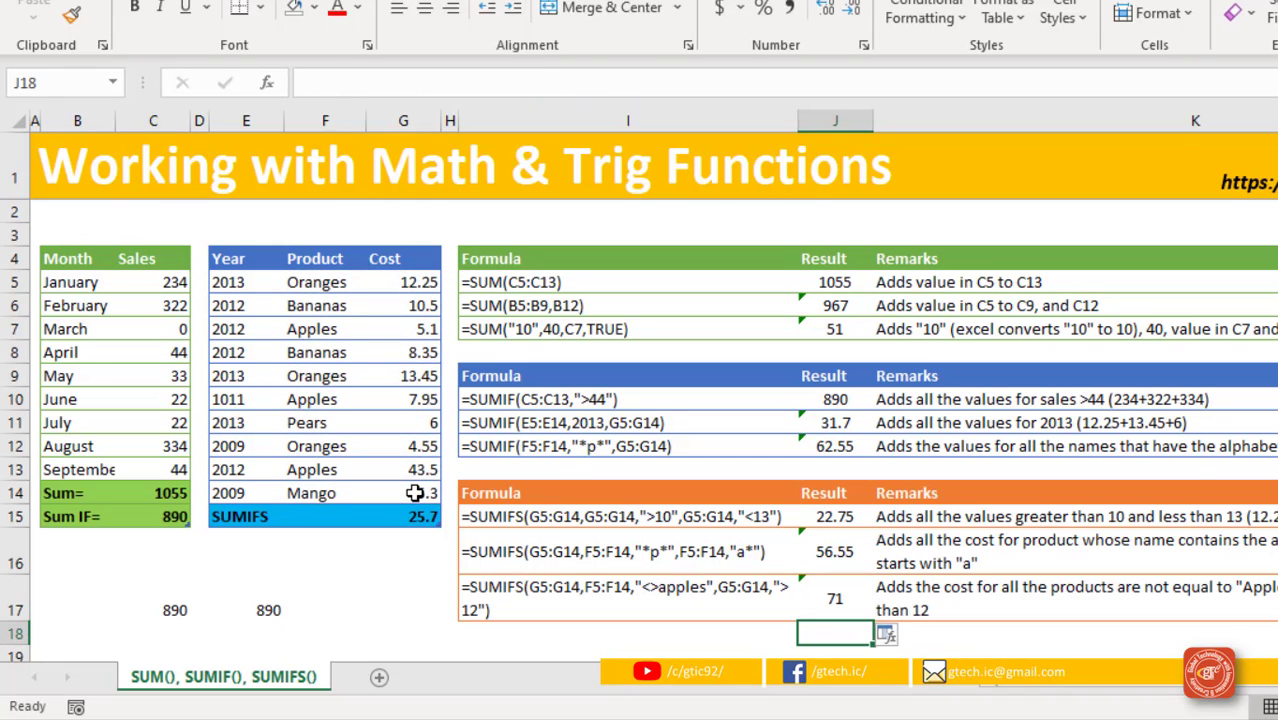
Select the non-Apples costs above 12 in G5, G9 and G14, check their sum against the J17 result, and clear the selection
left_click(406, 280)
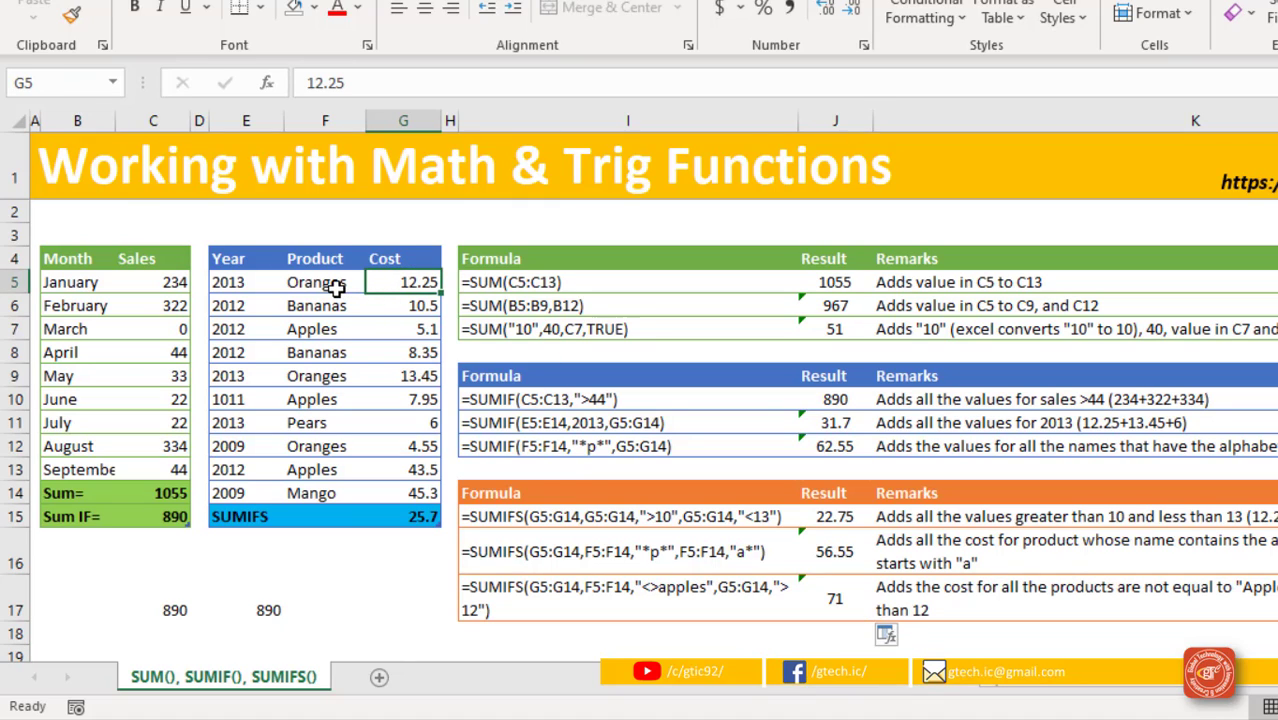
left_click(411, 306)
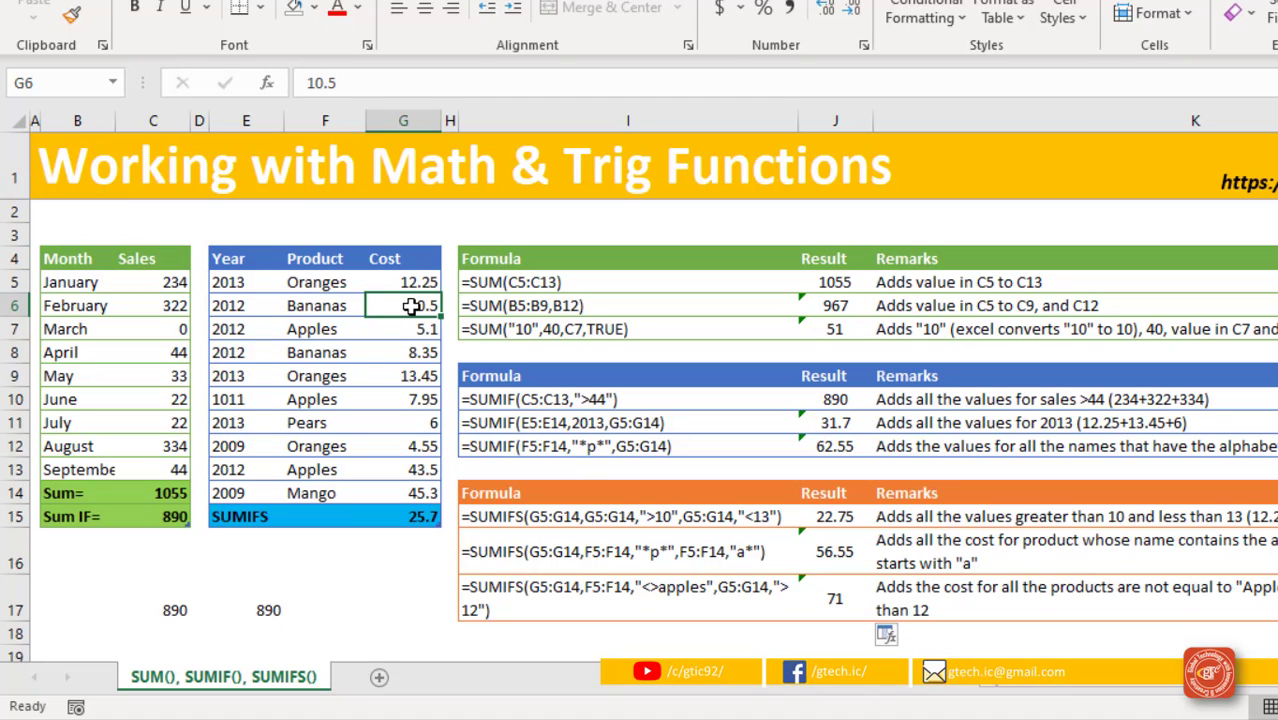
left_click_drag(420, 284, 420, 306)
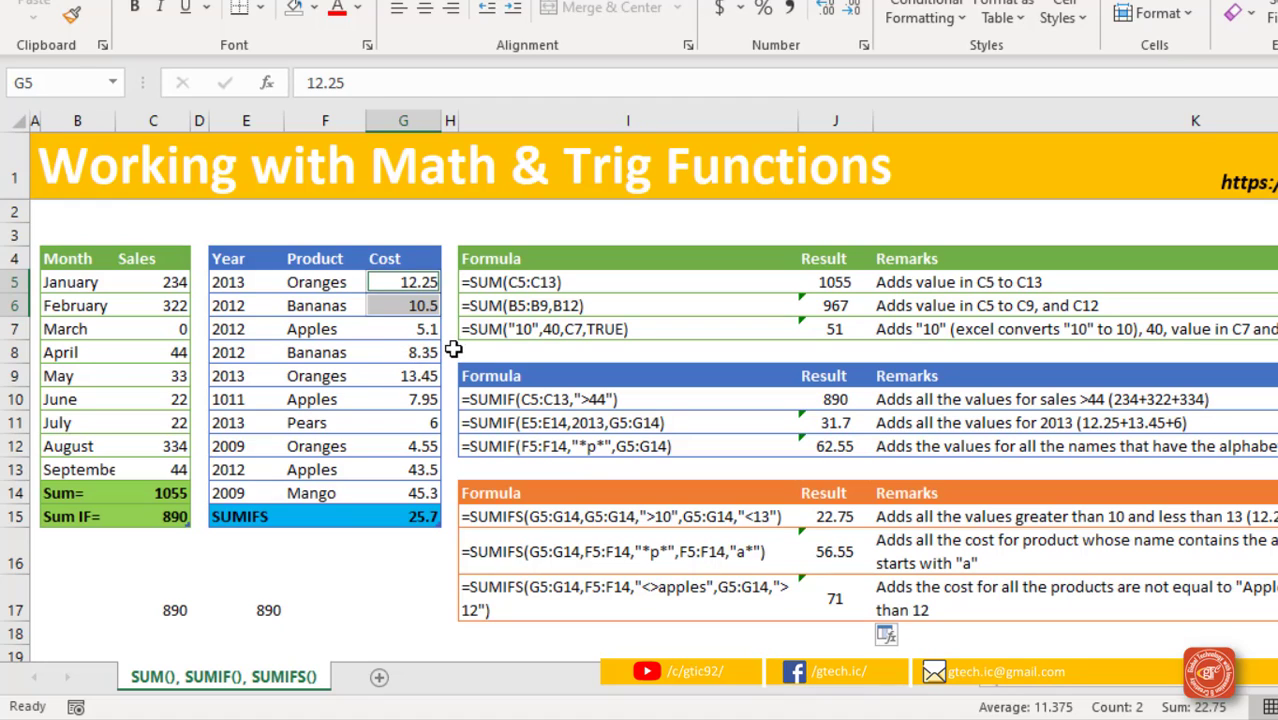
left_click(417, 379, "ctrl")
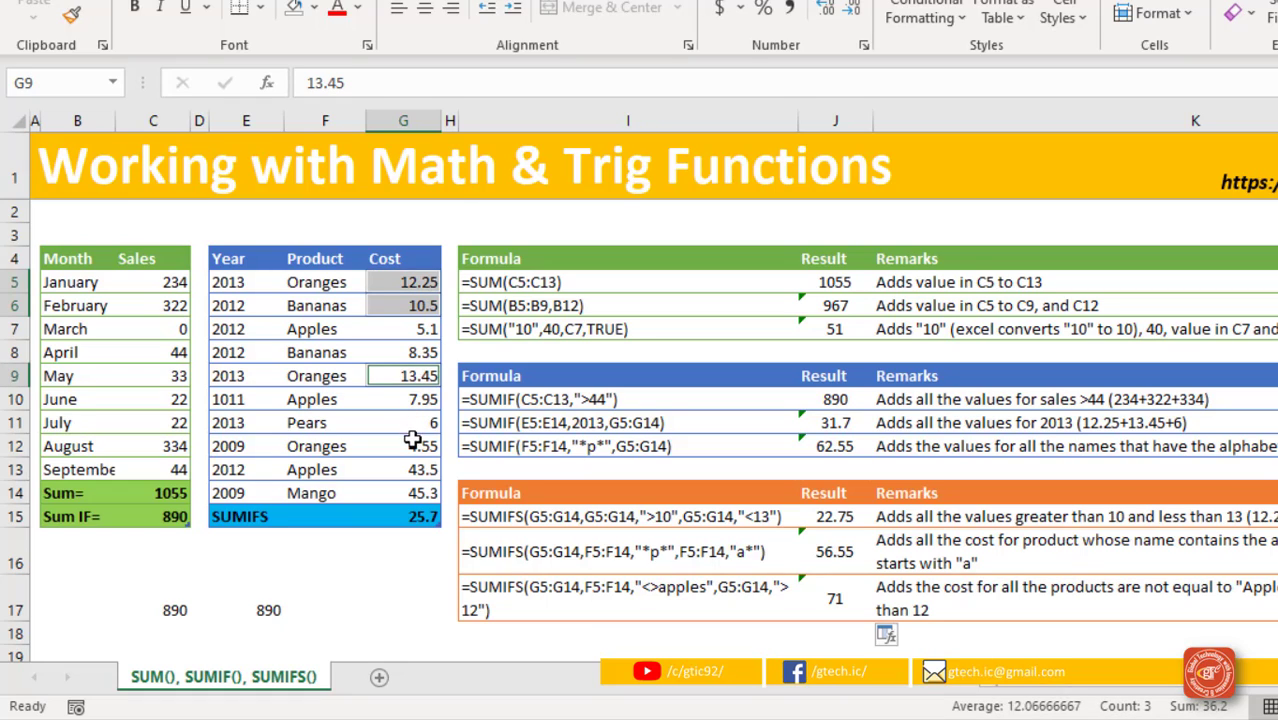
left_click(404, 472, "ctrl")
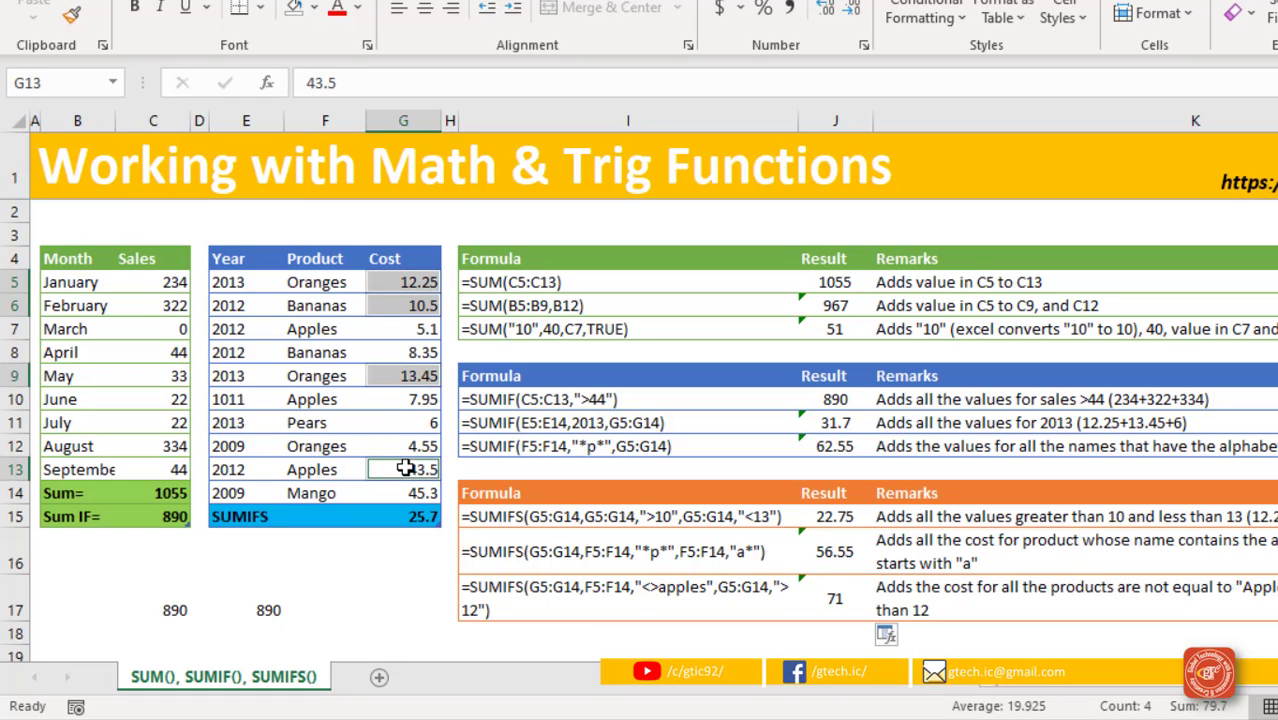
left_click(404, 491, "ctrl")
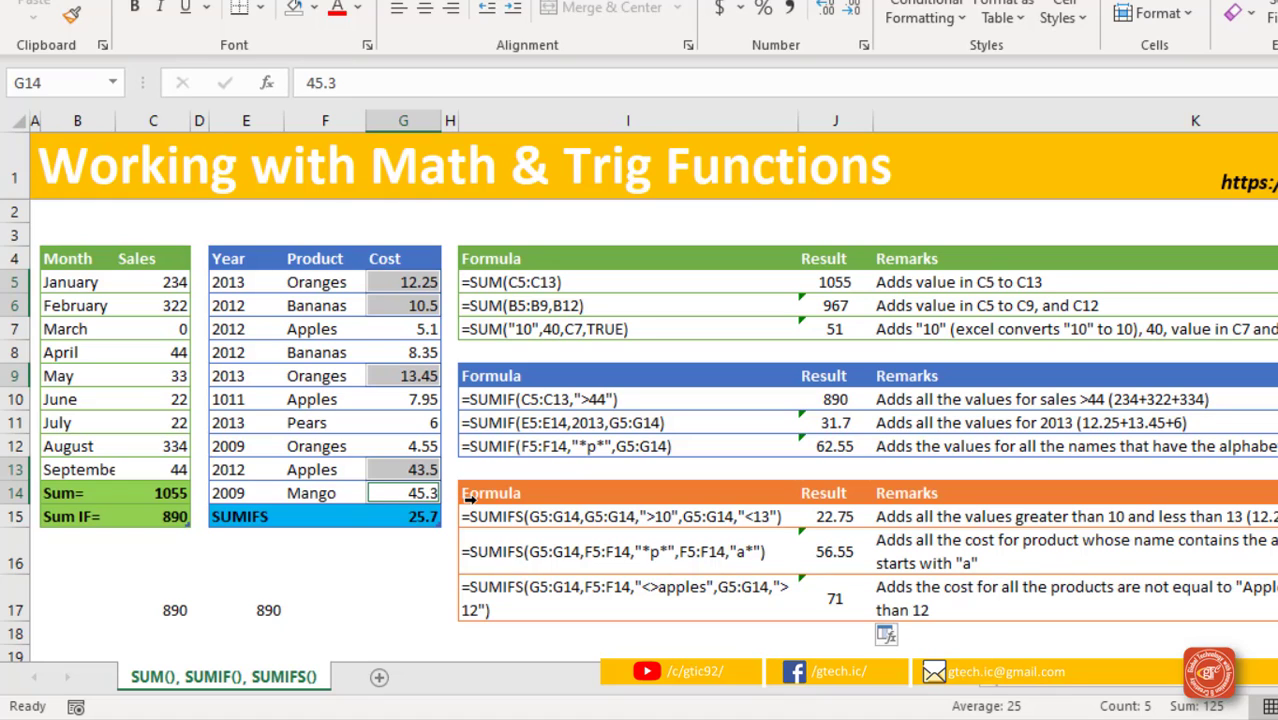
left_click(402, 470, "ctrl")
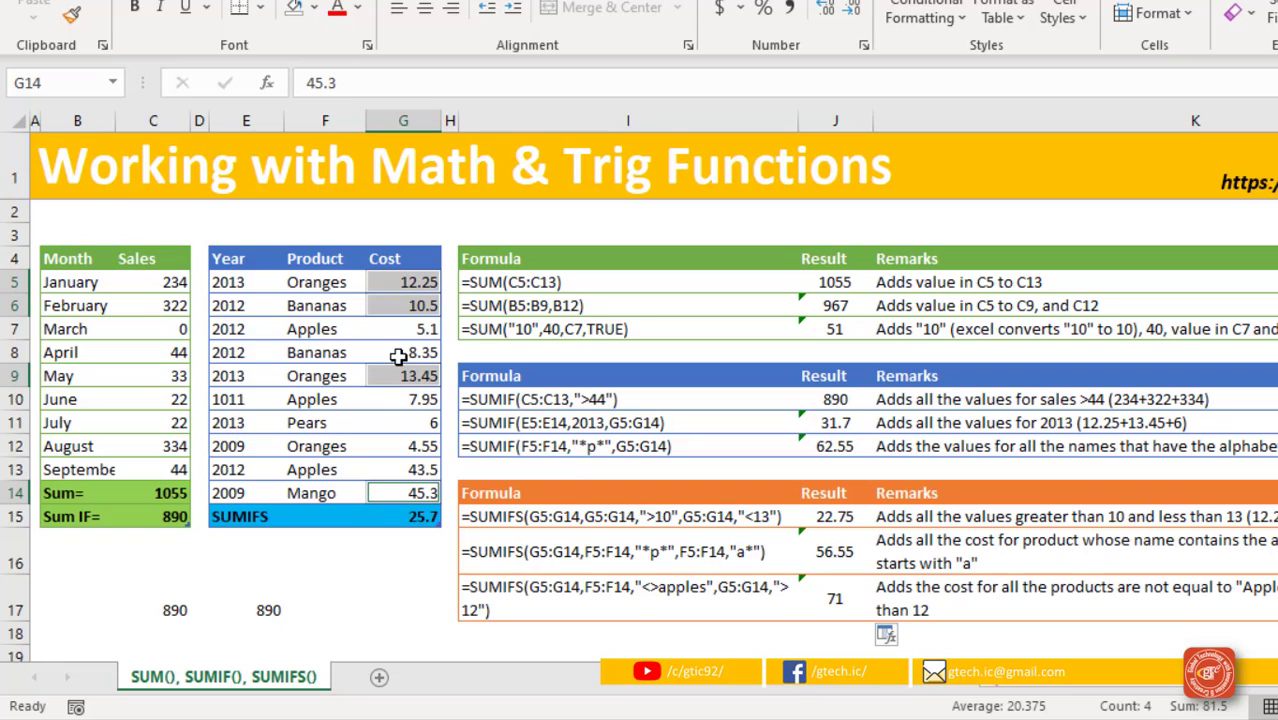
left_click(422, 302, "ctrl")
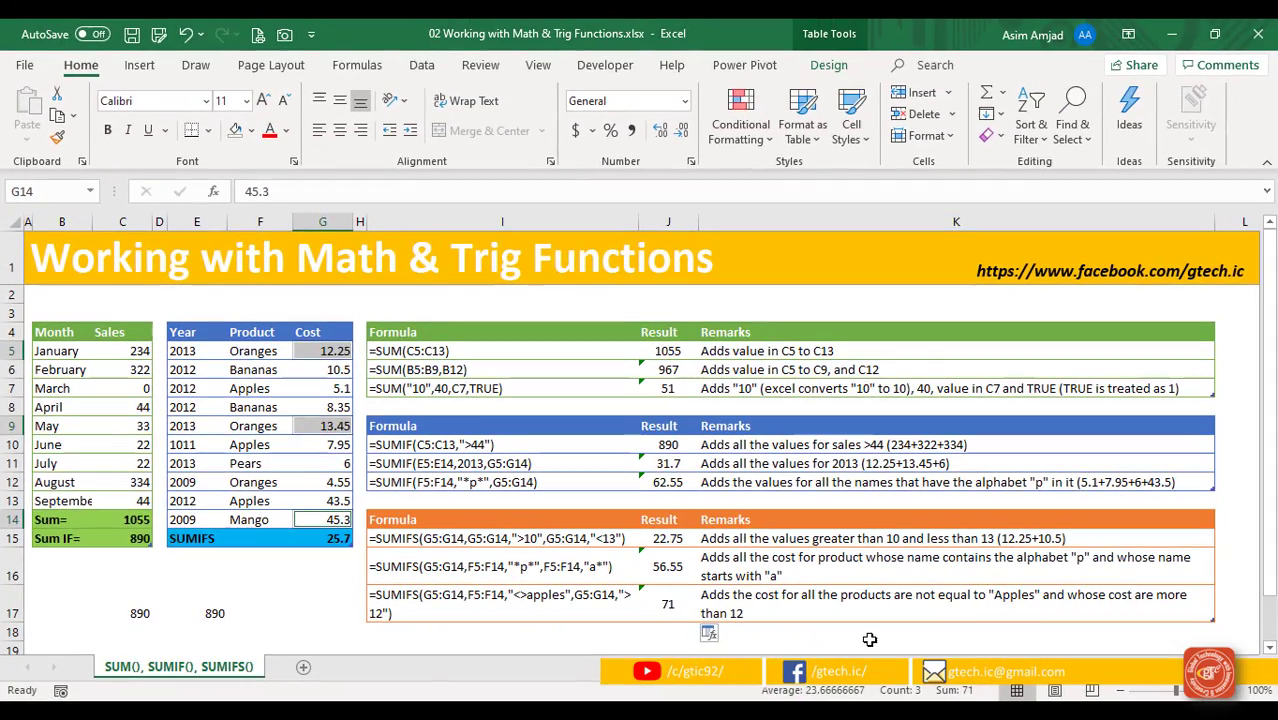
left_click(1060, 638)
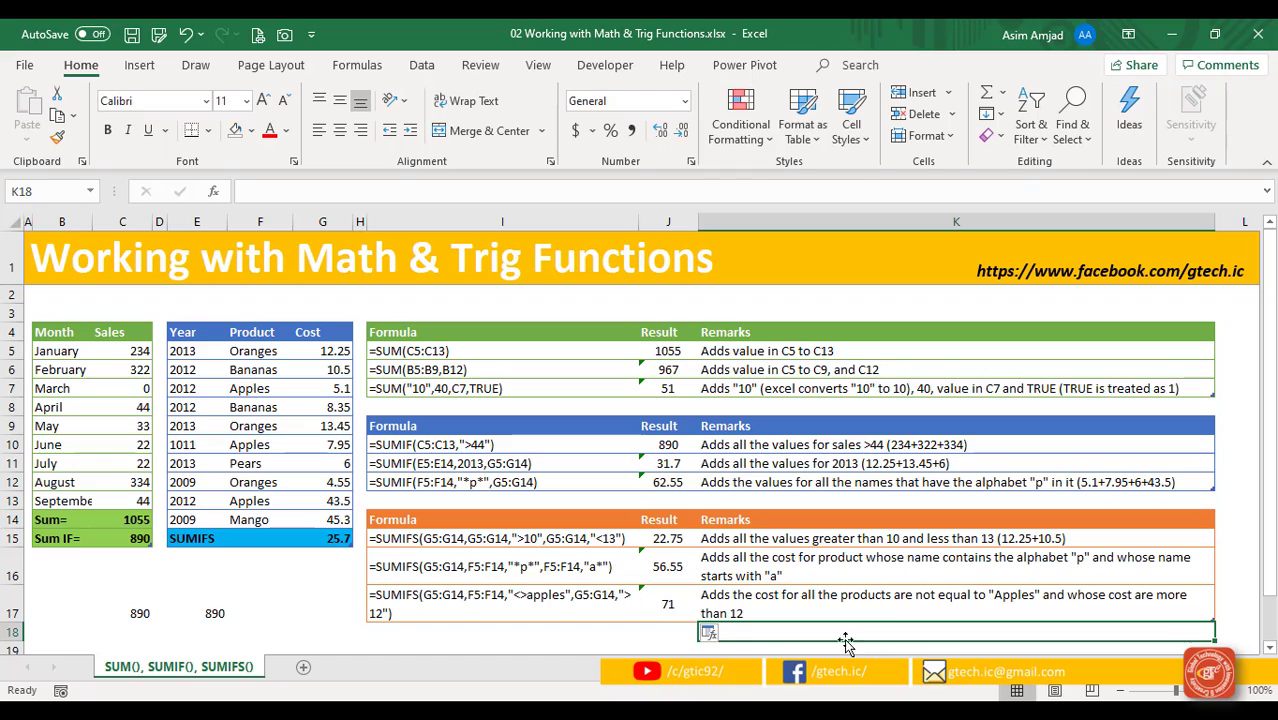